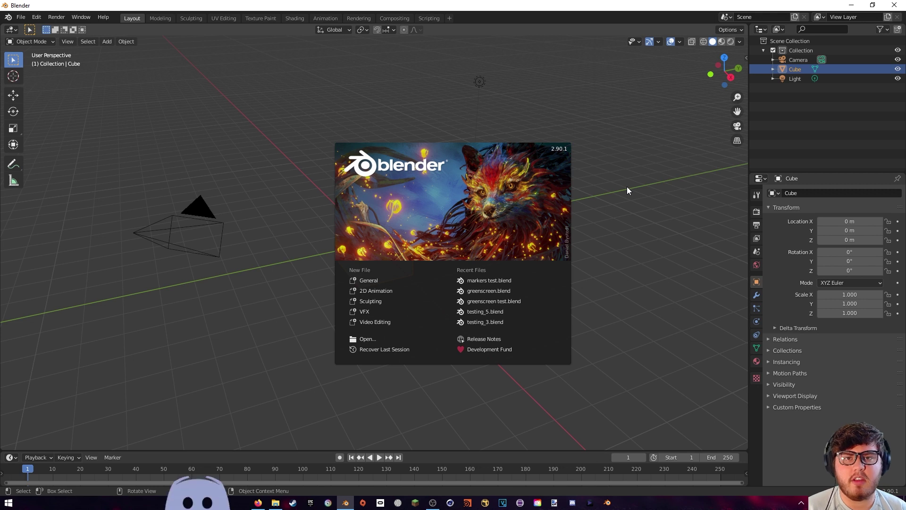
# - Dismiss the splash screen and add a VFX Motion Tracking workspace
pyautogui.click(578, 141)
pyautogui.click(449, 18)
pyautogui.moveTo(440, 65)
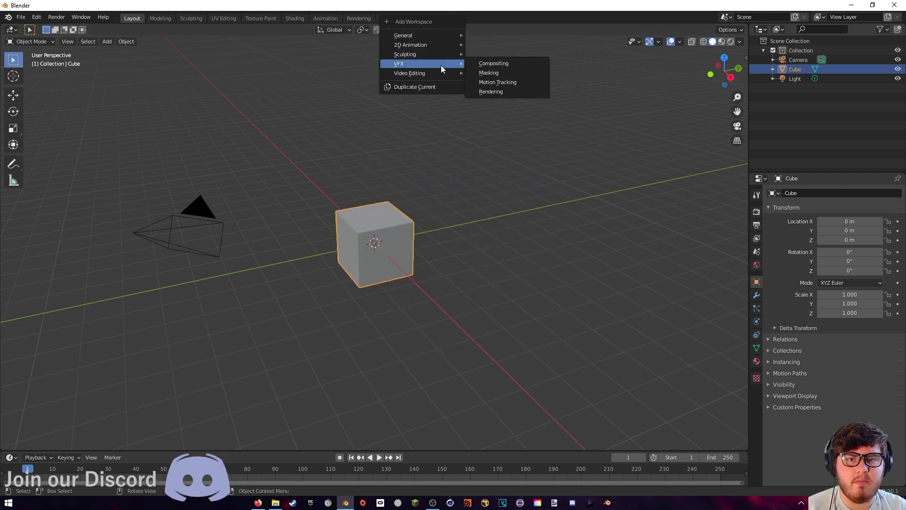
pyautogui.click(492, 83)
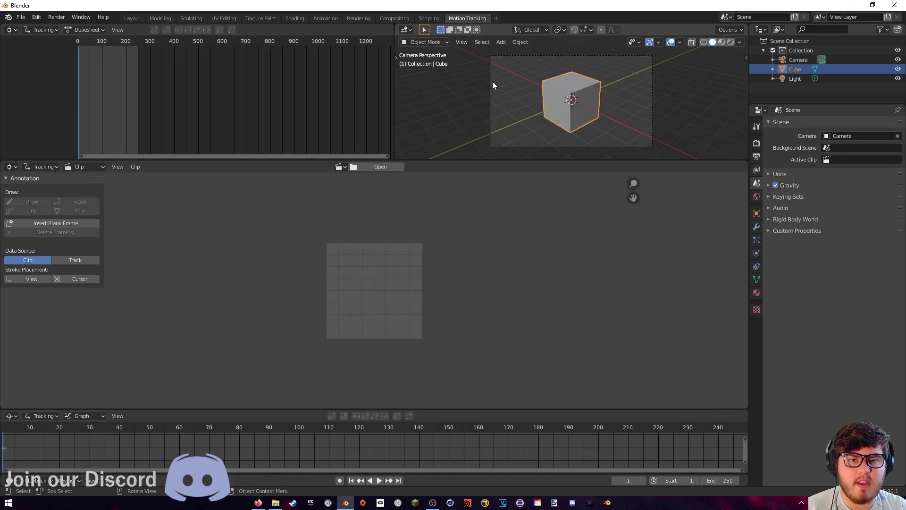
# - Load the footage 20210410_164617000_iOS.mov from the Markers folder as the movie clip
pyautogui.click(372, 168)
pyautogui.click(385, 78)
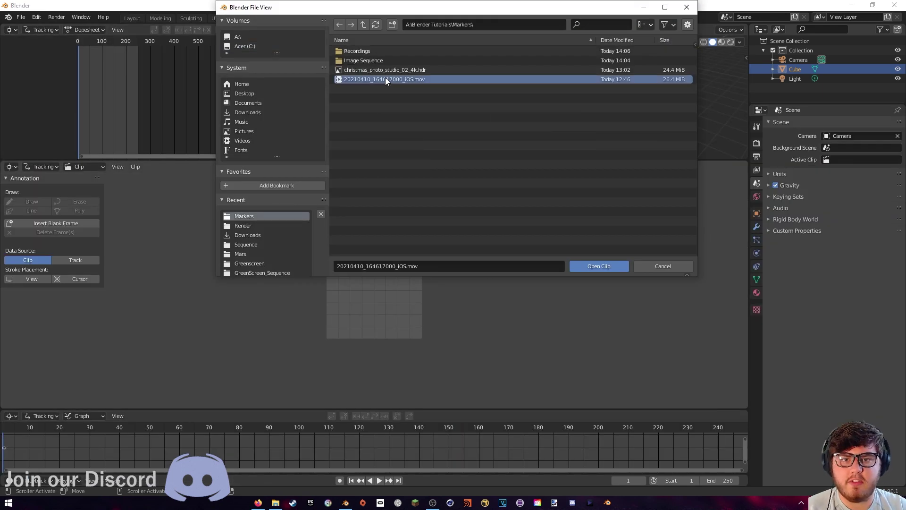
pyautogui.click(599, 267)
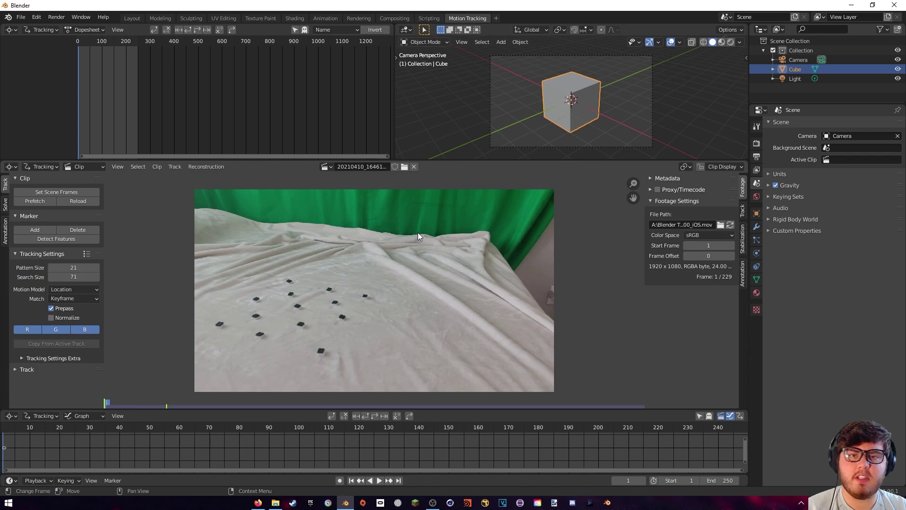
# - Match the scene frame range to the clip and prefetch its frames
pyautogui.click(64, 190)
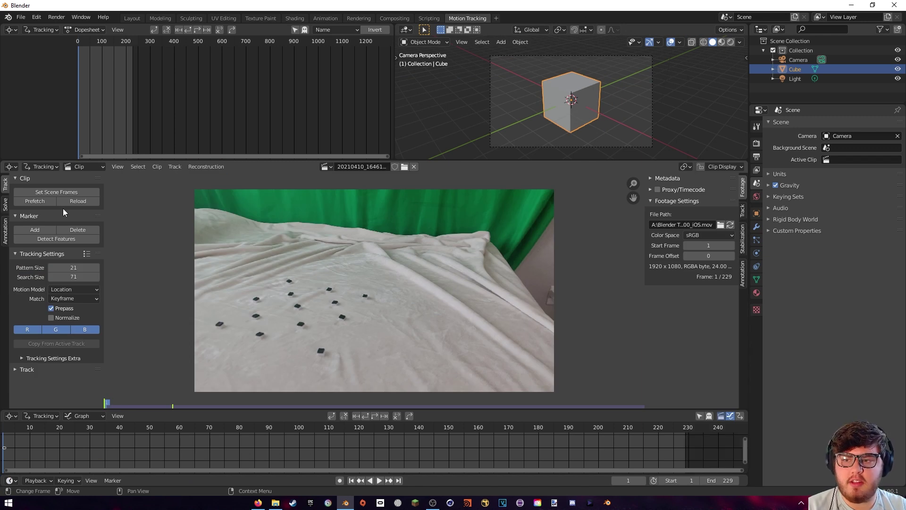
pyautogui.click(45, 203)
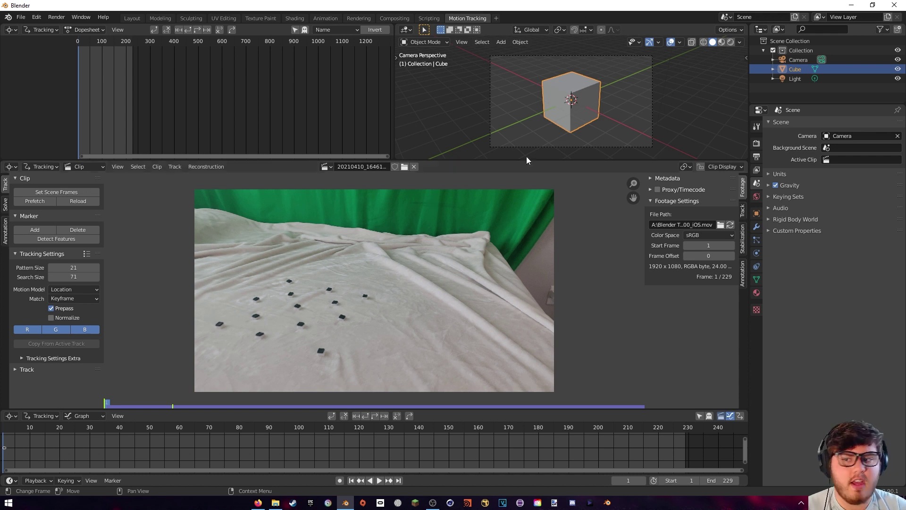
# - Configure the tracking settings with Match on Previous frame, Normalize enabled and Correlation at 0.900
pyautogui.click(80, 299)
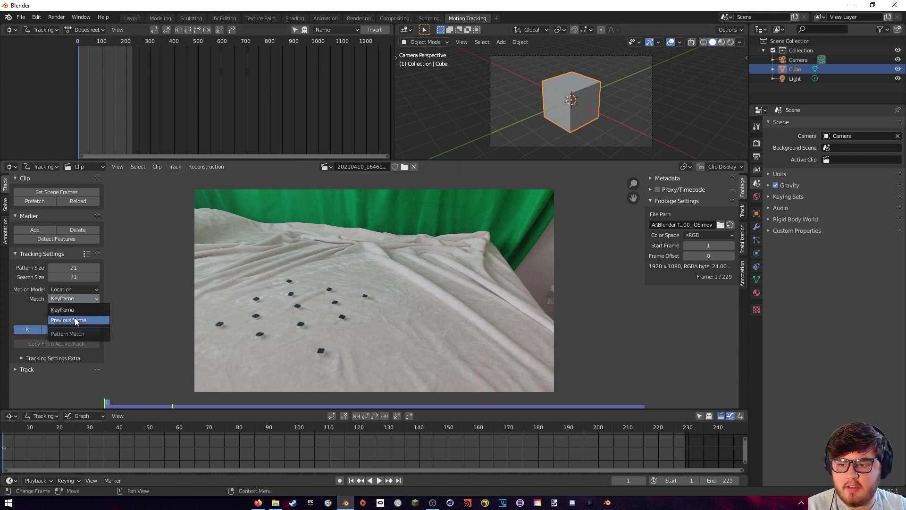
pyautogui.click(74, 320)
pyautogui.click(42, 359)
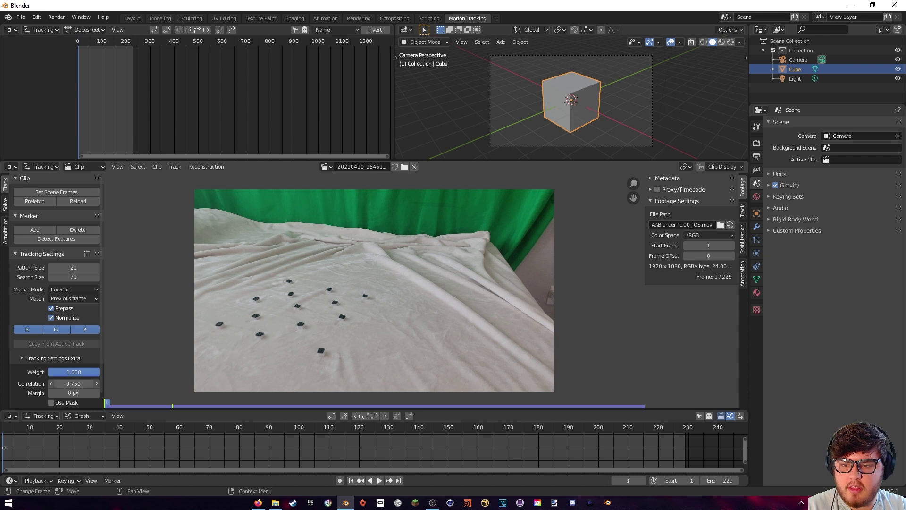
pyautogui.click(73, 383)
pyautogui.press('BackSpace')
pyautogui.press('BackSpace')
pyautogui.write('9')
pyautogui.press('Return')
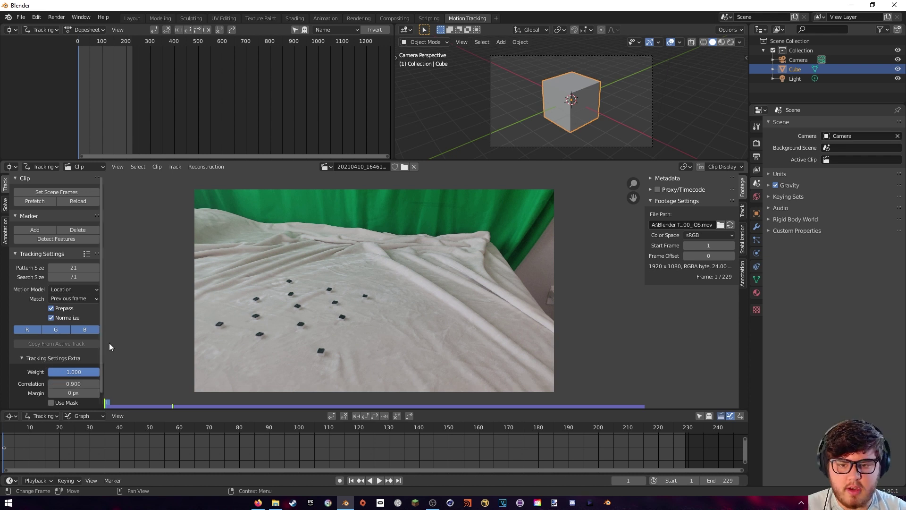
# - Place a tracking marker on each of the 13 black cubes on the blanket at frame 1
pyautogui.scroll(2, 274, 349)
pyautogui.moveTo(273, 349); pyautogui.dragTo(434, 320, button='middle')
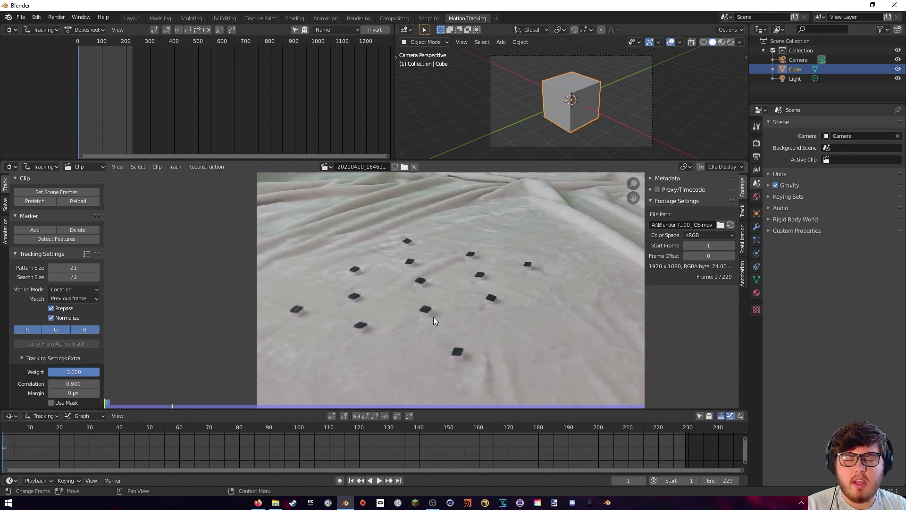
pyautogui.scroll(2, 395, 309)
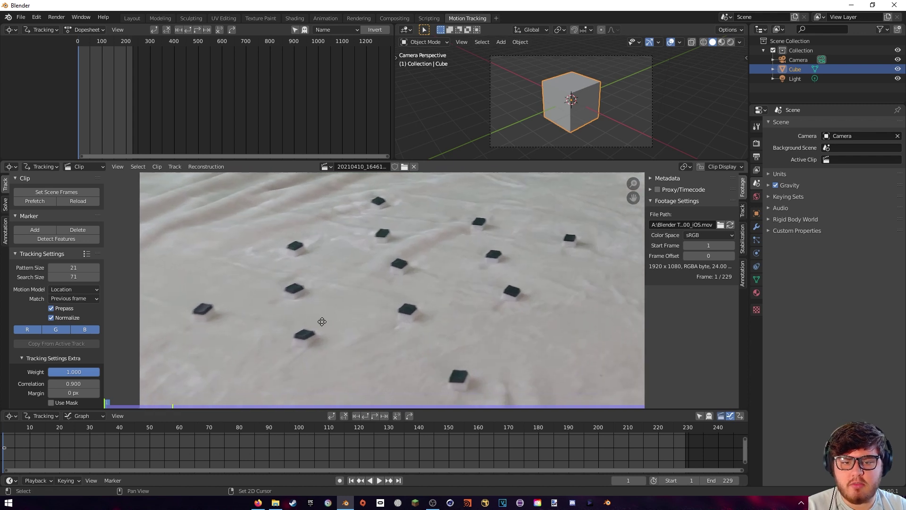
pyautogui.scroll(1, 242, 314)
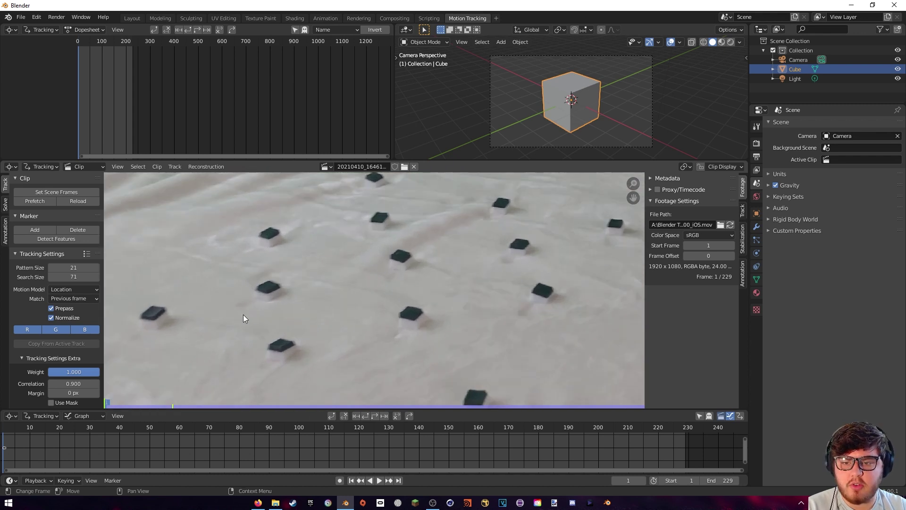
pyautogui.moveTo(242, 315); pyautogui.dragTo(296, 306, button='middle')
pyautogui.keyDown('ctrl'); pyautogui.click(263, 299); pyautogui.keyUp('ctrl')
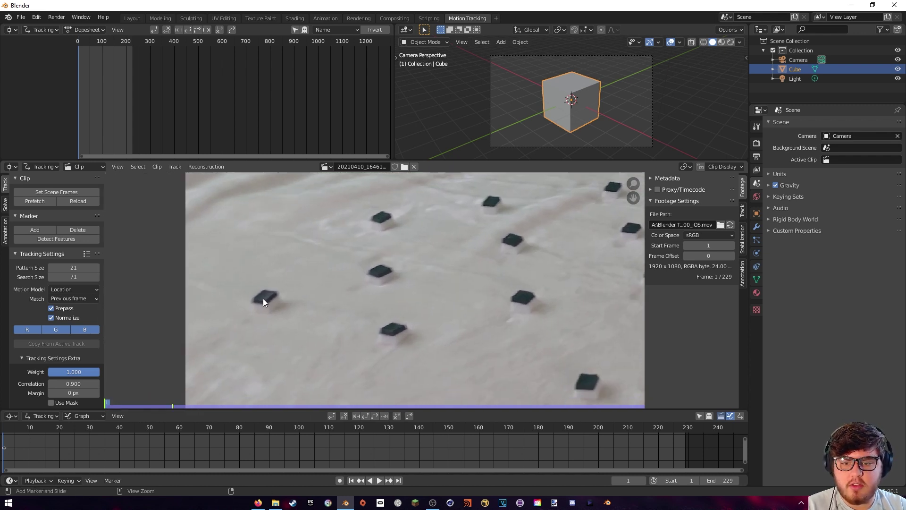
pyautogui.keyDown('ctrl'); pyautogui.click(392, 331); pyautogui.keyUp('ctrl')
pyautogui.keyDown('ctrl'); pyautogui.click(379, 269); pyautogui.keyUp('ctrl')
pyautogui.keyDown('ctrl'); pyautogui.click(383, 216); pyautogui.keyUp('ctrl')
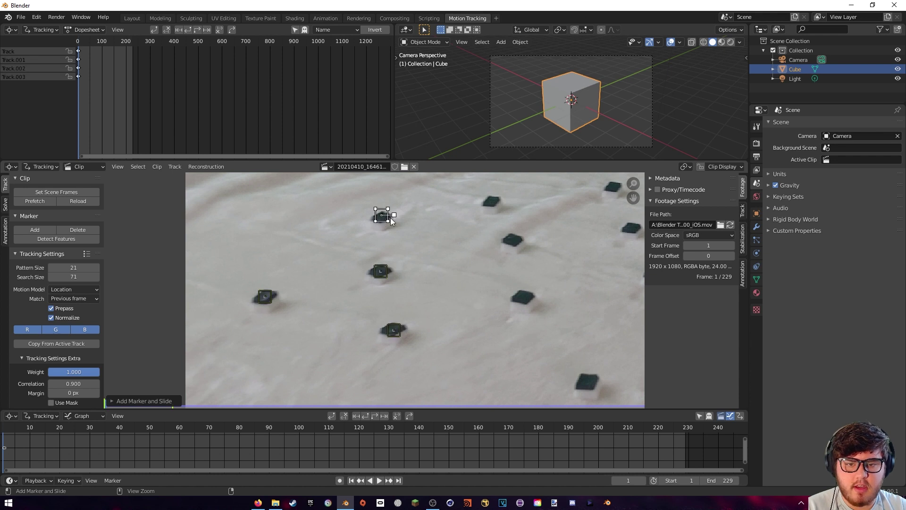
pyautogui.keyDown('ctrl'); pyautogui.click(513, 239); pyautogui.keyUp('ctrl')
pyautogui.keyDown('ctrl'); pyautogui.click(524, 298); pyautogui.keyUp('ctrl')
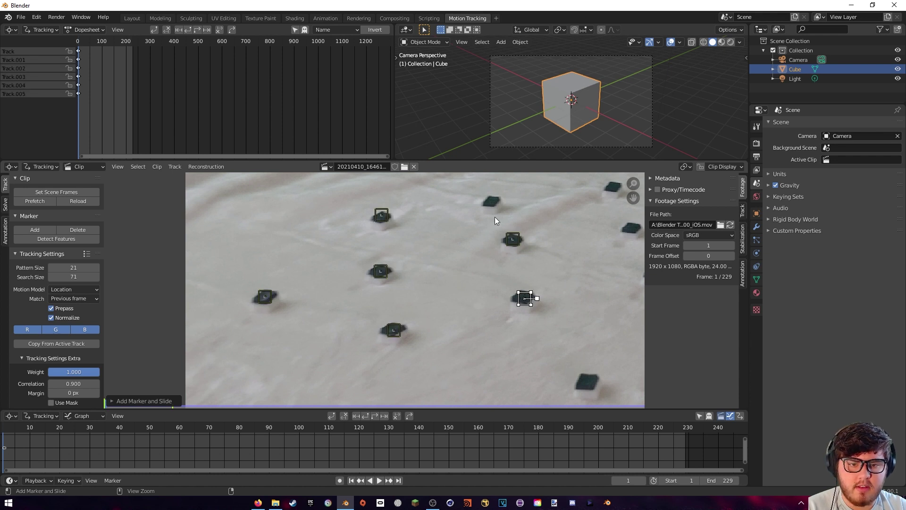
pyautogui.keyDown('ctrl'); pyautogui.click(493, 205); pyautogui.keyUp('ctrl')
pyautogui.moveTo(492, 208); pyautogui.dragTo(415, 278, button='middle')
pyautogui.keyDown('ctrl'); pyautogui.click(538, 258); pyautogui.keyUp('ctrl')
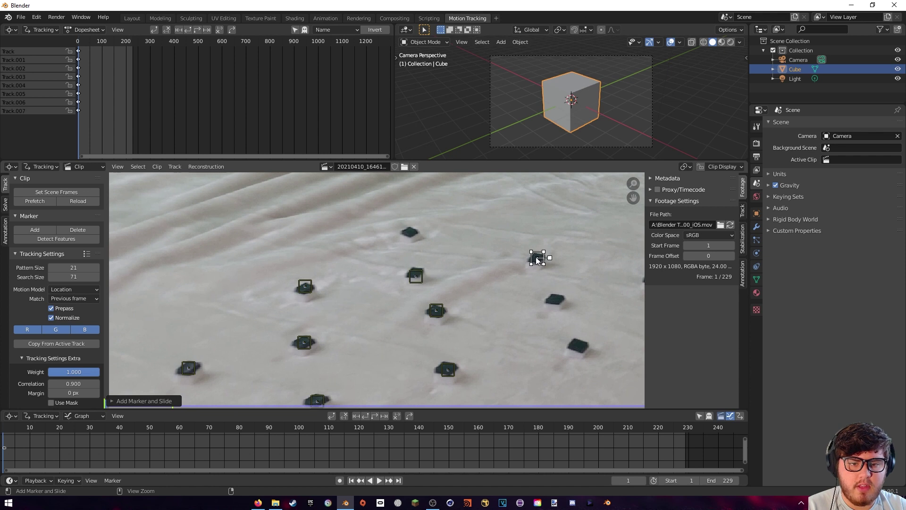
pyautogui.keyDown('ctrl'); pyautogui.click(410, 231); pyautogui.keyUp('ctrl')
pyautogui.moveTo(555, 299); pyautogui.dragTo(425, 234, button='middle')
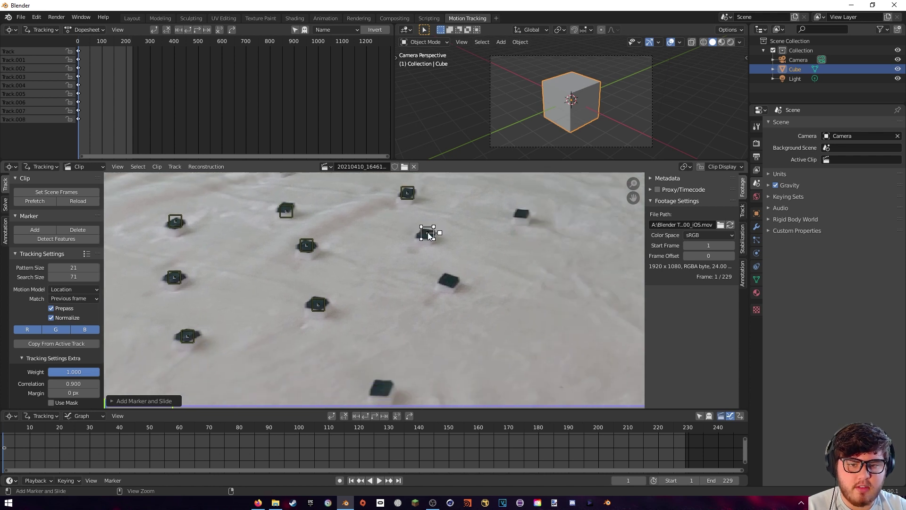
pyautogui.keyDown('ctrl'); pyautogui.click(428, 232); pyautogui.keyUp('ctrl')
pyautogui.keyDown('ctrl'); pyautogui.click(449, 281); pyautogui.keyUp('ctrl')
pyautogui.keyDown('ctrl'); pyautogui.click(381, 387); pyautogui.keyUp('ctrl')
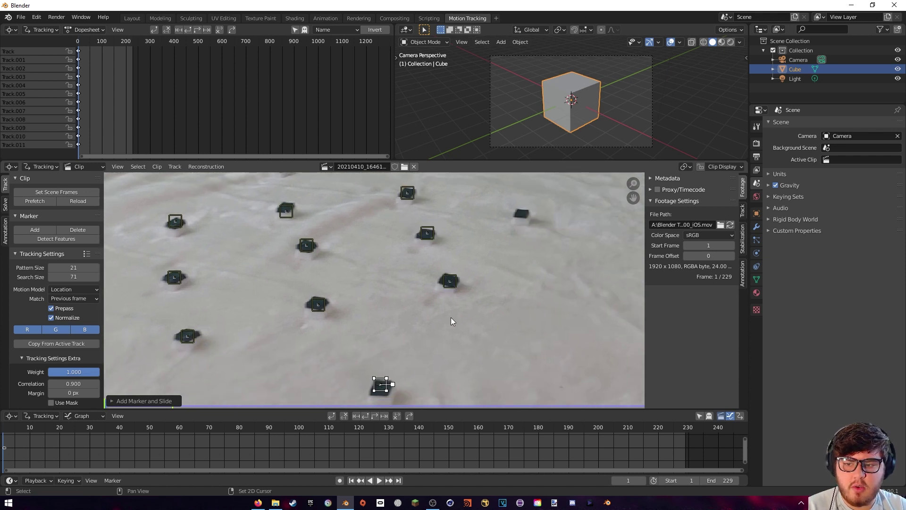
pyautogui.moveTo(511, 237); pyautogui.dragTo(435, 279, button='middle')
pyautogui.keyDown('ctrl'); pyautogui.click(446, 254); pyautogui.keyUp('ctrl')
# - Scale all tracking markers up to about 1.4 times and centre the marker of the second cube from the back on its cube
pyautogui.scroll(-6, 434, 263)
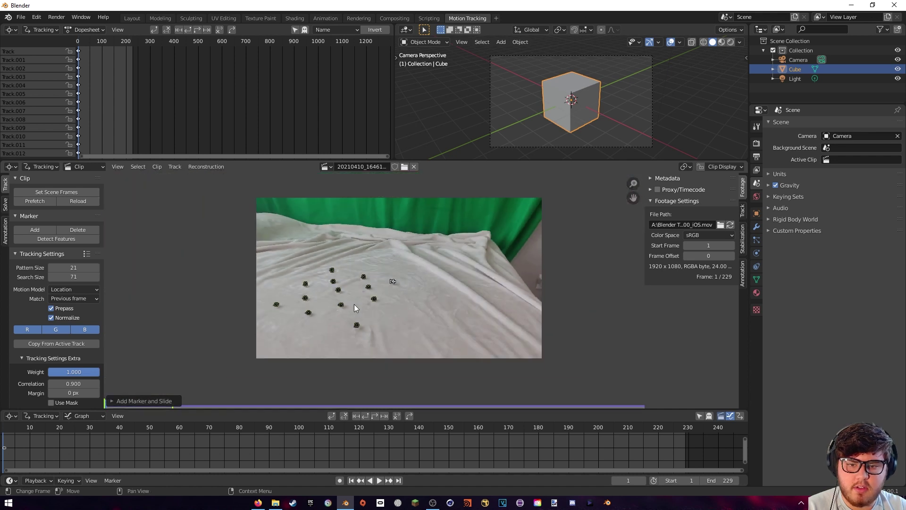
pyautogui.scroll(4, 477, 286)
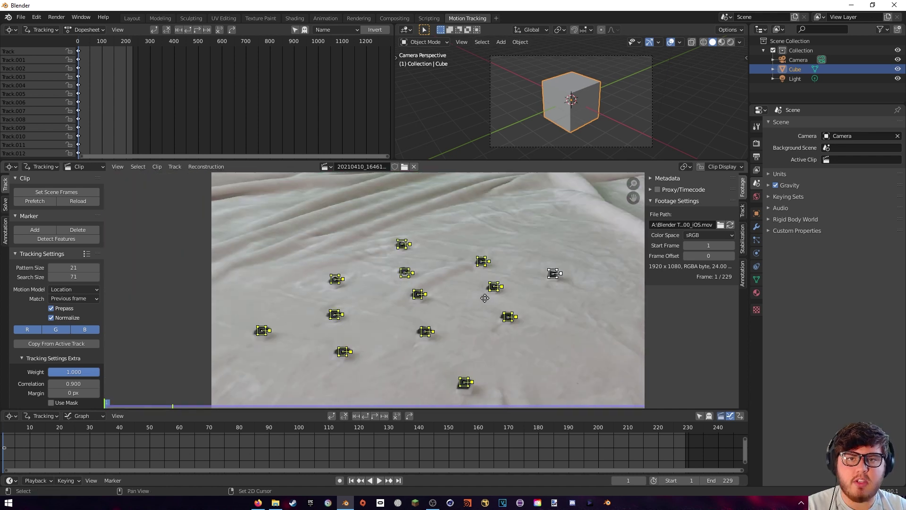
pyautogui.press('s')
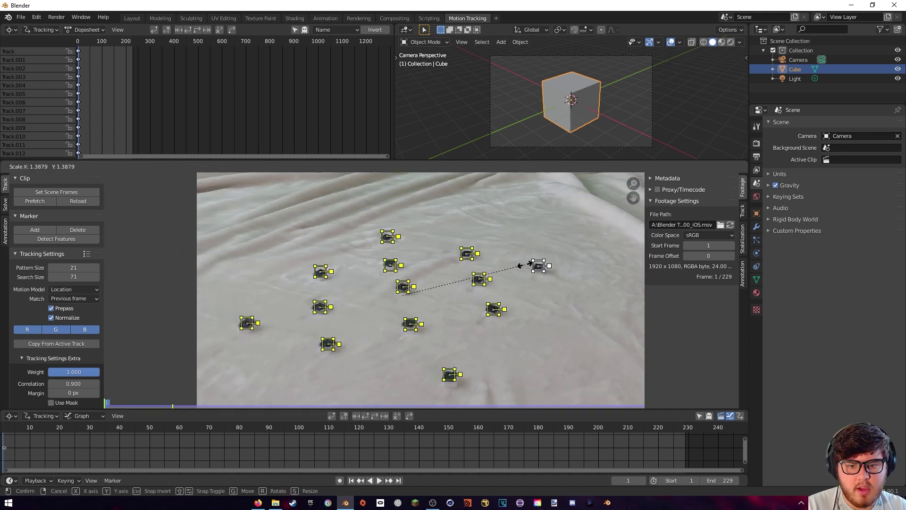
pyautogui.click(529, 263)
pyautogui.click(438, 271)
pyautogui.moveTo(390, 264); pyautogui.dragTo(389, 263)
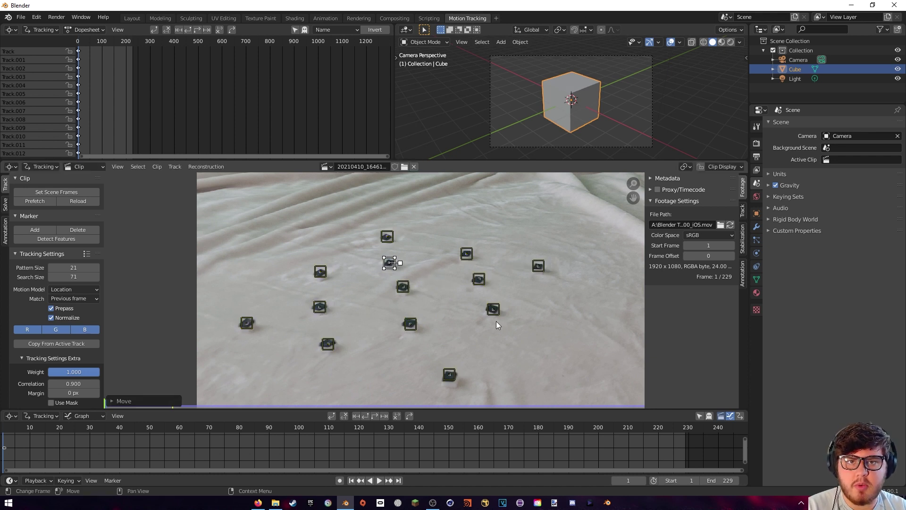
# - Track all markers forward through the whole clip and return to frame 1
pyautogui.scroll(-3, 460, 325)
pyautogui.press('a')
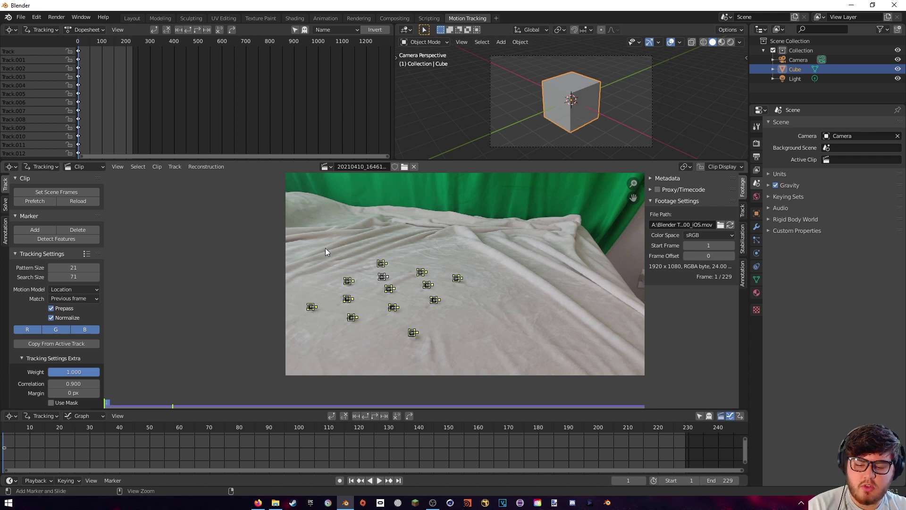
pyautogui.hotkey('ctrl', 't')
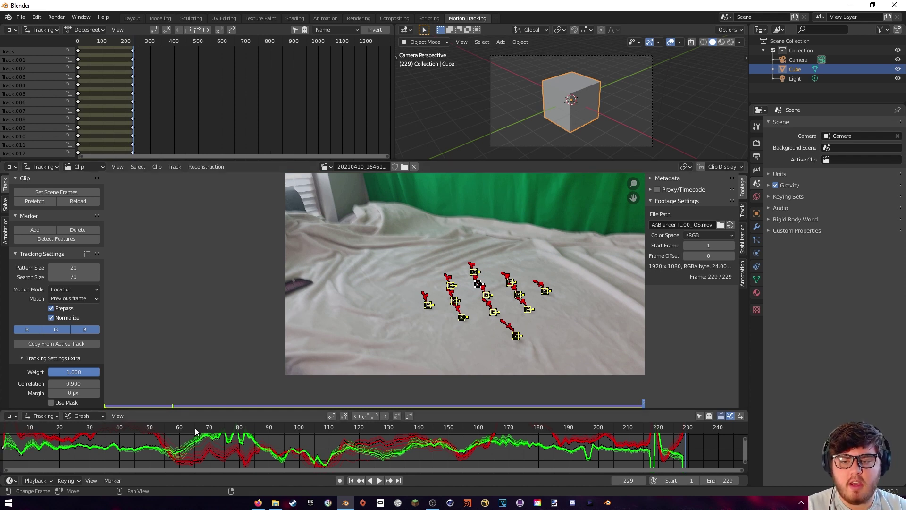
pyautogui.moveTo(194, 428); pyautogui.dragTo(185, 429)
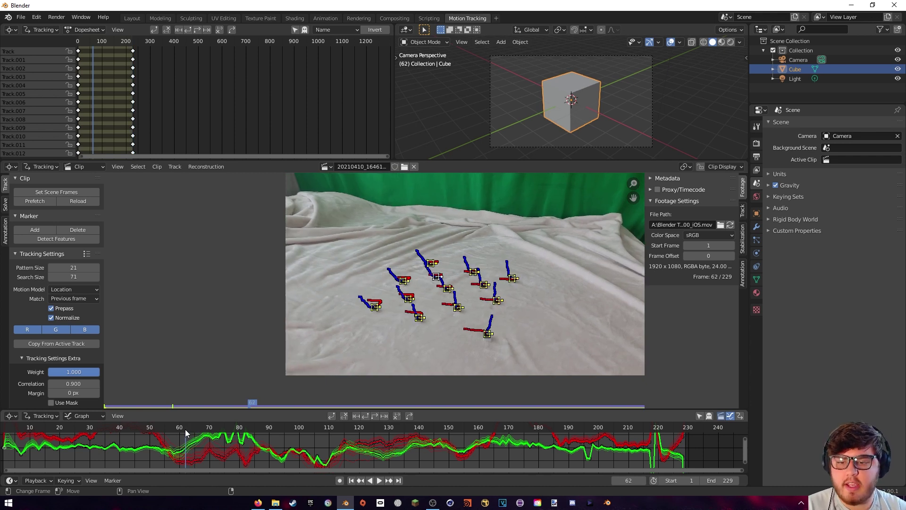
pyautogui.click(3, 438)
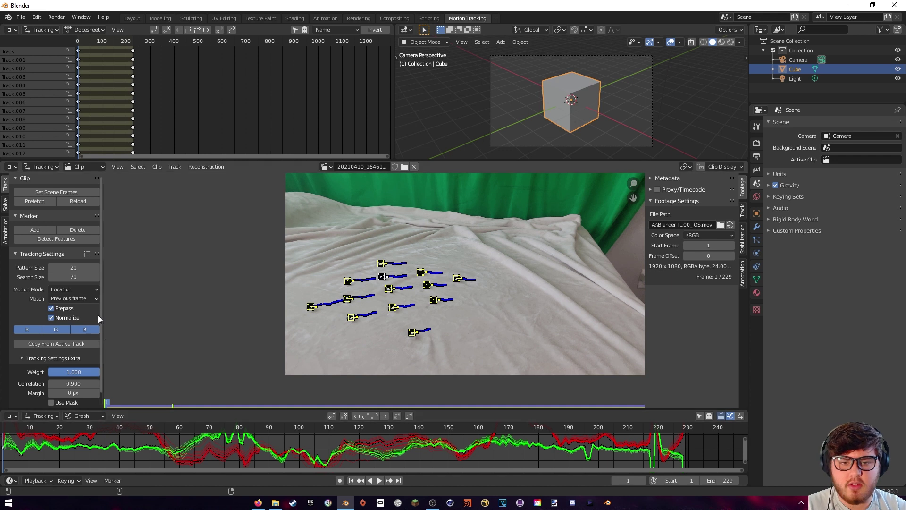
# - Solve the camera motion at frame 60 with Keyframe B set to 100 and Refine set to Focal length, K1, K2
pyautogui.click(4, 204)
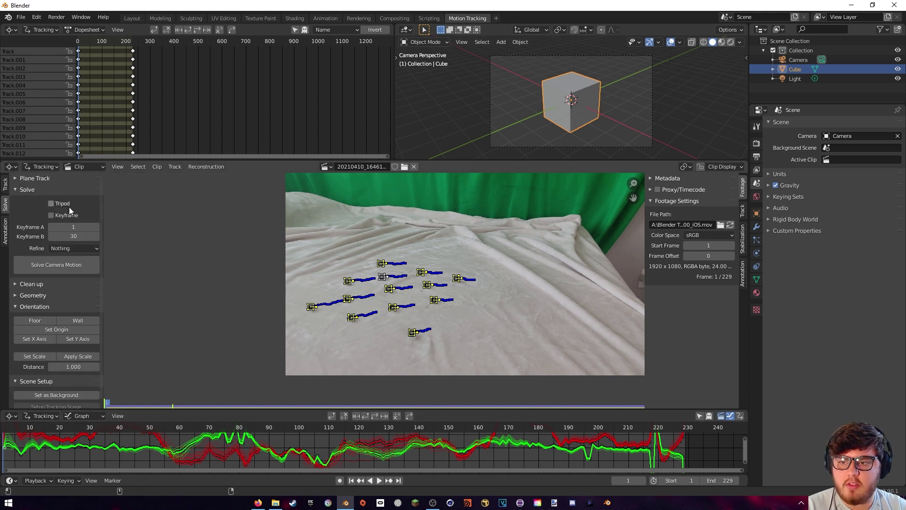
pyautogui.click(73, 235)
pyautogui.write('100')
pyautogui.press('Return')
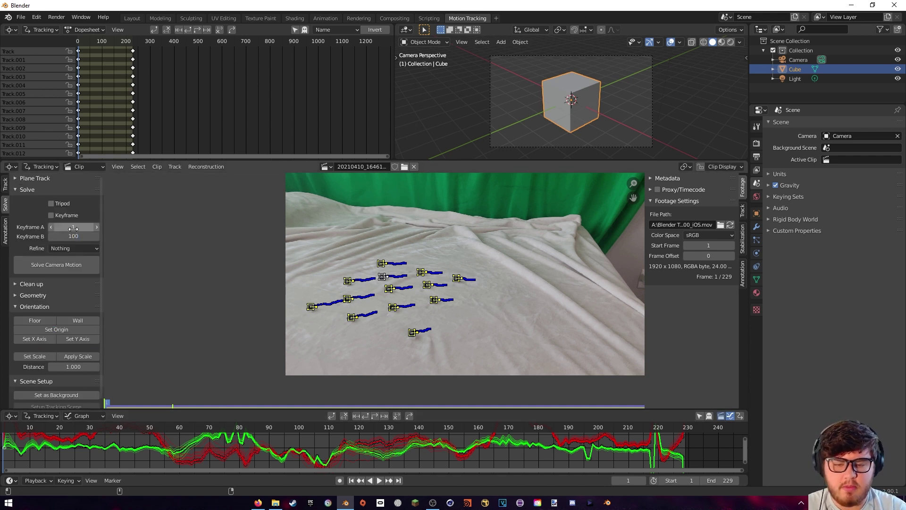
pyautogui.moveTo(97, 428); pyautogui.dragTo(183, 428)
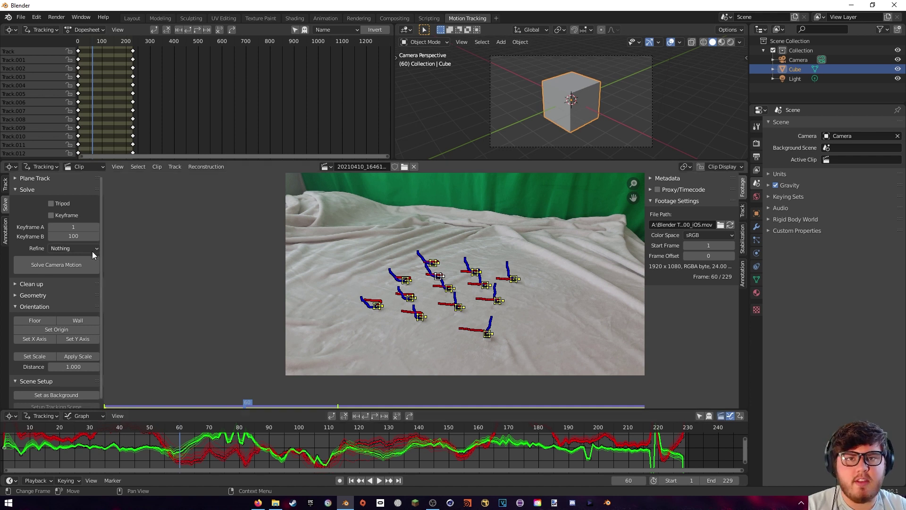
pyautogui.click(78, 248)
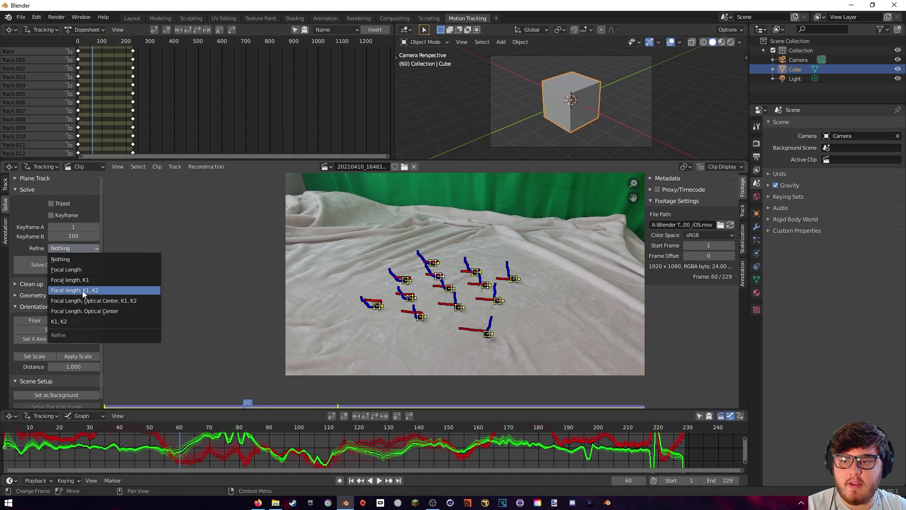
pyautogui.click(82, 290)
pyautogui.click(65, 265)
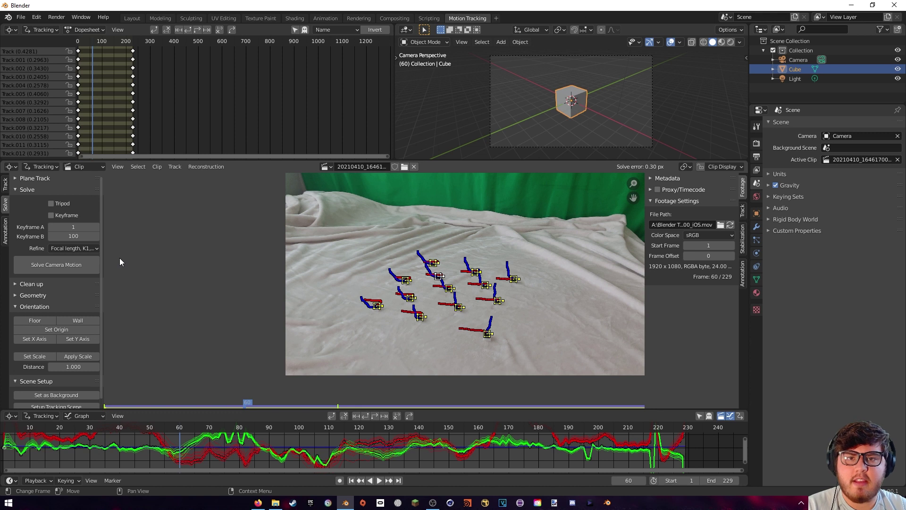
# - Set up the tracking scene from the solved clip and view it outside the camera perspective
pyautogui.scroll(-1, 29, 335)
pyautogui.click(63, 399)
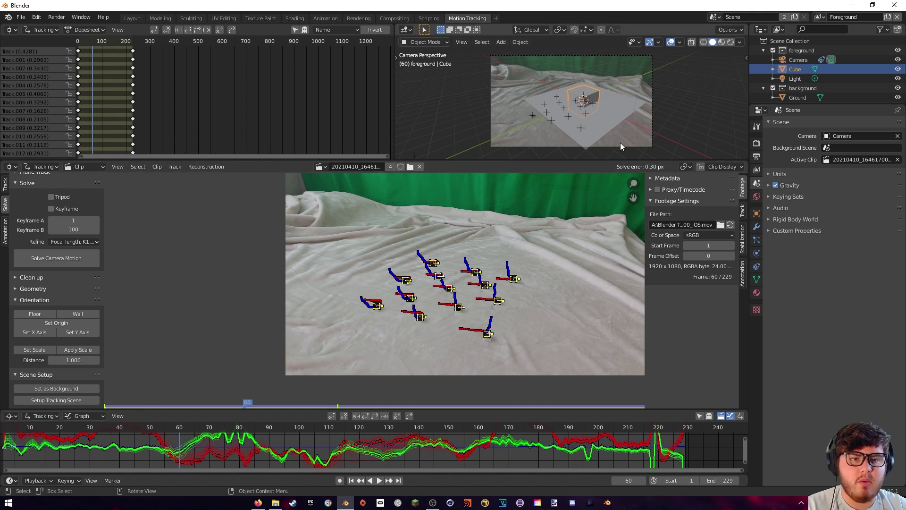
pyautogui.moveTo(621, 143); pyautogui.dragTo(605, 129, button='middle')
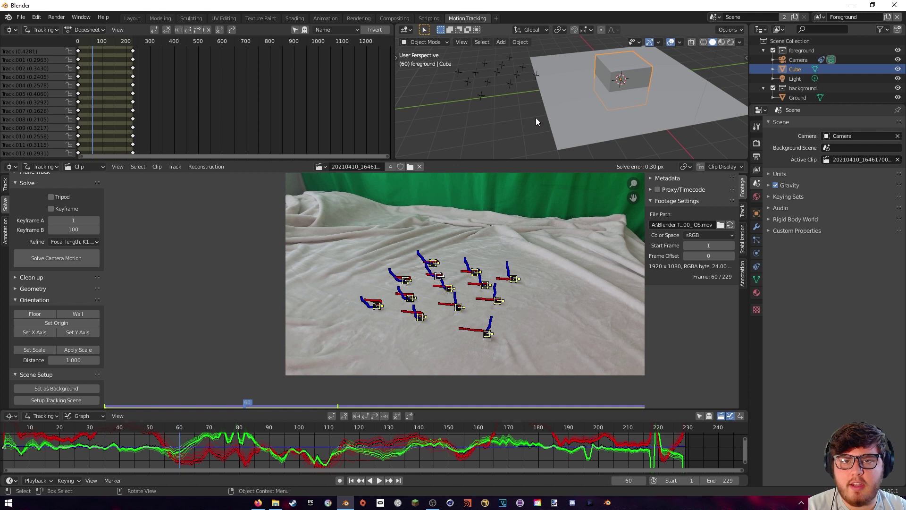
# - Define the floor from the three outermost tracking markers, front, back and far side, and view the scene through the camera
pyautogui.click(378, 306)
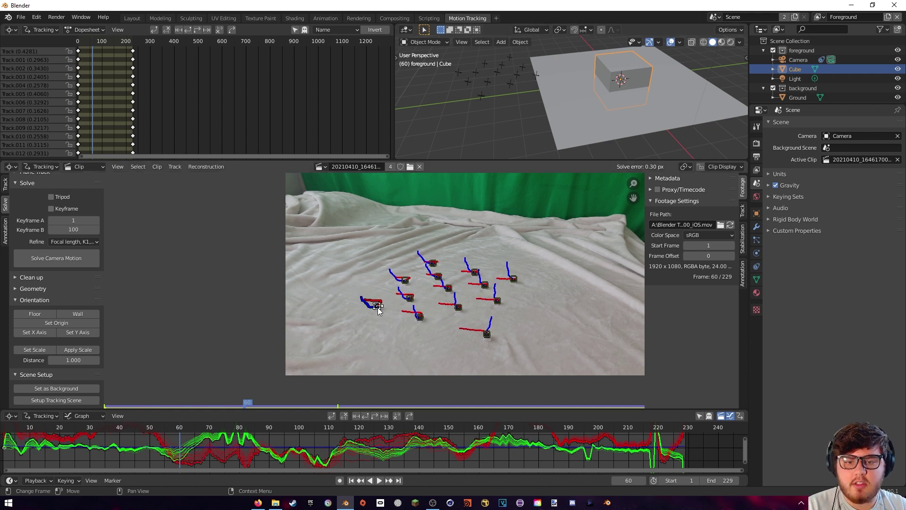
pyautogui.keyDown('shift'); pyautogui.click(486, 335); pyautogui.keyUp('shift')
pyautogui.keyDown('shift'); pyautogui.click(515, 279); pyautogui.keyUp('shift')
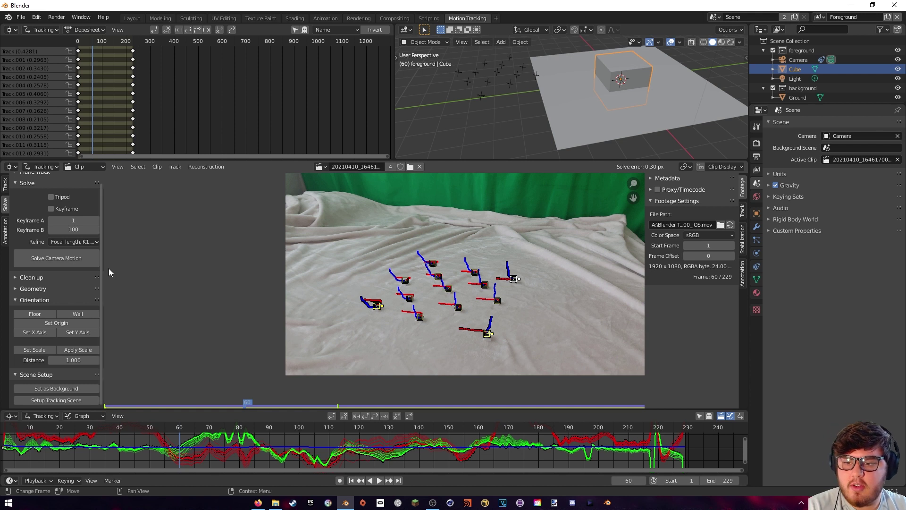
pyautogui.click(46, 315)
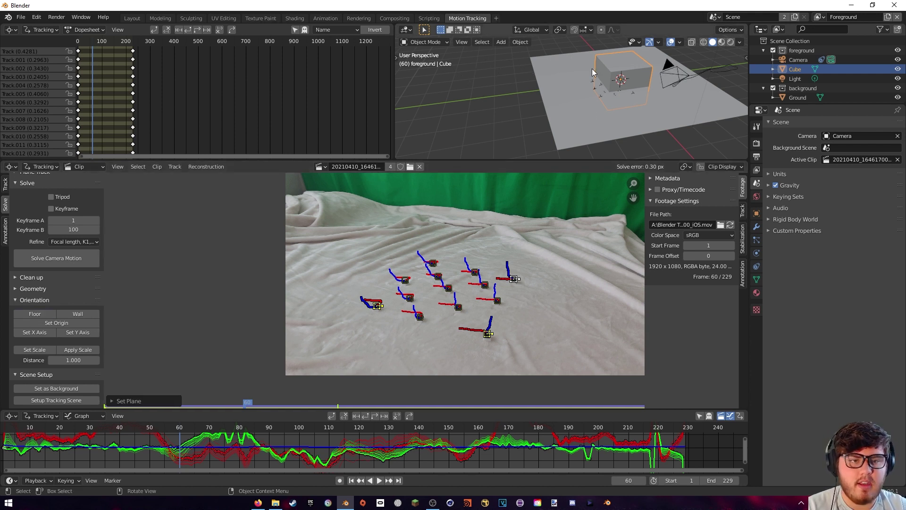
pyautogui.press('KP_0')
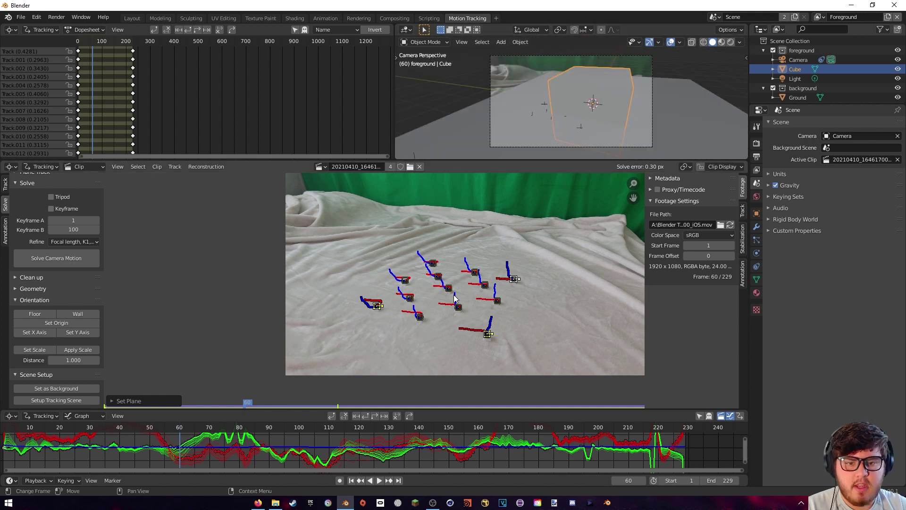
# - Place the scene origin at the frontmost marker and align the Y axis to the neighbouring marker on its left
pyautogui.click(480, 335)
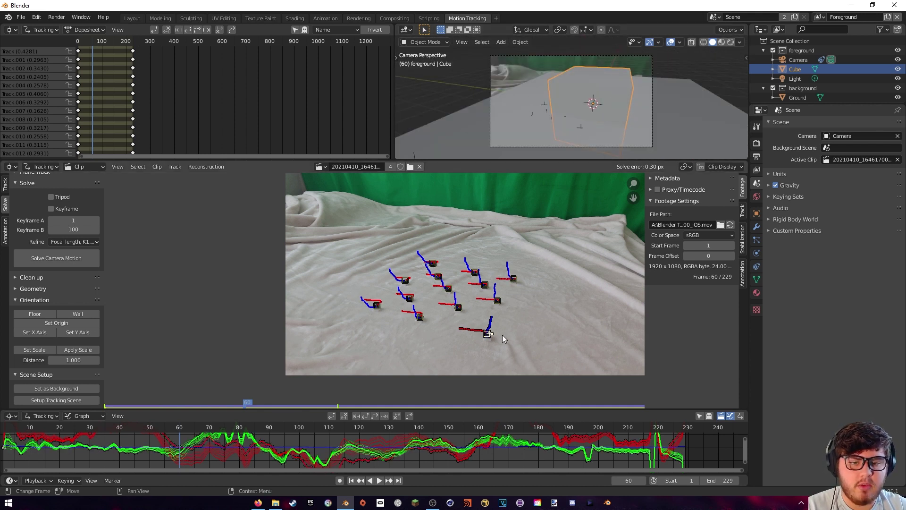
pyautogui.click(75, 324)
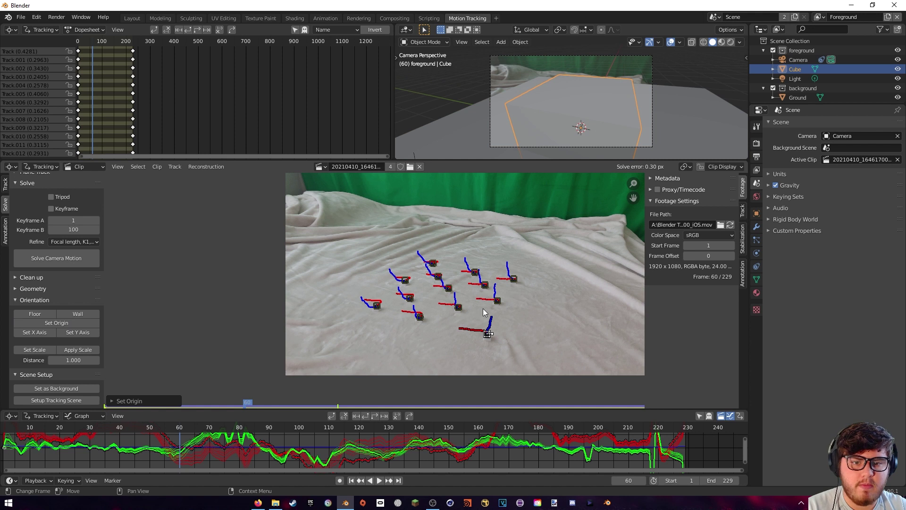
pyautogui.click(419, 316)
pyautogui.click(80, 335)
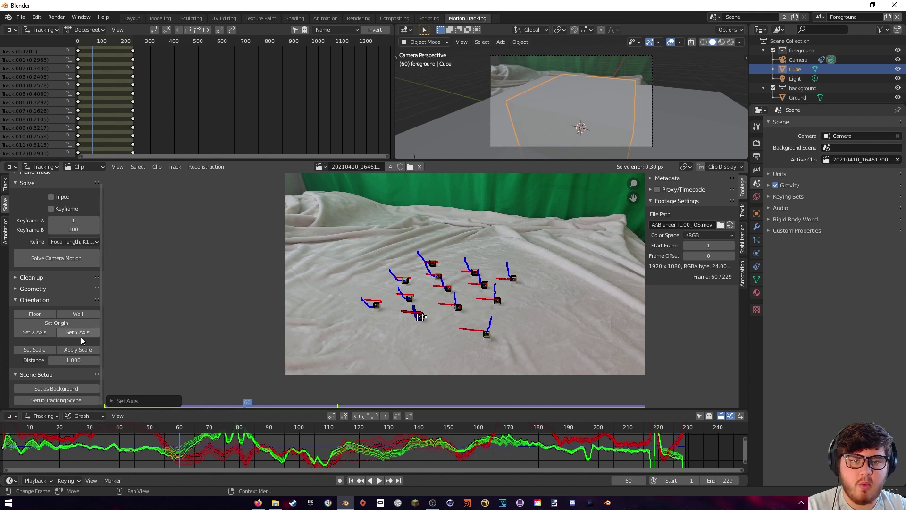
# - Place the scene origin at the marker in the centre of the cube group
pyautogui.moveTo(370, 311); pyautogui.dragTo(363, 266, button='middle')
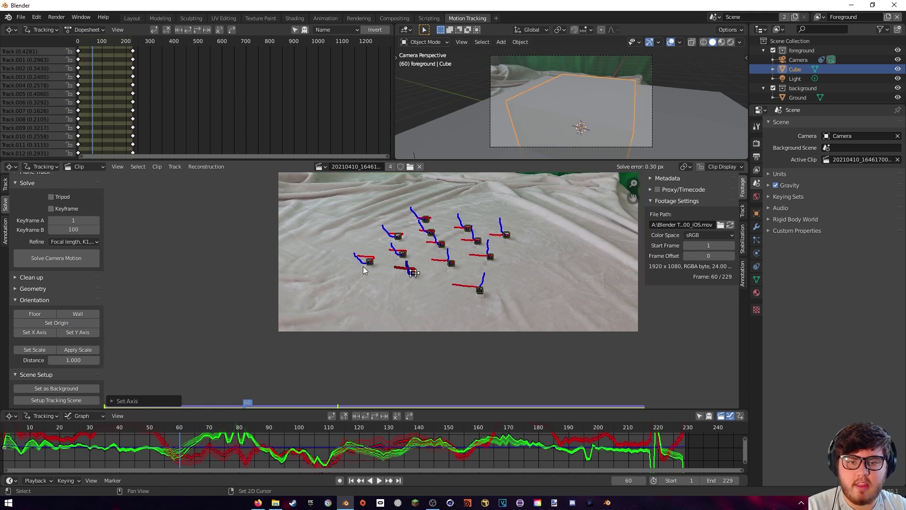
pyautogui.click(442, 244)
pyautogui.click(61, 323)
# - Set the scene scale from the central marker and the one to its left, with a distance of 1.55
pyautogui.click(76, 350)
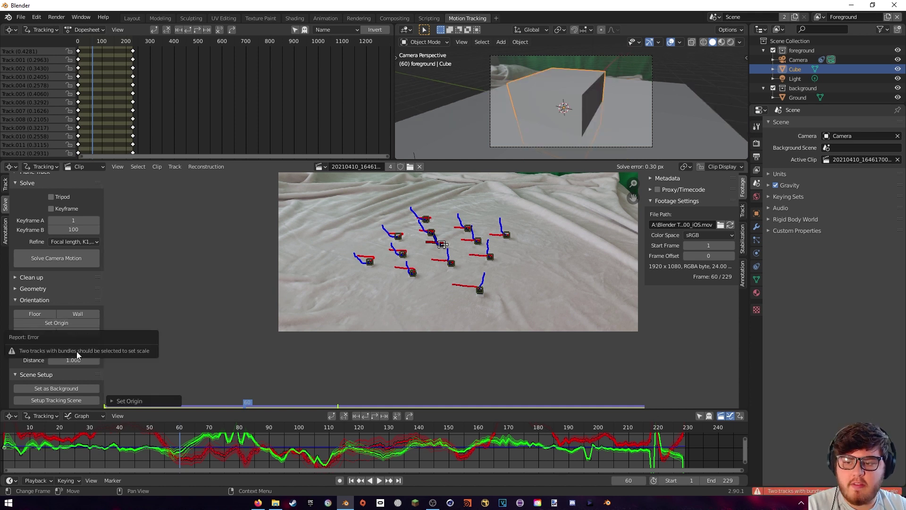
pyautogui.keyDown('shift'); pyautogui.click(402, 253); pyautogui.keyUp('shift')
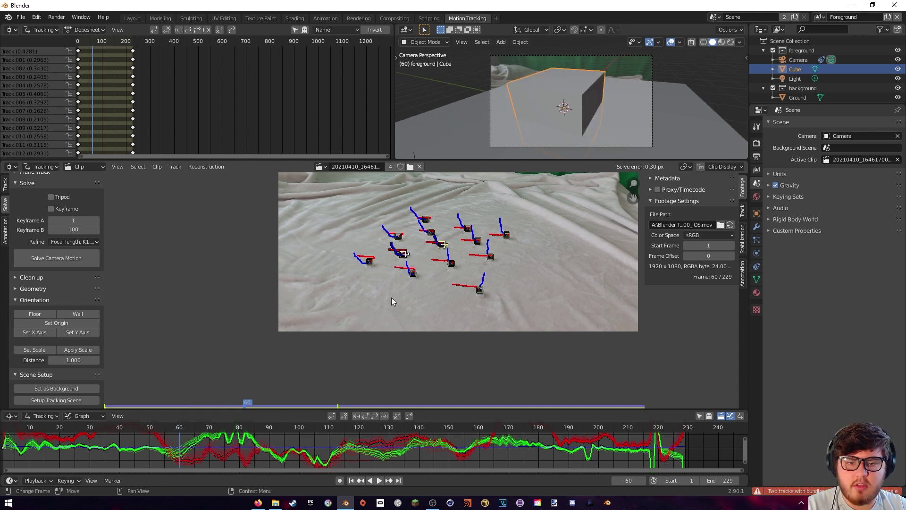
pyautogui.click(39, 350)
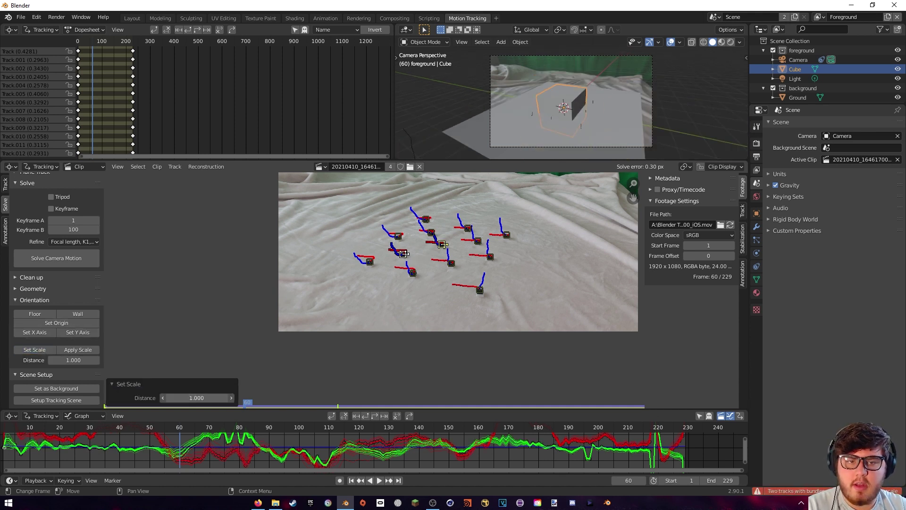
pyautogui.moveTo(203, 398); pyautogui.dragTo(220, 398)
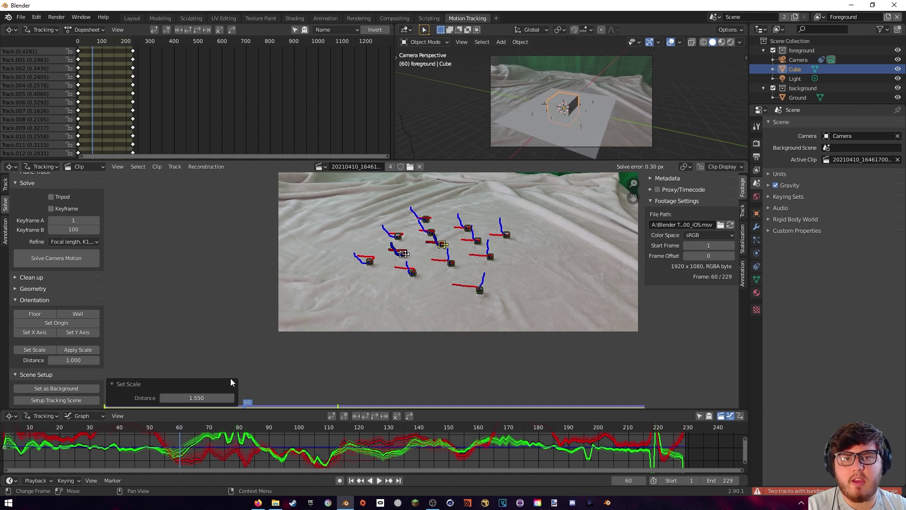
pyautogui.click(196, 284)
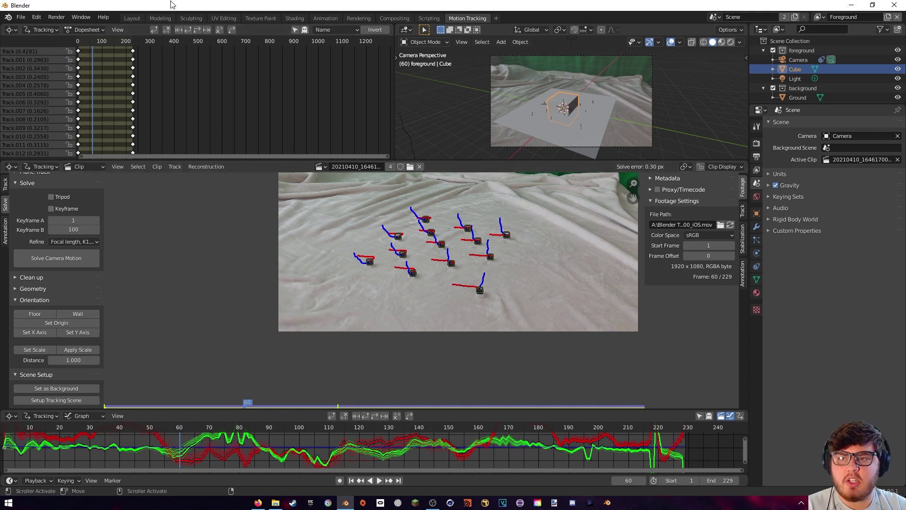
# - Switch to the Layout workspace and enable the Motion Tracking viewport overlay
pyautogui.click(132, 19)
pyautogui.moveTo(299, 149); pyautogui.dragTo(477, 191, button='middle')
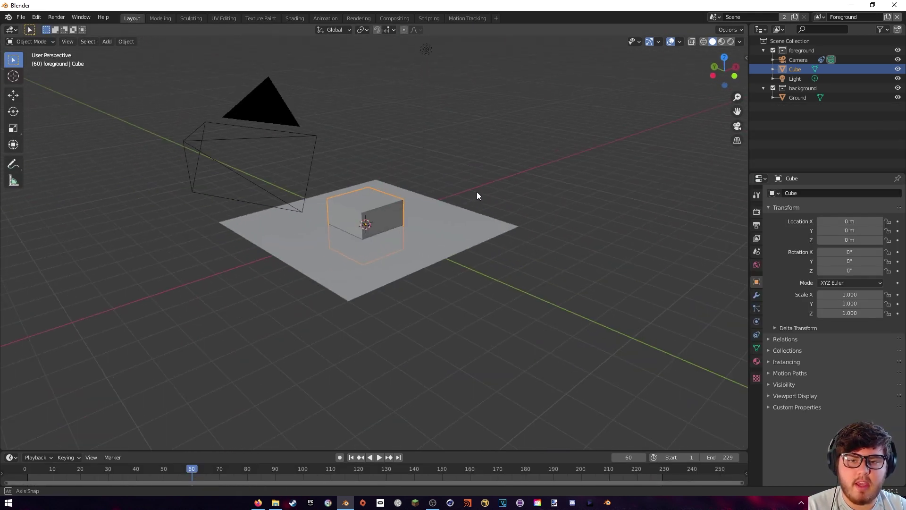
pyautogui.click(680, 42)
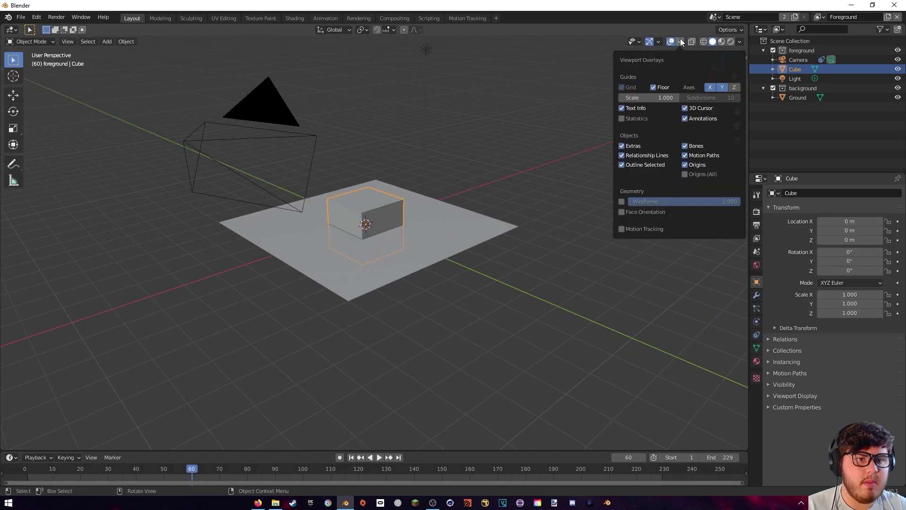
pyautogui.click(622, 229)
# - Check the tracking points against the footage through the camera with the ground plane temporarily hidden
pyautogui.moveTo(381, 226); pyautogui.dragTo(432, 197, button='middle')
pyautogui.click(433, 195)
pyautogui.press('h')
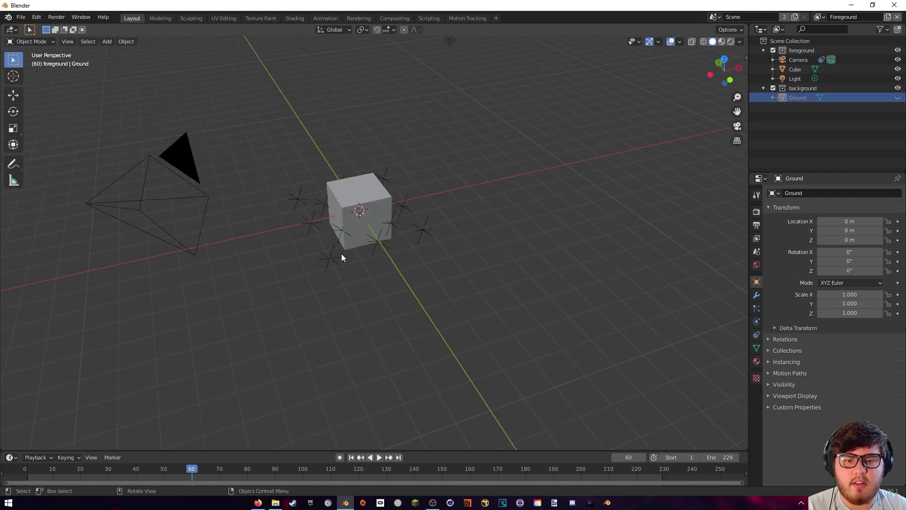
pyautogui.press('KP_0')
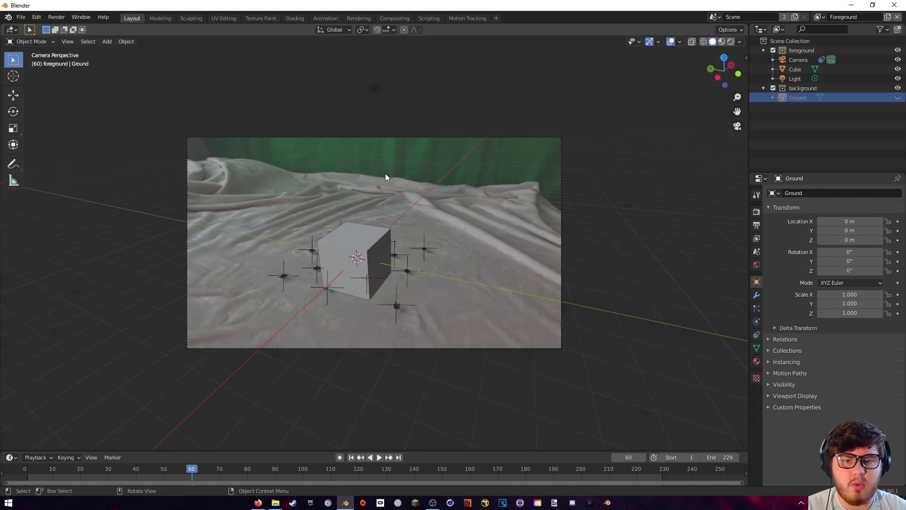
pyautogui.hotkey('alt', 'h')
pyautogui.moveTo(300, 263); pyautogui.dragTo(612, 120, button='middle')
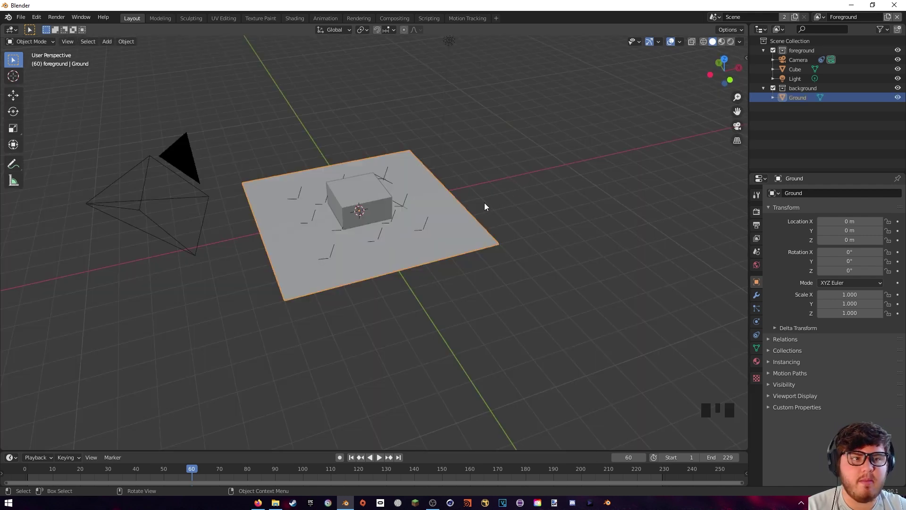
# - Delete the background collection and move the Ground object into the foreground collection
pyautogui.click(783, 89)
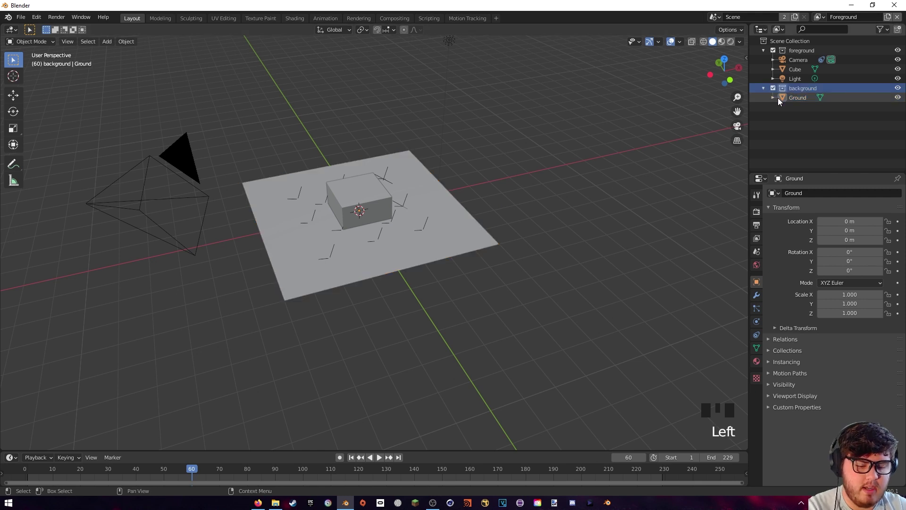
pyautogui.press('Delete')
pyautogui.moveTo(788, 88); pyautogui.dragTo(801, 51)
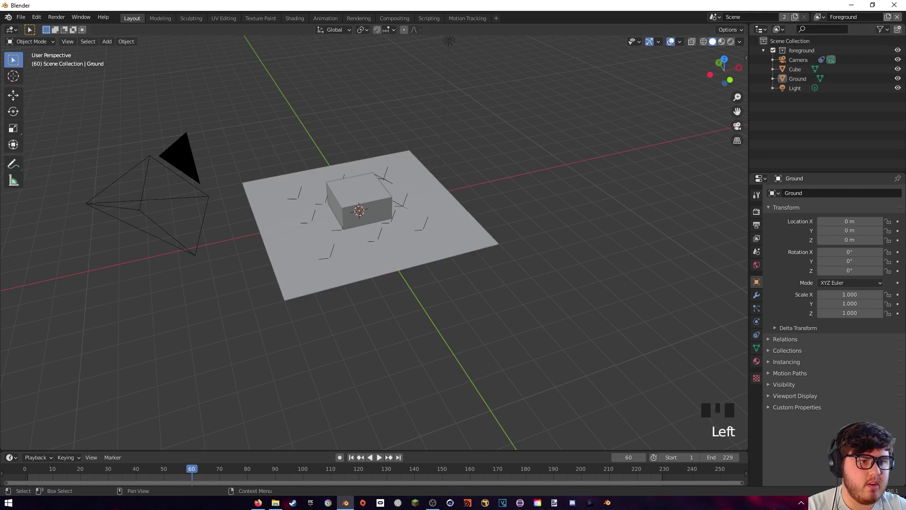
# - Remove the Background view layer from the scene
pyautogui.click(827, 17)
pyautogui.click(767, 31)
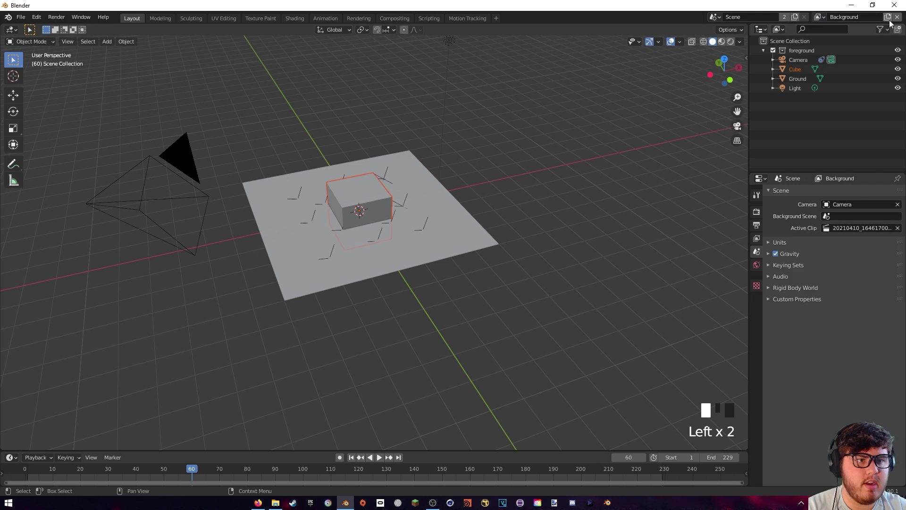
pyautogui.click(898, 17)
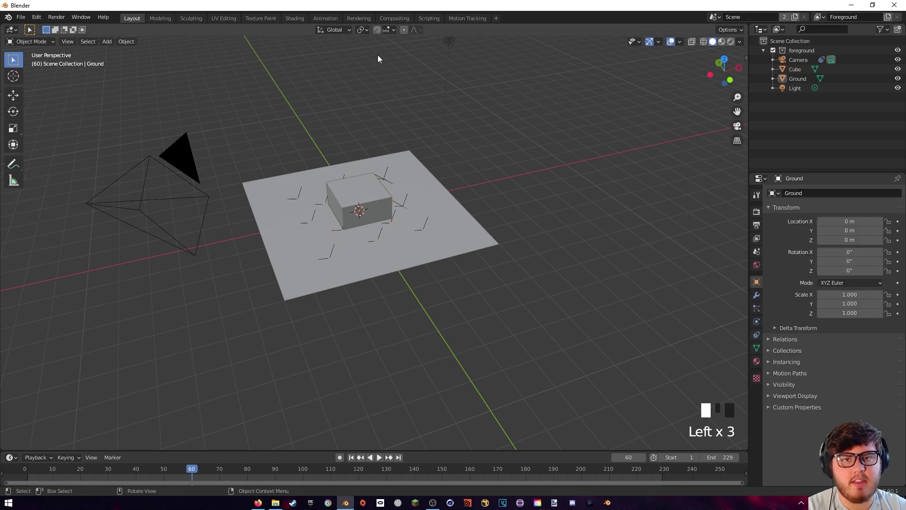
# - Delete the Undistortion, Scale, first Alpha Over and background Render Layers nodes from the compositing tree
pyautogui.click(391, 19)
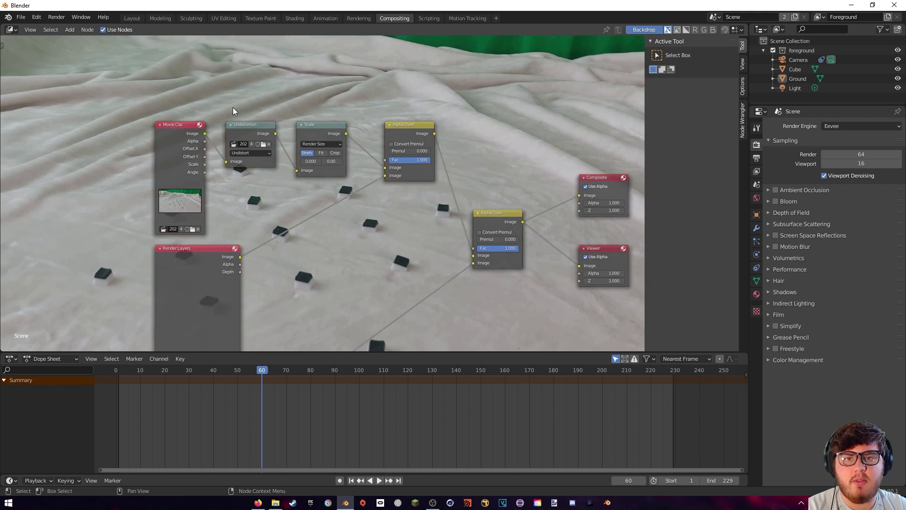
pyautogui.moveTo(234, 107); pyautogui.dragTo(411, 240)
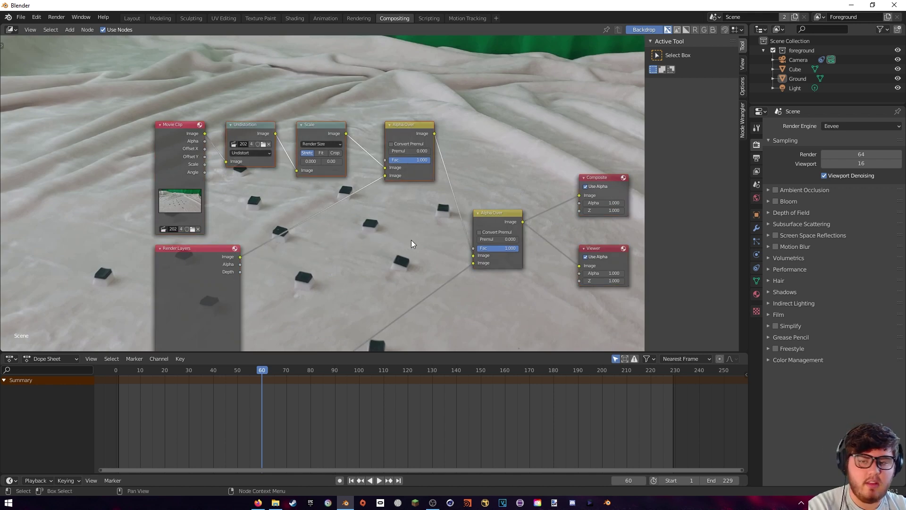
pyautogui.press('x')
pyautogui.click(236, 293)
pyautogui.press('x')
# - Link the Movie Clip image to the upper image input of the Alpha Over node and move the foreground Render Layers node closer
pyautogui.moveTo(181, 148); pyautogui.dragTo(473, 257)
pyautogui.moveTo(434, 255); pyautogui.dragTo(478, 141, button='middle')
pyautogui.moveTo(253, 323); pyautogui.dragTo(451, 199)
pyautogui.moveTo(528, 174); pyautogui.dragTo(448, 228, button='middle')
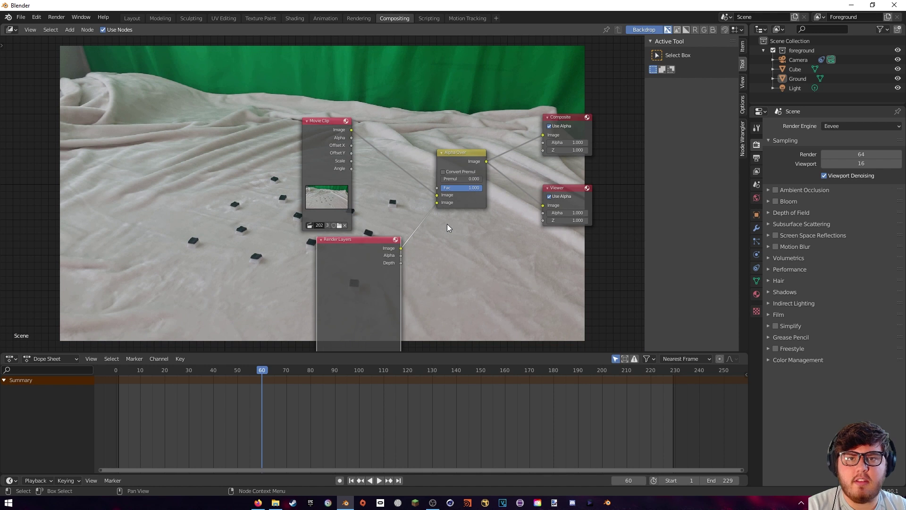
# - Return to the Layout workspace and look over the tracked camera, ground plane and tracking points
pyautogui.click(137, 19)
pyautogui.moveTo(286, 151); pyautogui.dragTo(308, 147, button='middle')
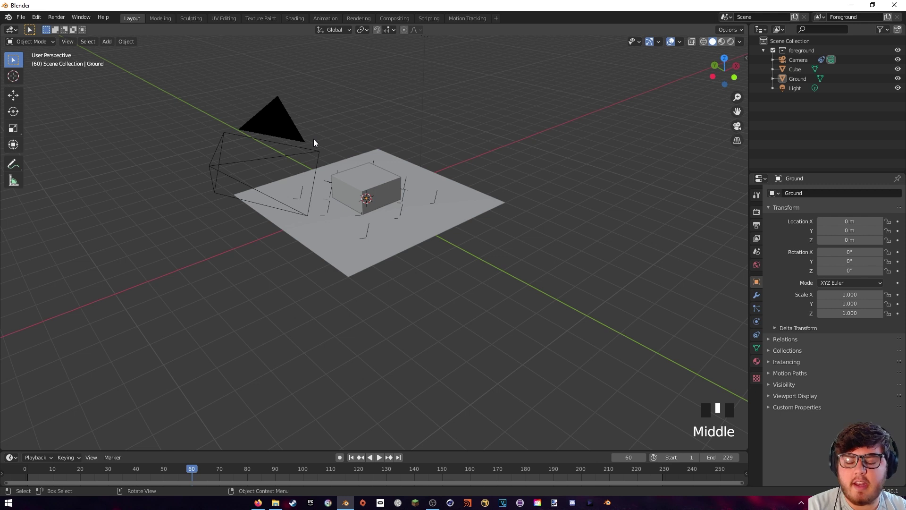
pyautogui.click(313, 141)
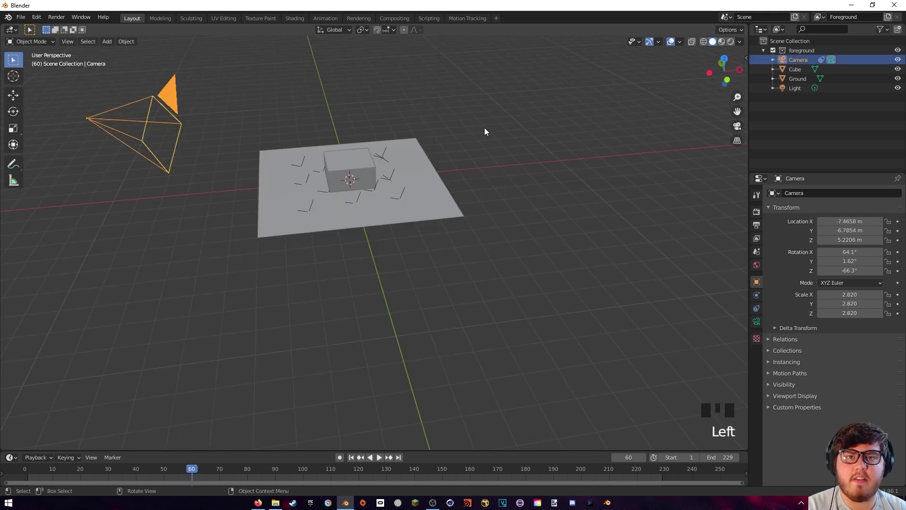
pyautogui.click(452, 154)
pyautogui.scroll(2, 489, 196)
pyautogui.keyDown('shift'); pyautogui.moveTo(489, 196); pyautogui.dragTo(496, 217, button='middle'); pyautogui.keyUp('shift')
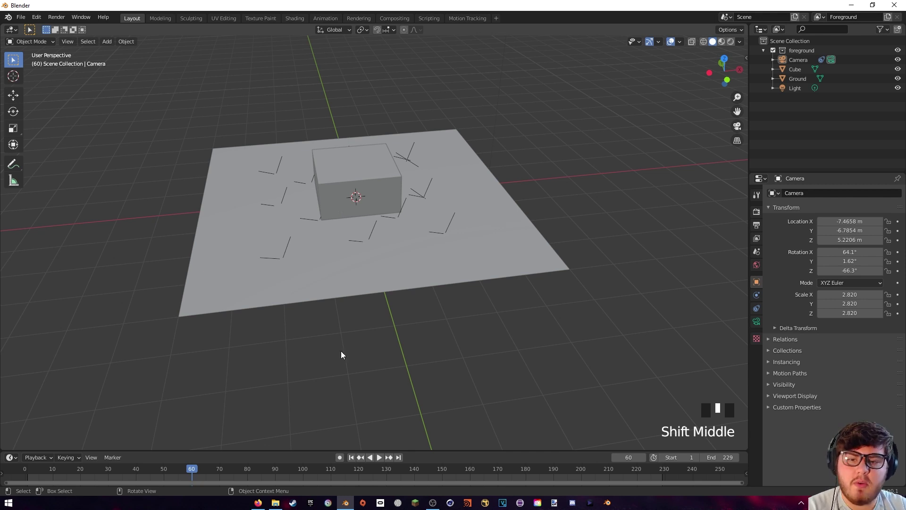
# - Switch to Mixamo in the browser, clear the "Fist Fight" search filter and browse the available characters
pyautogui.click(259, 503)
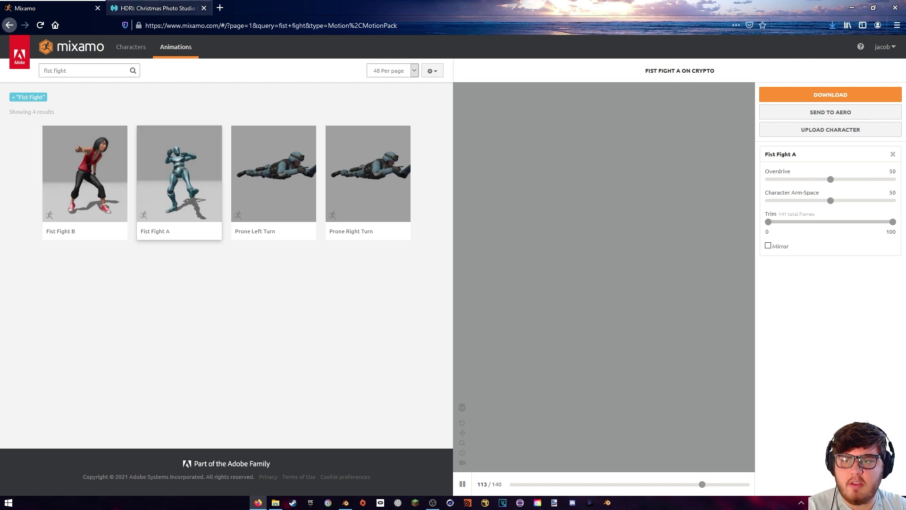
pyautogui.click(132, 50)
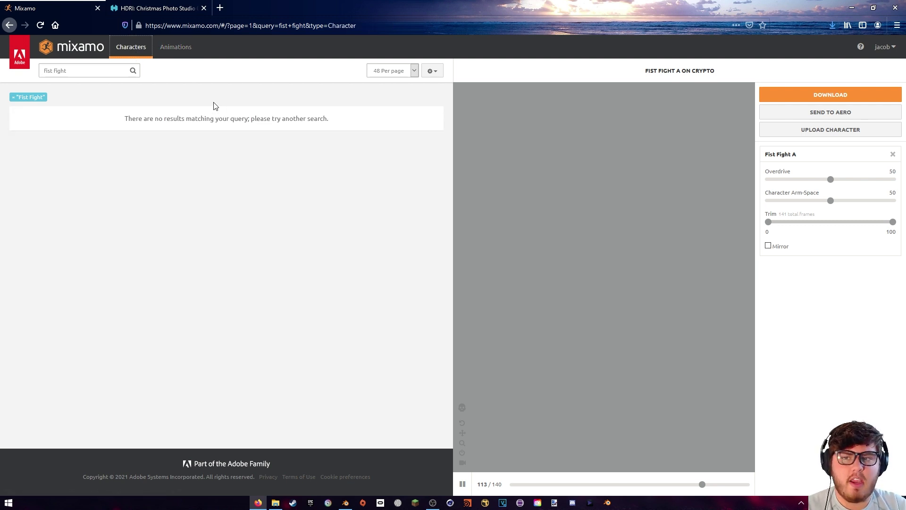
pyautogui.click(16, 97)
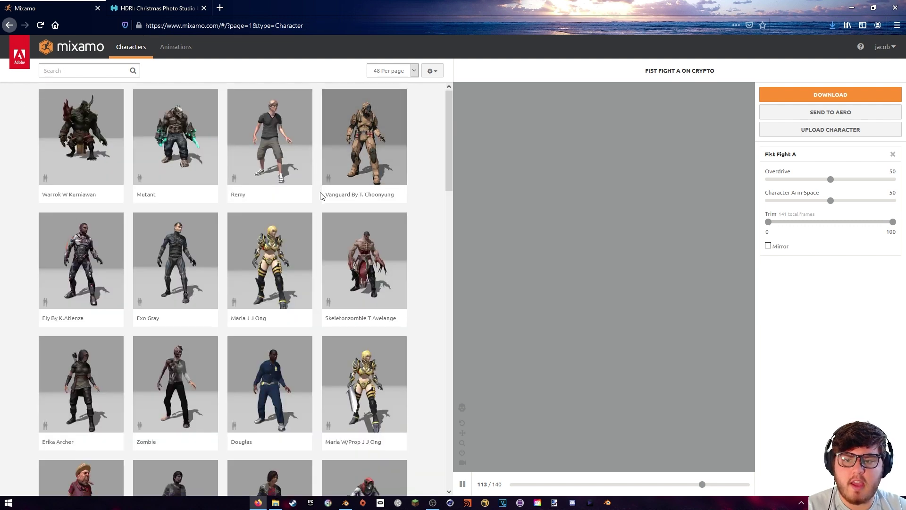
pyautogui.scroll(-10, 321, 193)
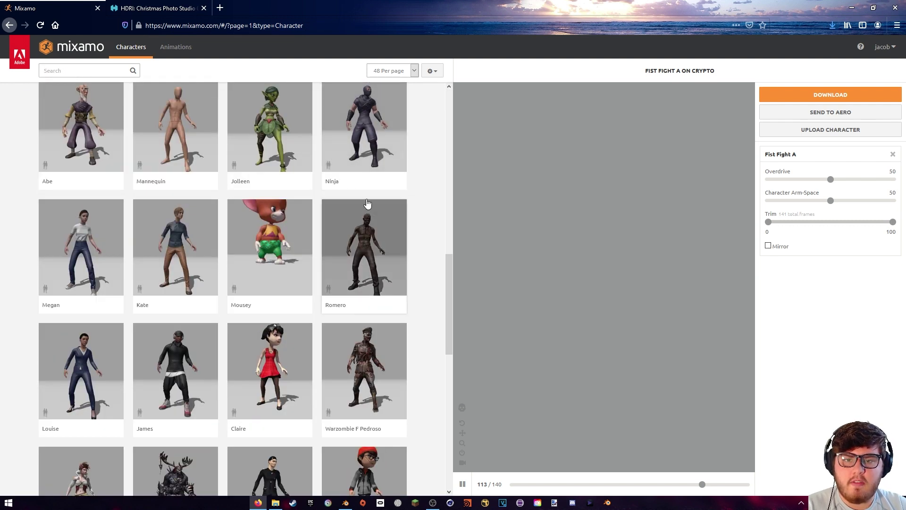
pyautogui.scroll(-5, 358, 198)
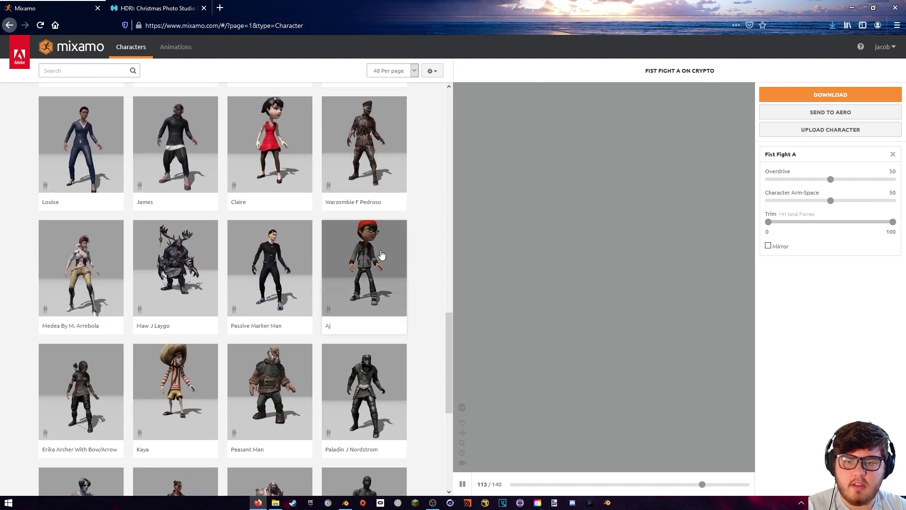
pyautogui.scroll(-6, 380, 249)
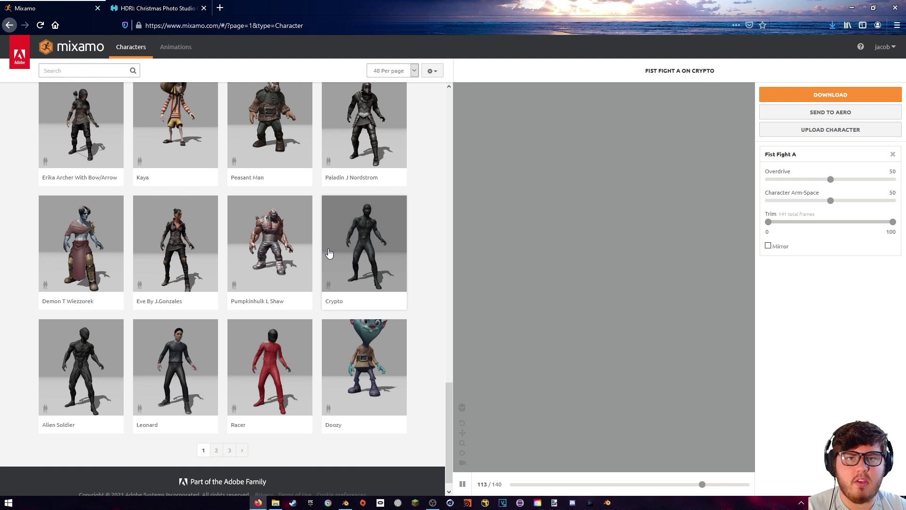
# - Look over the Christmas Photo Studio 02 HDRI page on HDRI Haven
pyautogui.click(169, 4)
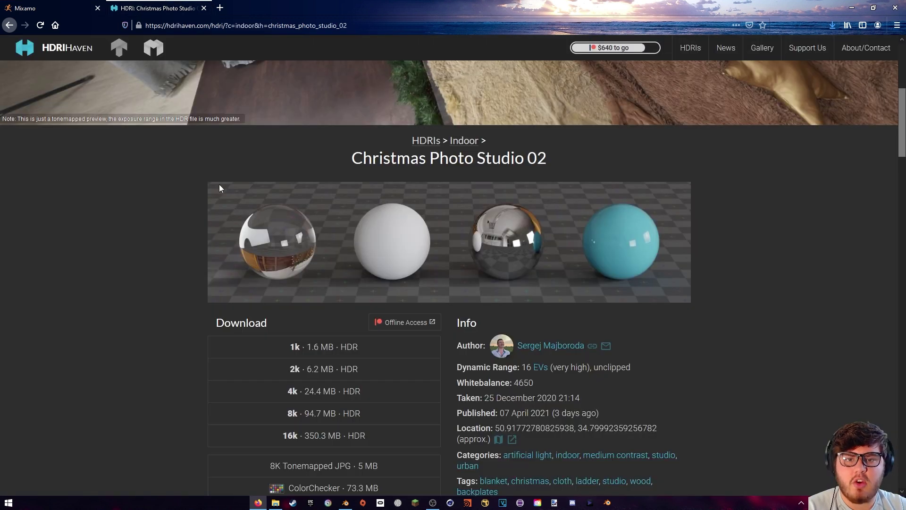
pyautogui.scroll(4, 217, 198)
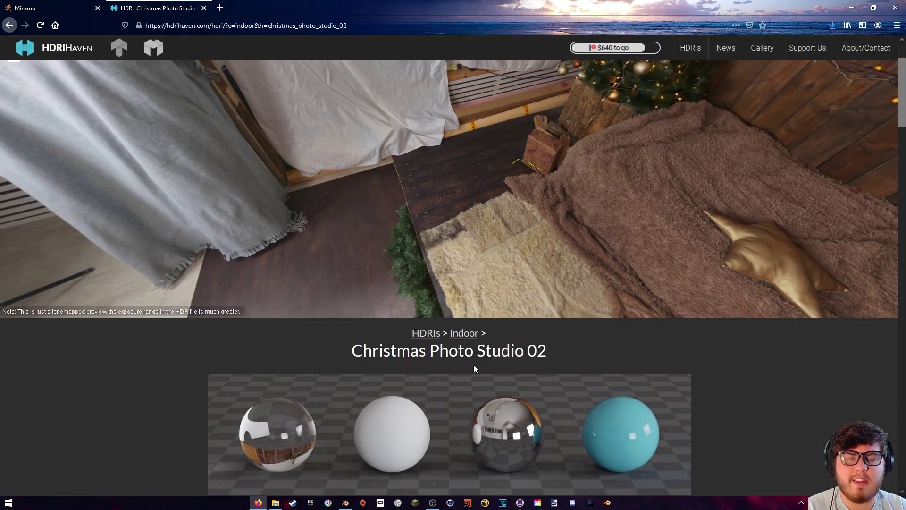
# - Switch back to Blender and delete the cube from the tracking scene
pyautogui.click(852, 7)
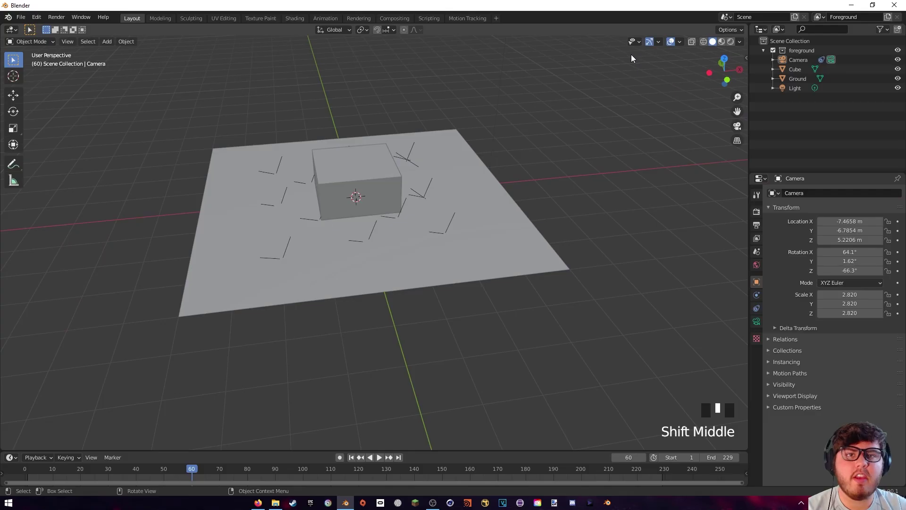
pyautogui.click(363, 150)
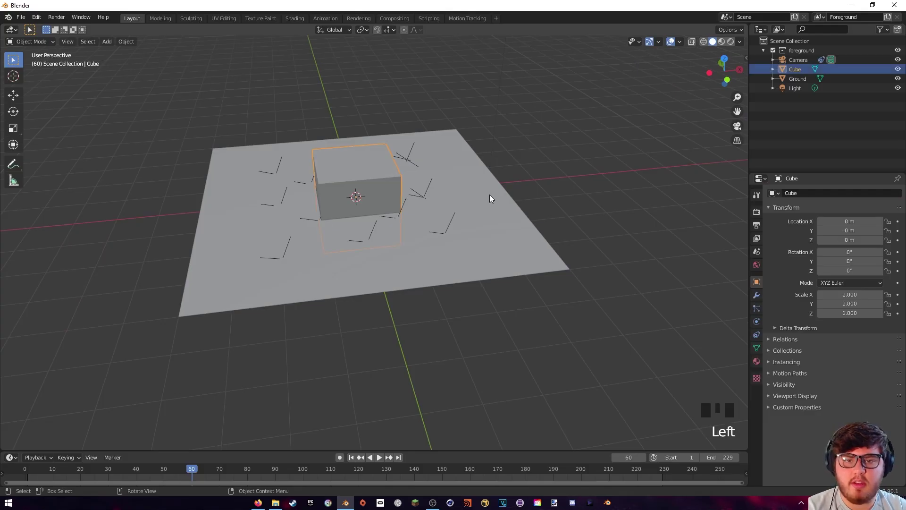
pyautogui.press('Delete')
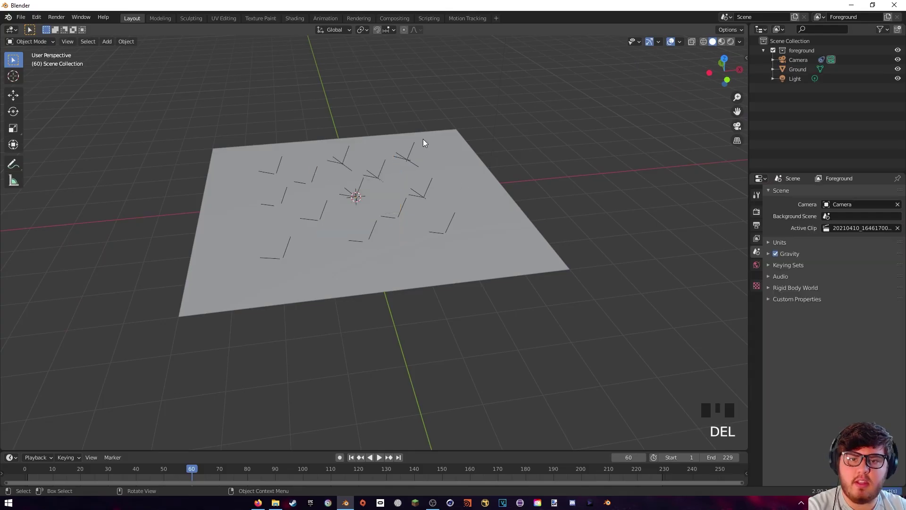
# - Import the FBX character Fist Fight A.fbx from the Markers folder in Blender Tutorials
pyautogui.click(21, 17)
pyautogui.moveTo(57, 145)
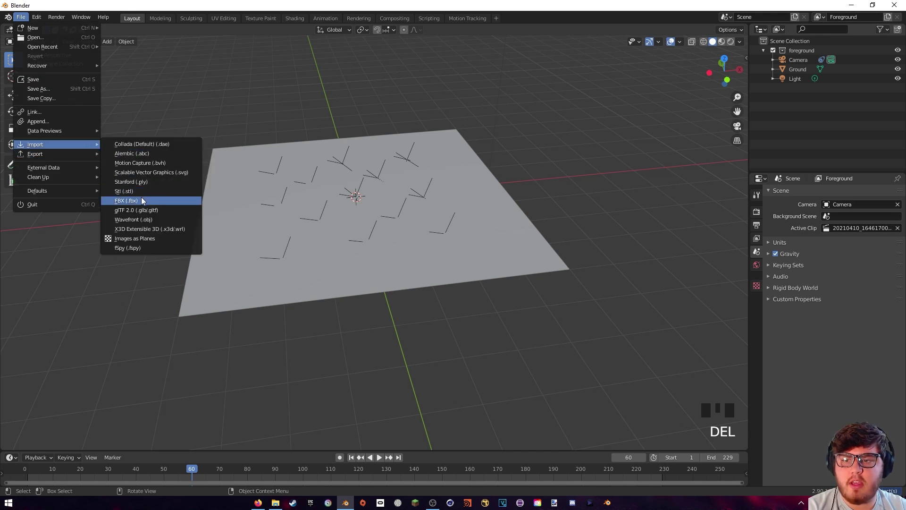
pyautogui.click(138, 200)
pyautogui.doubleClick(370, 146)
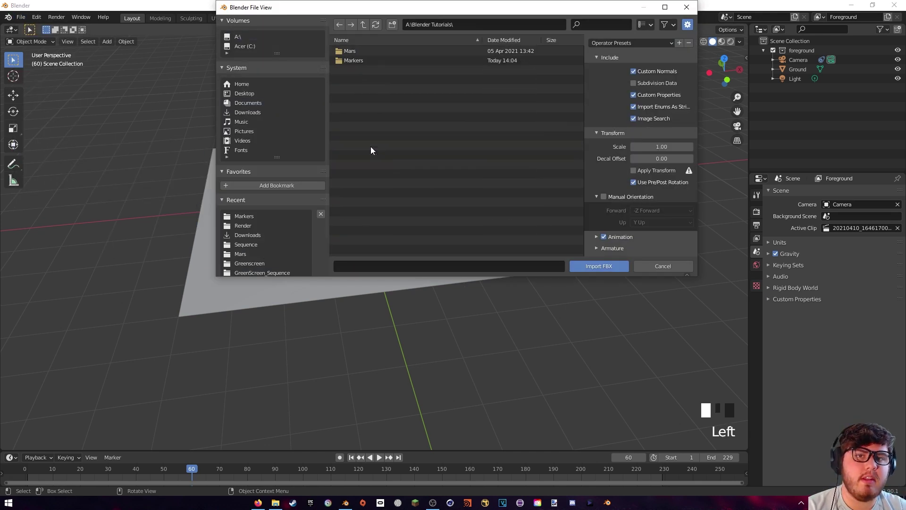
pyautogui.doubleClick(358, 61)
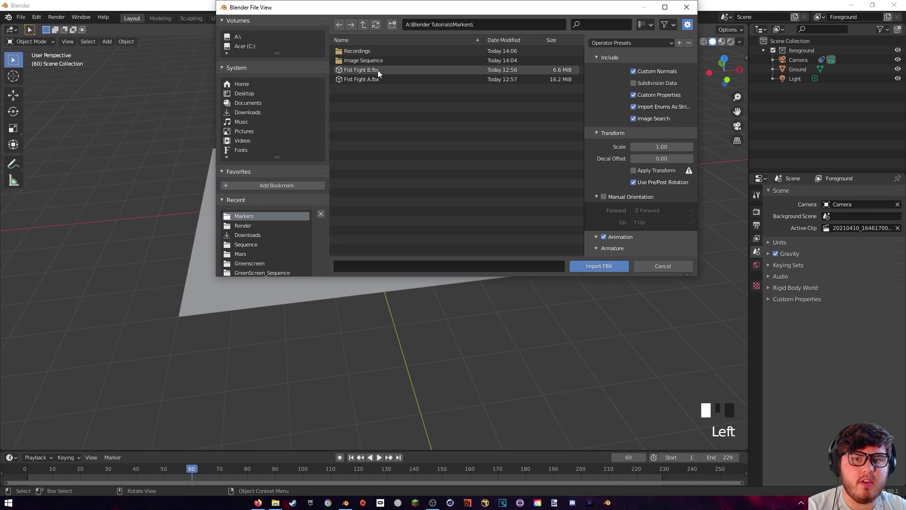
pyautogui.click(364, 79)
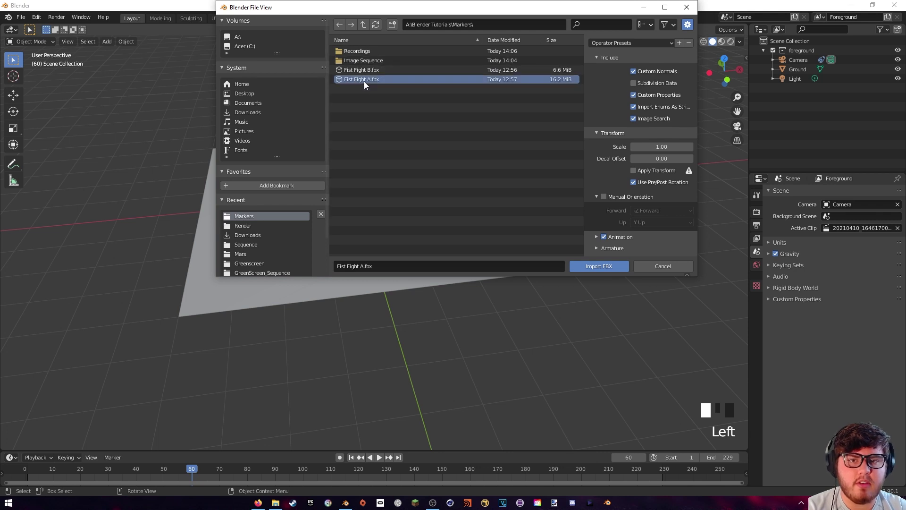
pyautogui.click(615, 264)
# - Import the second FBX character, Fist Fight B.fbx, from the Markers folder
pyautogui.click(20, 17)
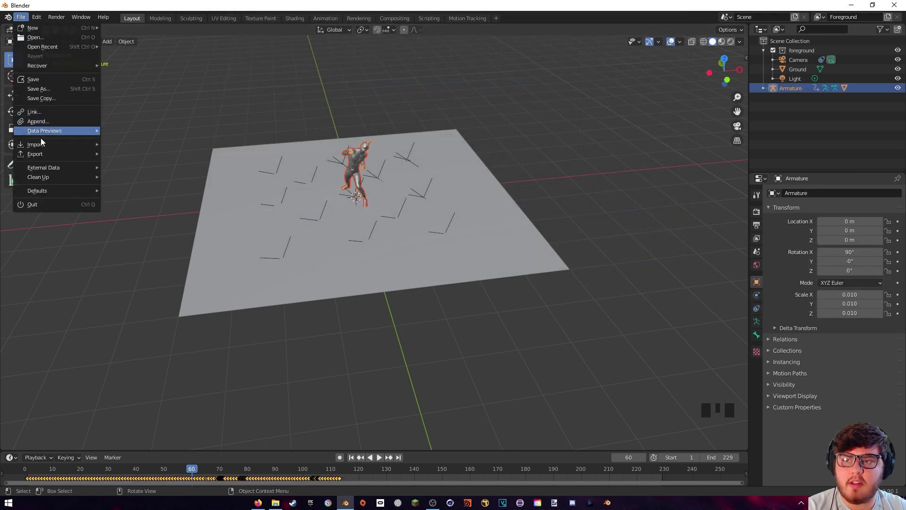
pyautogui.moveTo(41, 143)
pyautogui.click(134, 201)
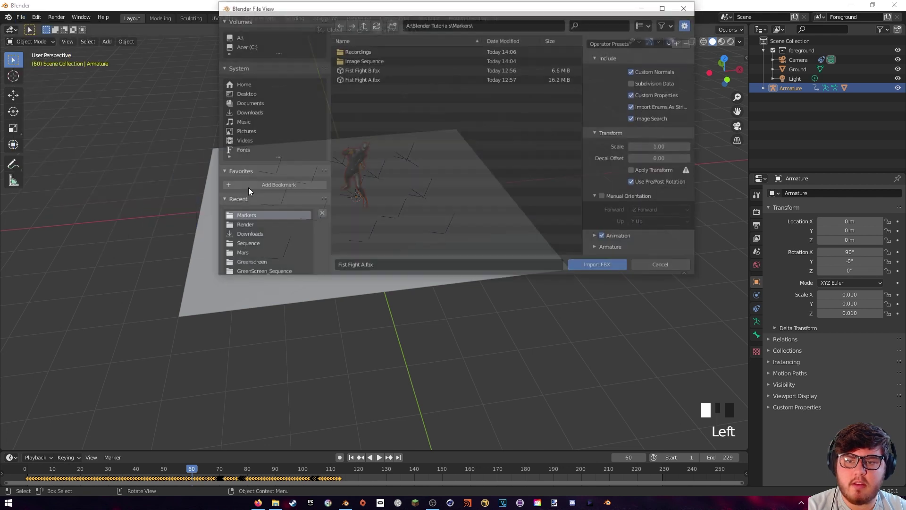
pyautogui.click(362, 70)
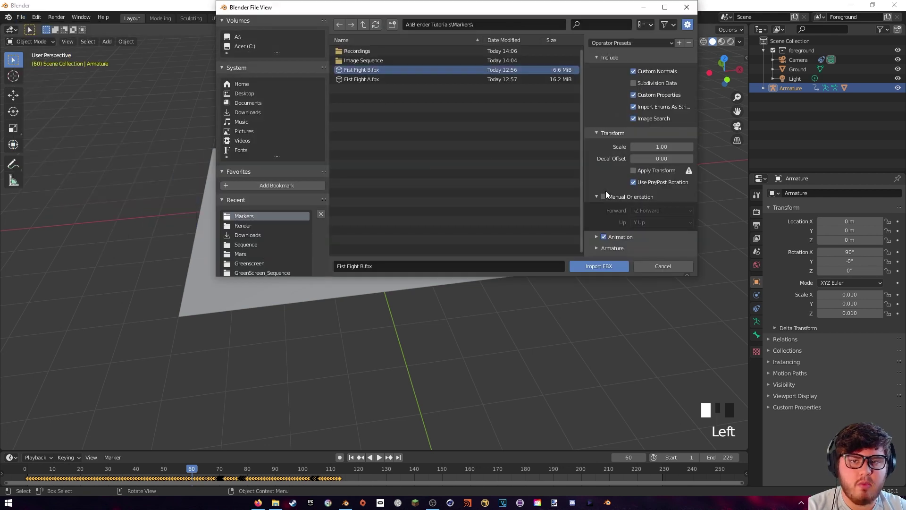
pyautogui.click(609, 265)
# - Inspect both imported fighters through the tracked camera and scrub the animation to frame 88
pyautogui.moveTo(434, 202); pyautogui.dragTo(503, 222, button='middle')
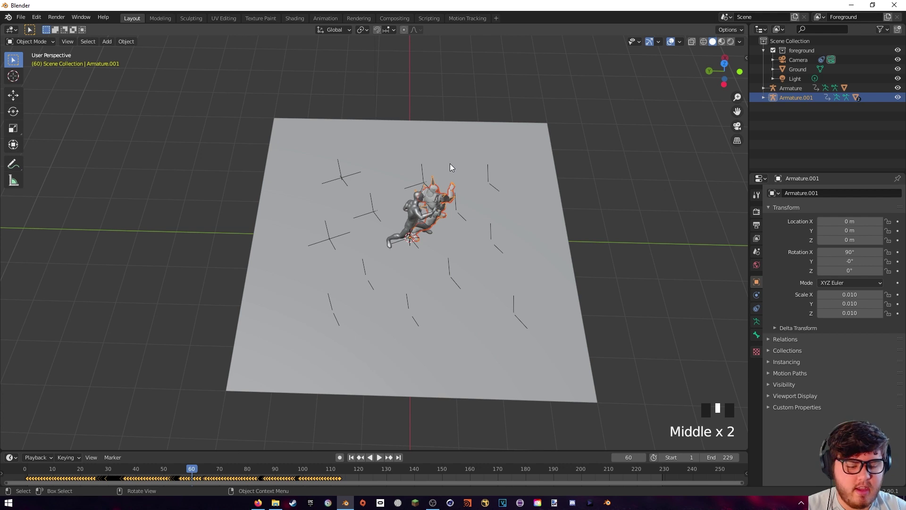
pyautogui.press('KP_0')
pyautogui.scroll(5, 447, 173)
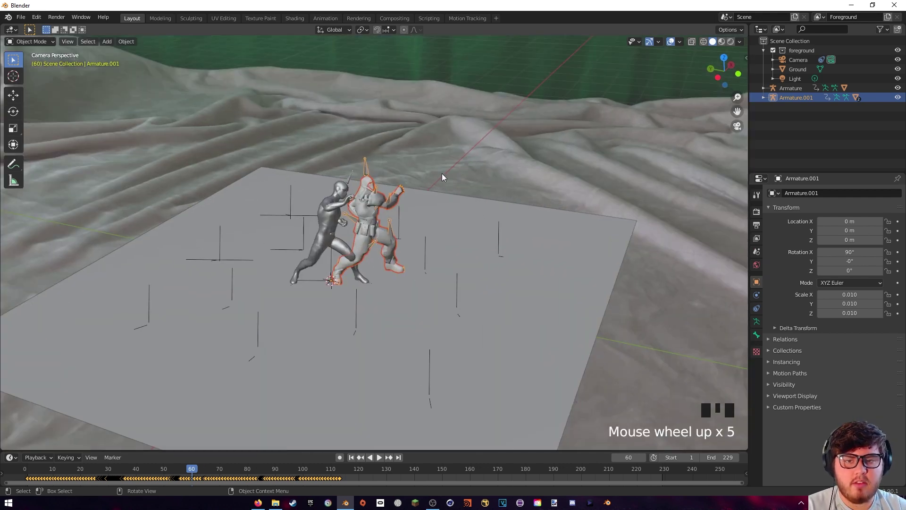
pyautogui.keyDown('shift'); pyautogui.moveTo(435, 144); pyautogui.dragTo(431, 137, button='middle'); pyautogui.keyUp('shift')
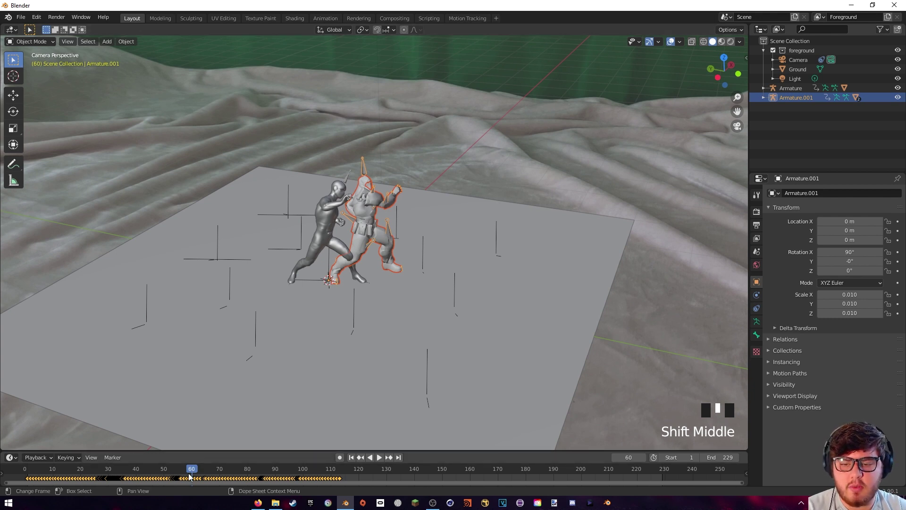
pyautogui.moveTo(191, 475); pyautogui.dragTo(270, 460)
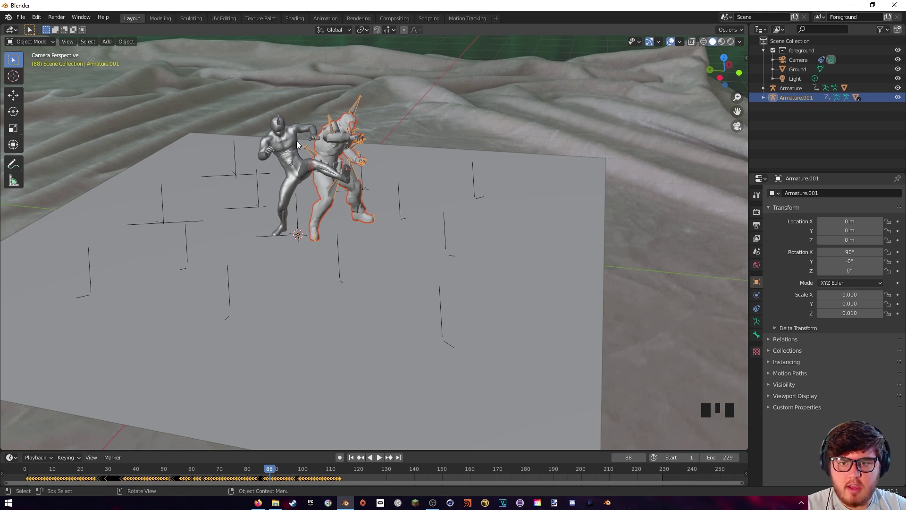
# - Select both character armatures, excluding the ground, camera and light, and scale them up to about 1.6 times
pyautogui.press('a')
pyautogui.keyDown('shift'); pyautogui.click(423, 165); pyautogui.keyUp('shift')
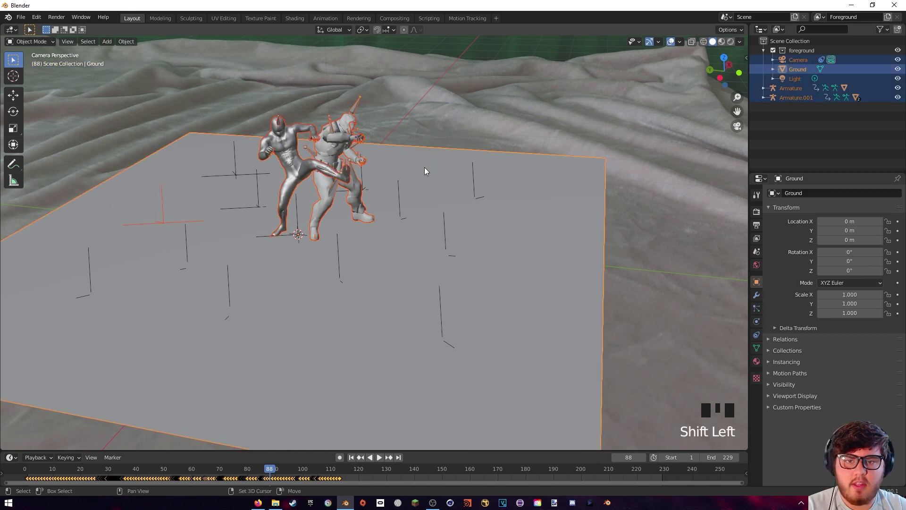
pyautogui.scroll(-7, 427, 166)
pyautogui.keyDown('shift'); pyautogui.click(417, 156); pyautogui.keyUp('shift')
pyautogui.keyDown('shift'); pyautogui.click(412, 164); pyautogui.keyUp('shift')
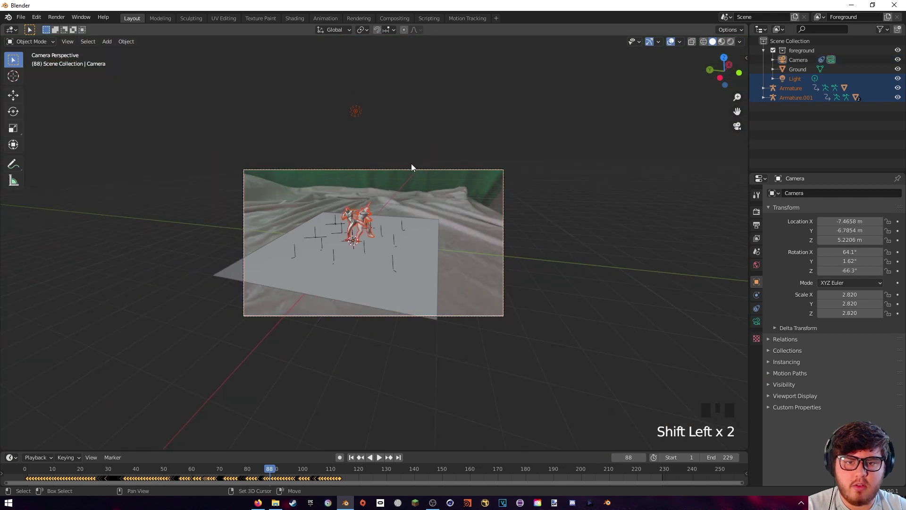
pyautogui.keyDown('shift'); pyautogui.click(356, 111); pyautogui.keyUp('shift')
pyautogui.keyDown('shift'); pyautogui.click(354, 112); pyautogui.keyUp('shift')
pyautogui.scroll(9, 390, 158)
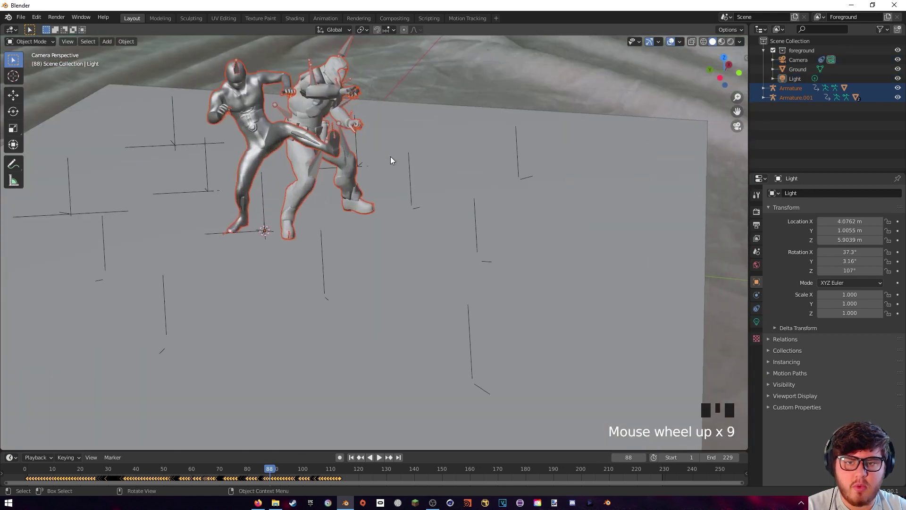
pyautogui.keyDown('shift'); pyautogui.moveTo(390, 156); pyautogui.dragTo(413, 200, button='middle'); pyautogui.keyUp('shift')
pyautogui.scroll(-3, 404, 176)
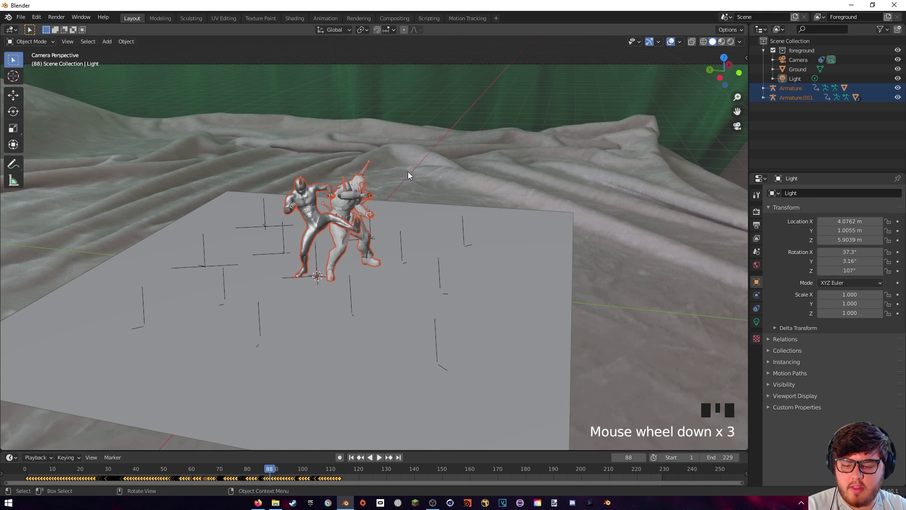
pyautogui.press('s')
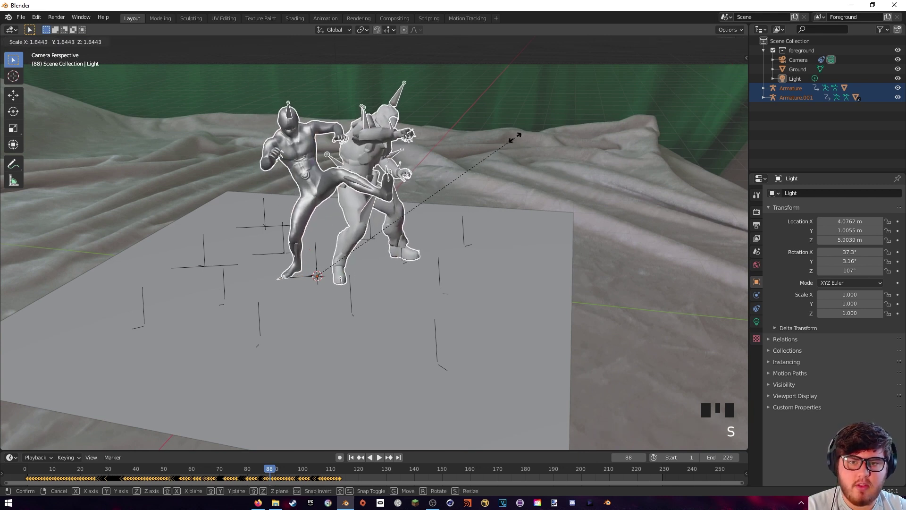
pyautogui.click(510, 138)
pyautogui.keyDown('shift'); pyautogui.moveTo(450, 156); pyautogui.dragTo(450, 201, button='middle'); pyautogui.keyUp('shift')
# - Rotate the armoured vanguard character with its armature 180° around the global Z axis at frame 87
pyautogui.click(381, 240)
pyautogui.press('KP_0')
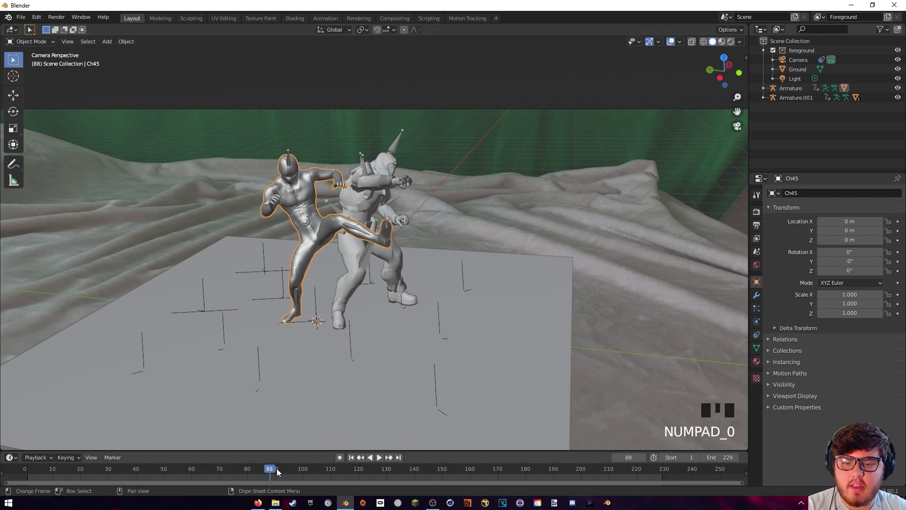
pyautogui.moveTo(268, 470)
pyautogui.mouseDown()
pyautogui.moveTo(225, 474)
pyautogui.moveTo(285, 472)
pyautogui.moveTo(259, 474)
pyautogui.moveTo(267, 474)
pyautogui.mouseUp()
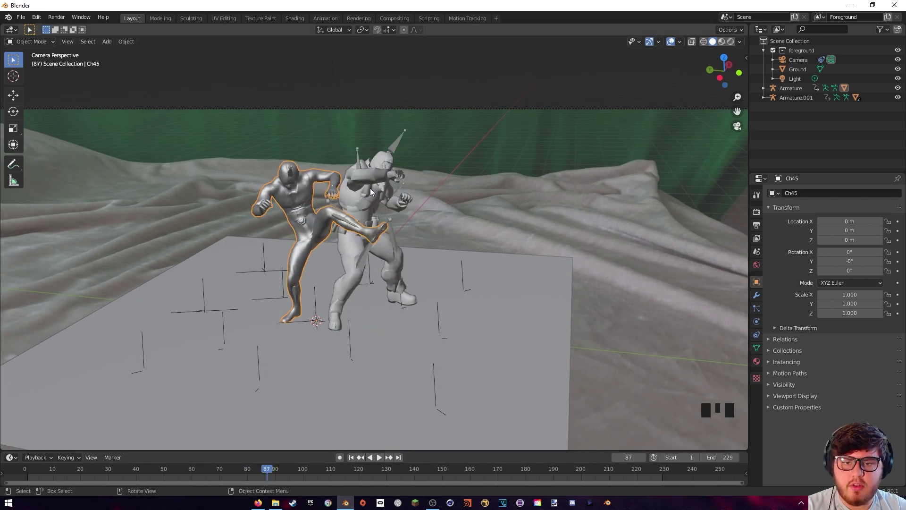
pyautogui.click(359, 157)
pyautogui.keyDown('shift'); pyautogui.click(383, 166); pyautogui.keyUp('shift')
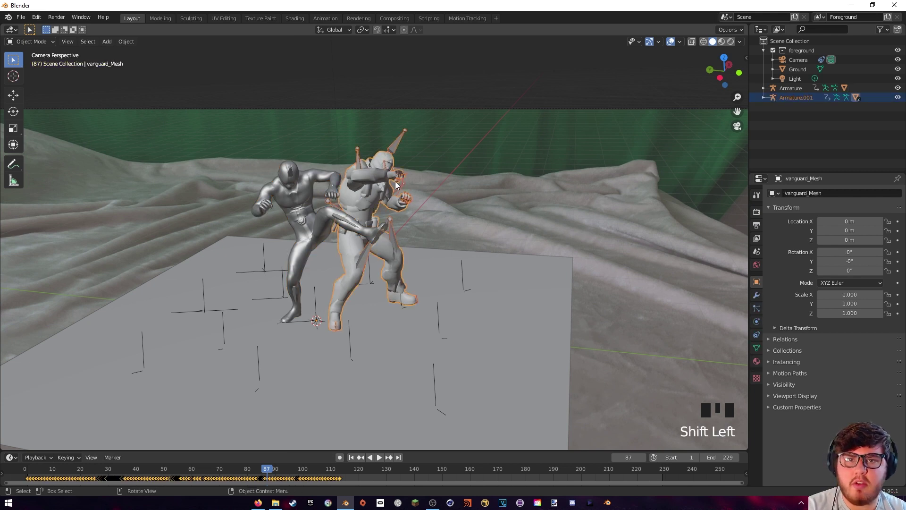
pyautogui.press('r')
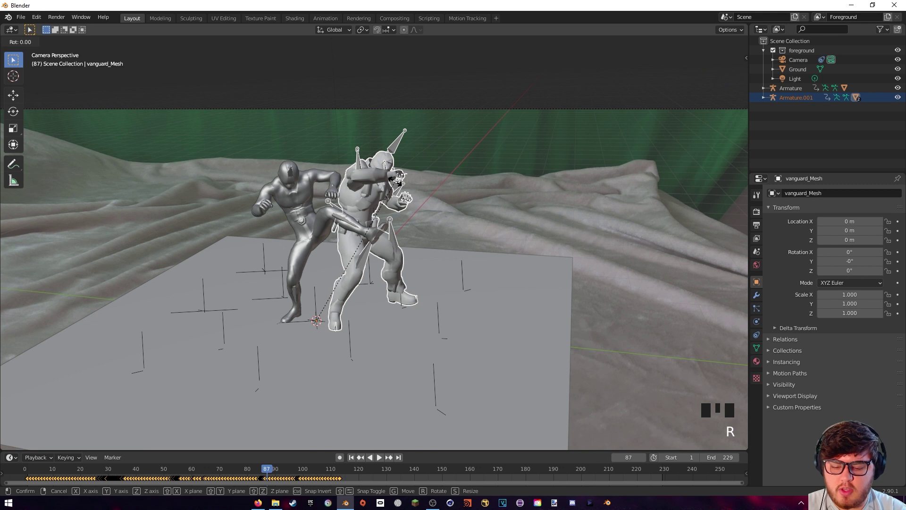
pyautogui.write('z')
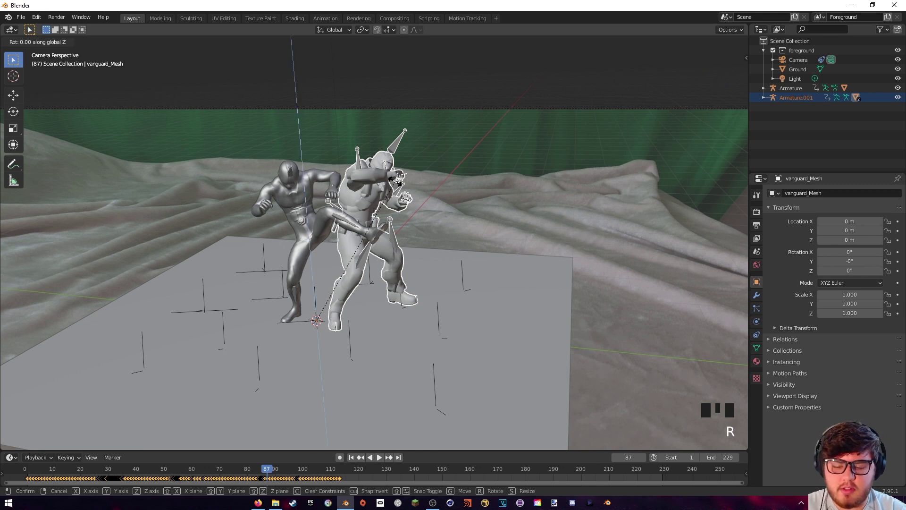
pyautogui.write('180')
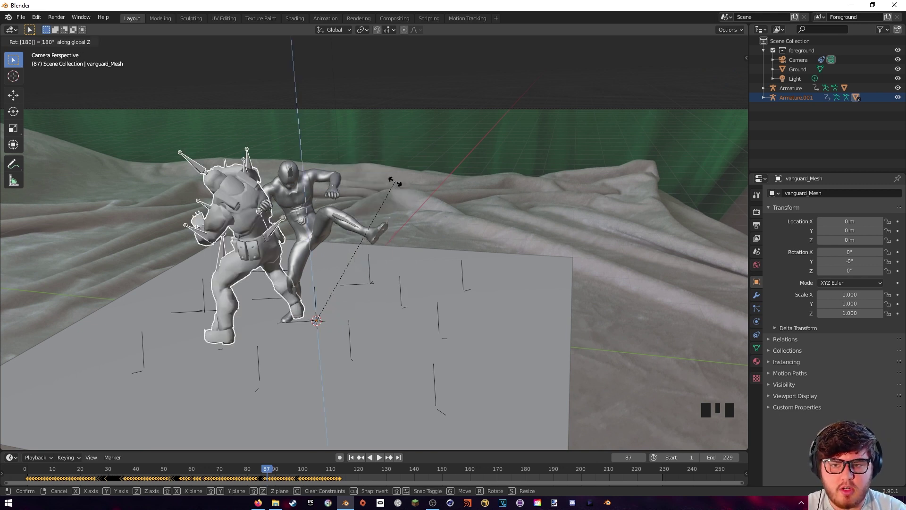
pyautogui.press('Return')
# - Move the vanguard character about 2.24 m along the ground plane, with height locked, to face the kicking fighter
pyautogui.moveTo(344, 191); pyautogui.dragTo(362, 217, button='middle')
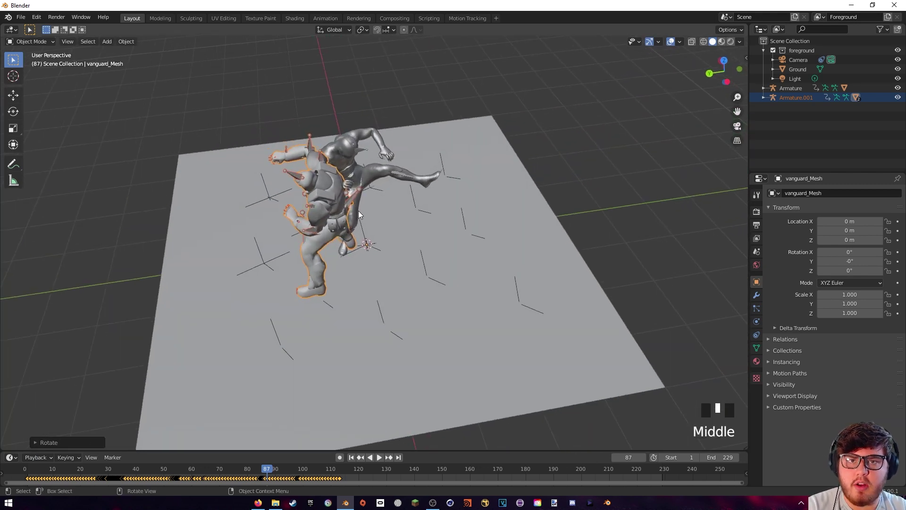
pyautogui.press('g')
pyautogui.hotkey('shift', 'z')
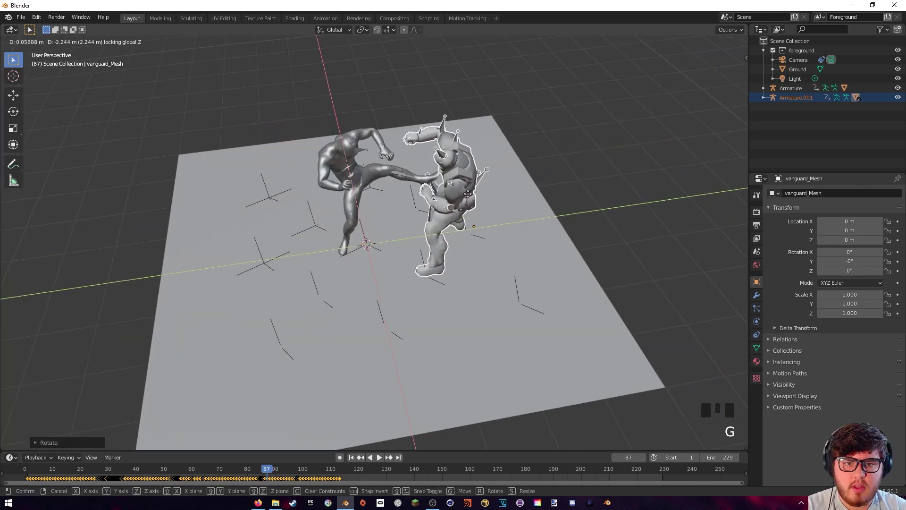
pyautogui.click(462, 192)
# - At frame 73, move the vanguard character about 0.29 m along the ground plane, with height locked, to line up with the other fighter
pyautogui.moveTo(475, 169)
pyautogui.mouseDown(button='middle')
pyautogui.moveTo(462, 187)
pyautogui.moveTo(506, 202)
pyautogui.moveTo(477, 157)
pyautogui.mouseUp(button='middle')
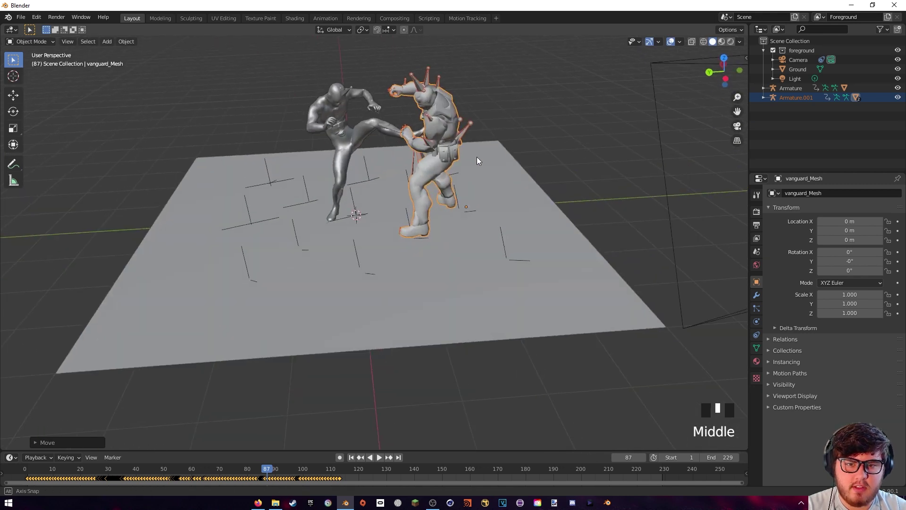
pyautogui.moveTo(272, 468); pyautogui.dragTo(229, 477)
pyautogui.moveTo(359, 283); pyautogui.dragTo(489, 265, button='middle')
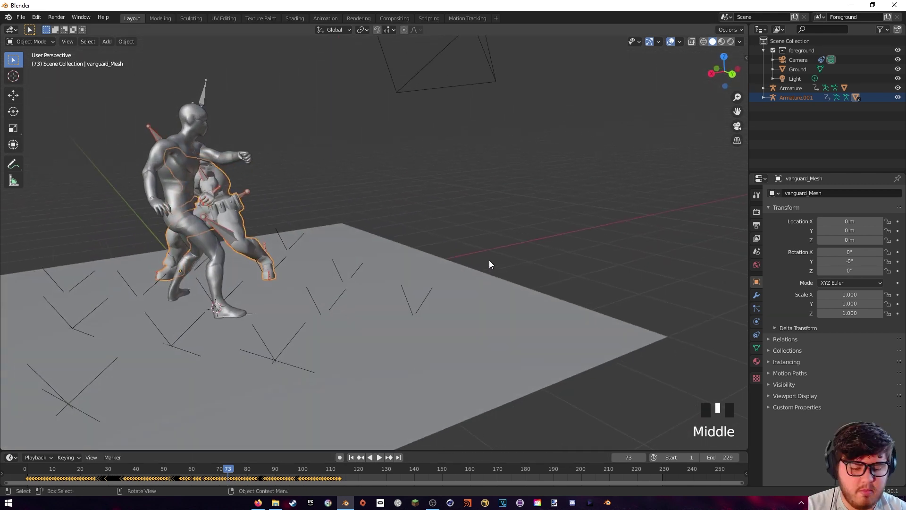
pyautogui.press('KP_Decimal')
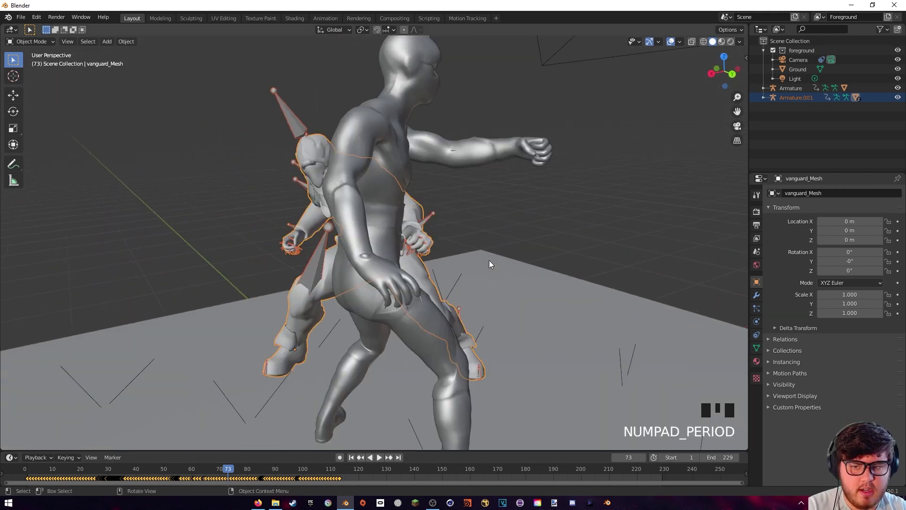
pyautogui.moveTo(489, 260); pyautogui.dragTo(311, 247, button='middle')
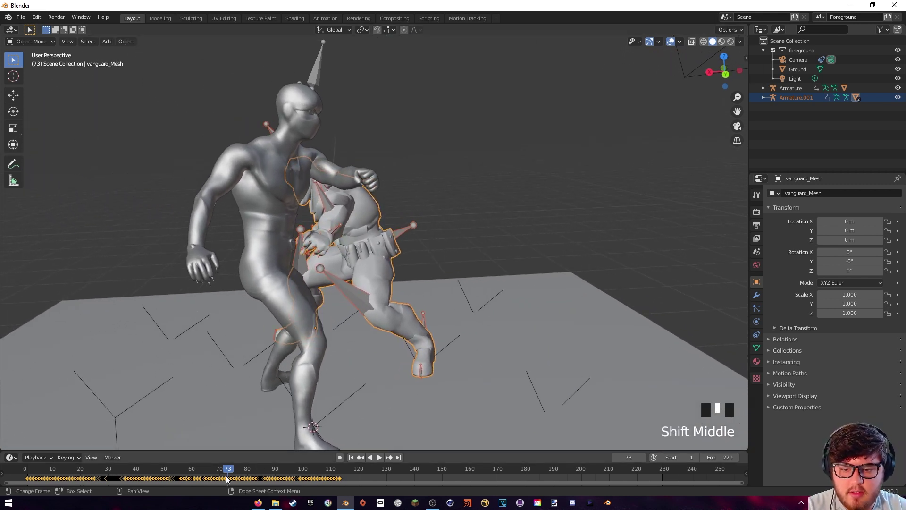
pyautogui.moveTo(228, 471)
pyautogui.mouseDown()
pyautogui.moveTo(213, 471)
pyautogui.moveTo(223, 471)
pyautogui.mouseUp()
pyautogui.moveTo(232, 472); pyautogui.dragTo(228, 472)
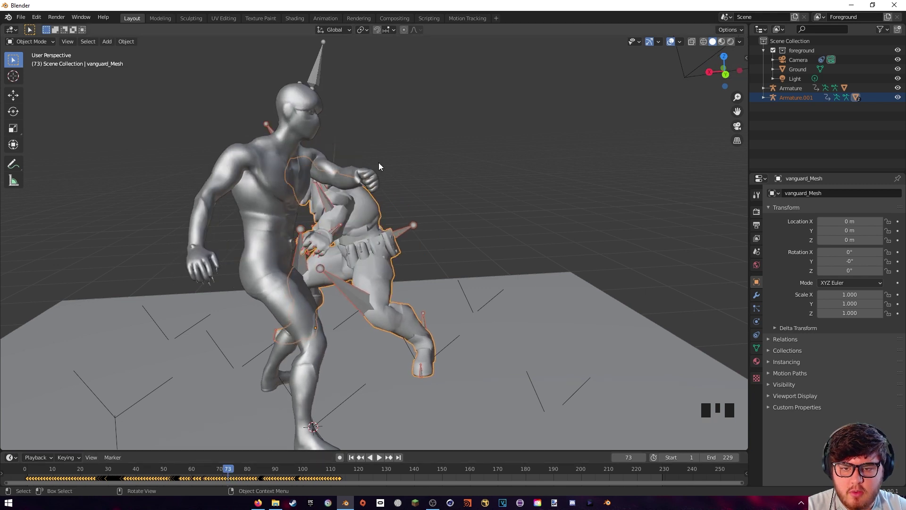
pyautogui.press('g')
pyautogui.hotkey('shift', 'z')
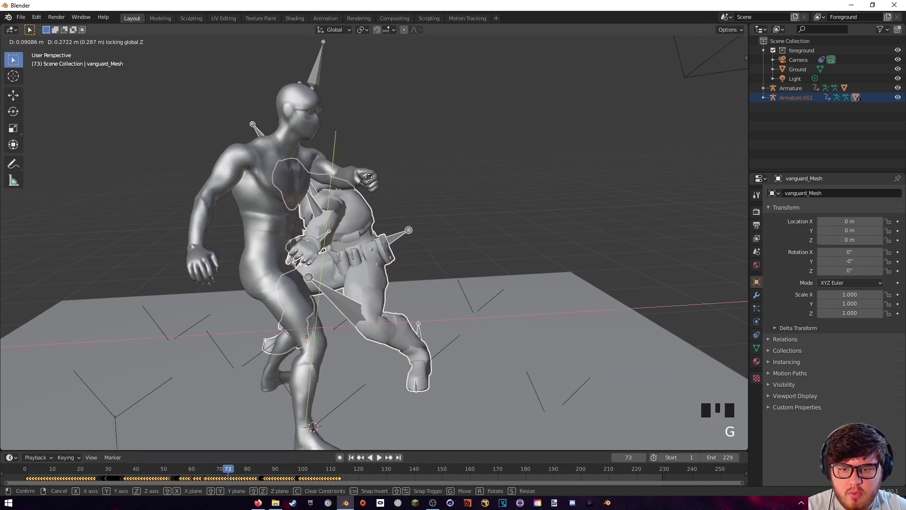
pyautogui.click(368, 176)
# - Play back the fight animation up to frame 99 and examine both fighters' contact and spacing from several angles
pyautogui.moveTo(368, 176); pyautogui.dragTo(339, 211, button='middle')
pyautogui.scroll(-2, 339, 211)
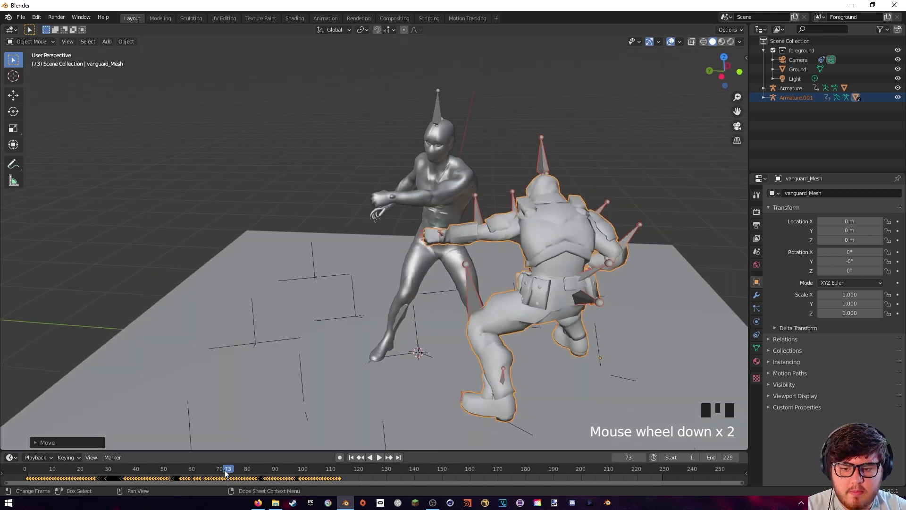
pyautogui.moveTo(226, 473); pyautogui.dragTo(147, 468)
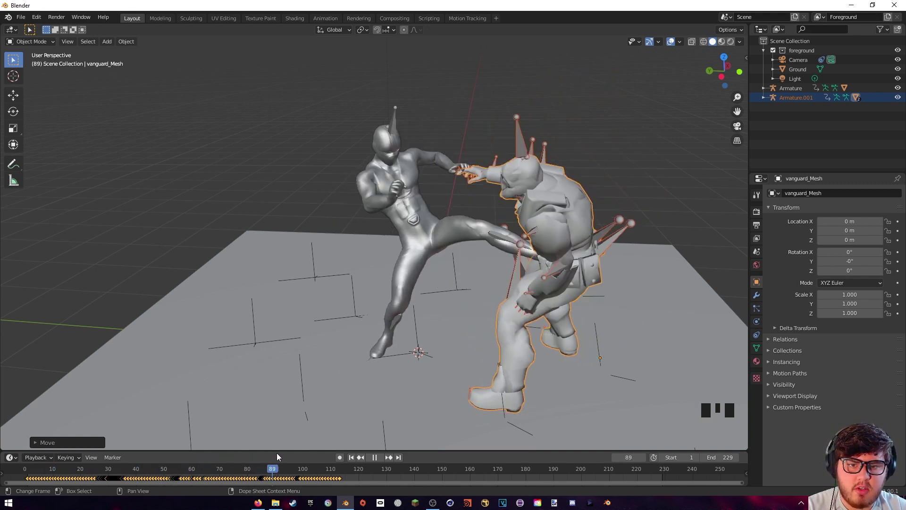
pyautogui.press('space')
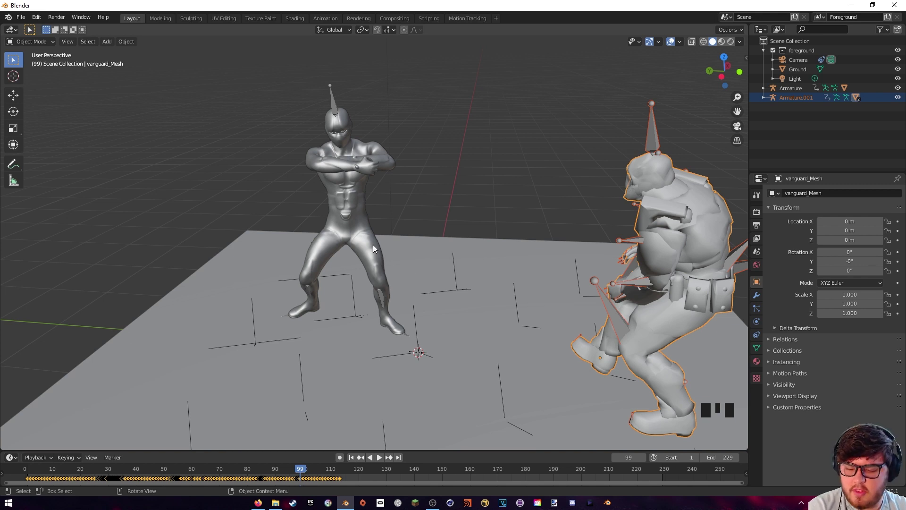
pyautogui.moveTo(373, 244); pyautogui.dragTo(415, 225, button='middle')
pyautogui.scroll(-2, 443, 189)
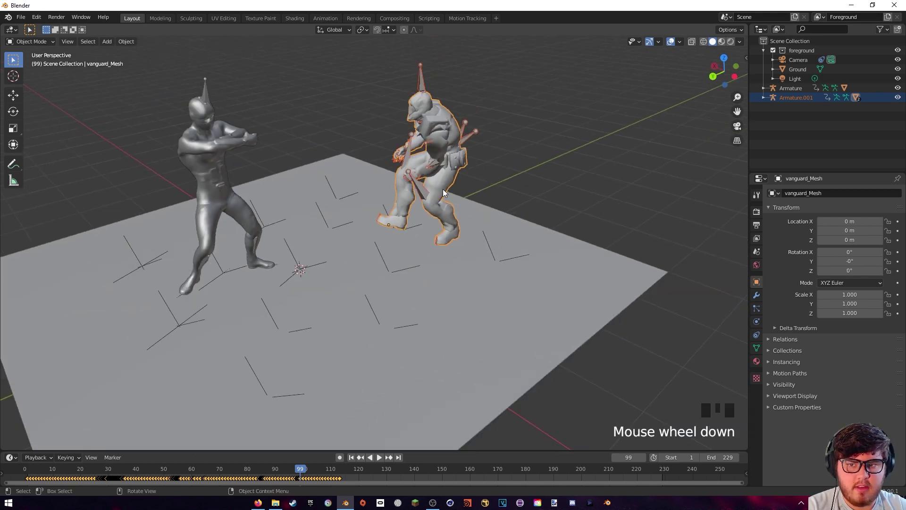
pyautogui.scroll(-1, 443, 191)
# - Through the tracked camera, select both fighters with their armatures and rotate them together 90° around the global Z axis
pyautogui.press('KP_0')
pyautogui.scroll(2, 432, 201)
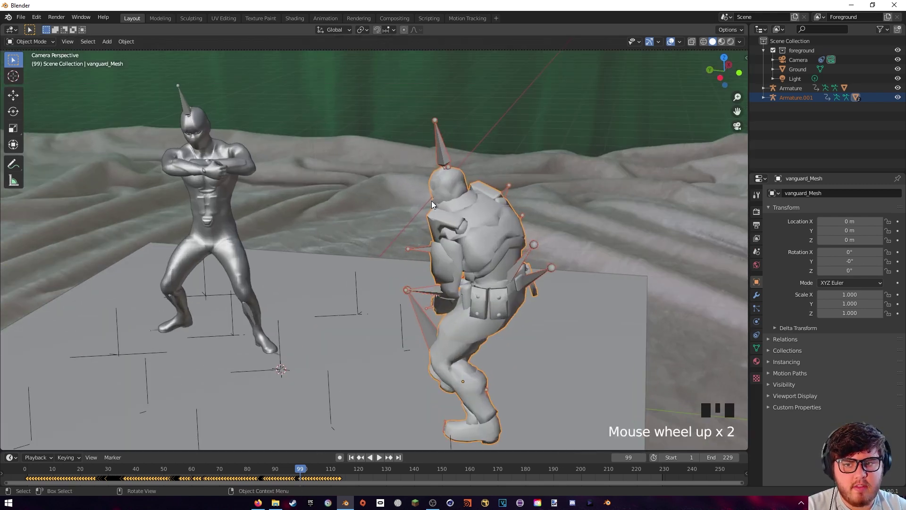
pyautogui.keyDown('shift'); pyautogui.moveTo(390, 234); pyautogui.dragTo(401, 208, button='middle'); pyautogui.keyUp('shift')
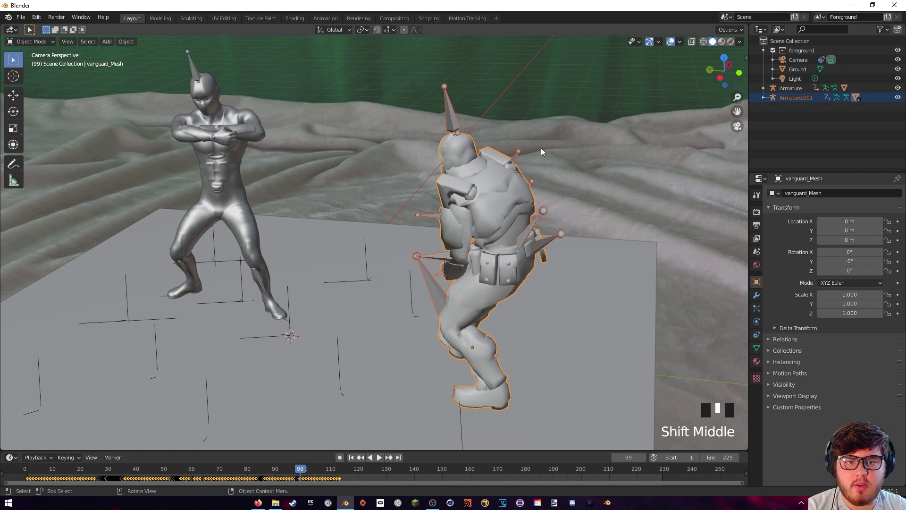
pyautogui.keyDown('shift'); pyautogui.click(225, 129); pyautogui.keyUp('shift')
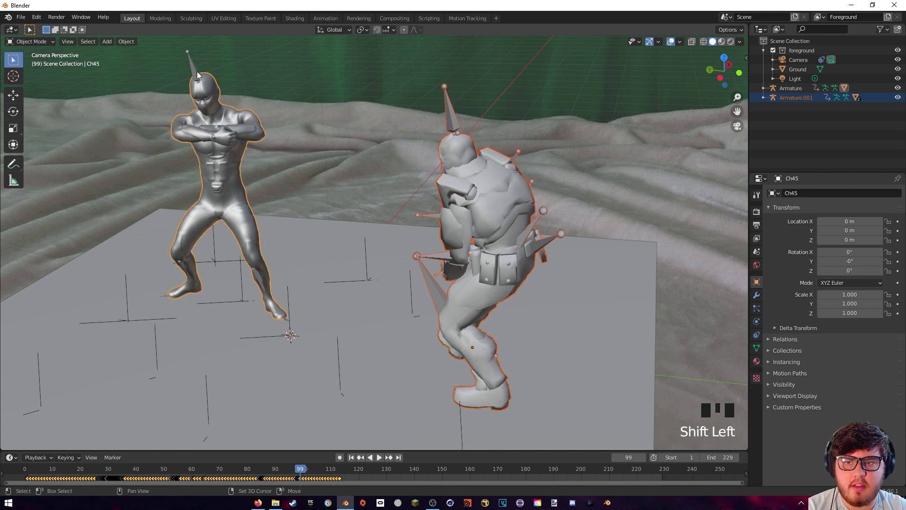
pyautogui.keyDown('shift'); pyautogui.click(197, 72); pyautogui.keyUp('shift')
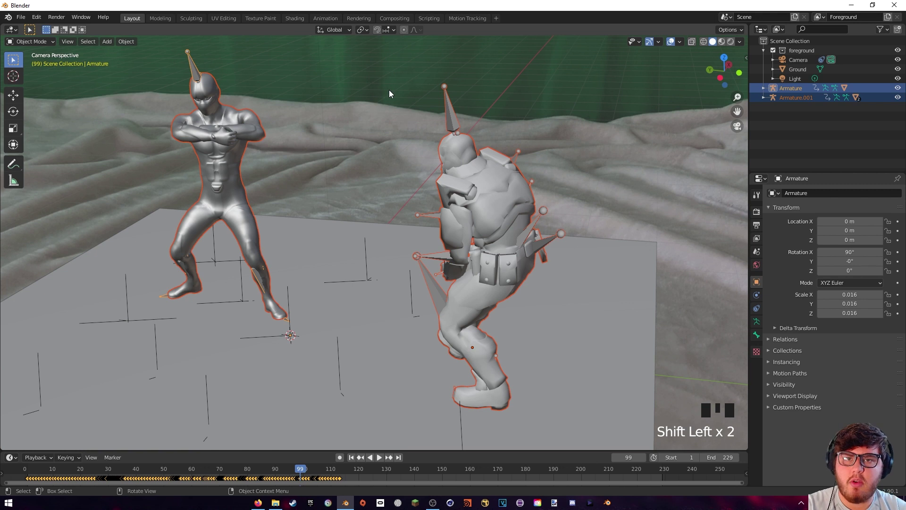
pyautogui.press('r')
pyautogui.write('z')
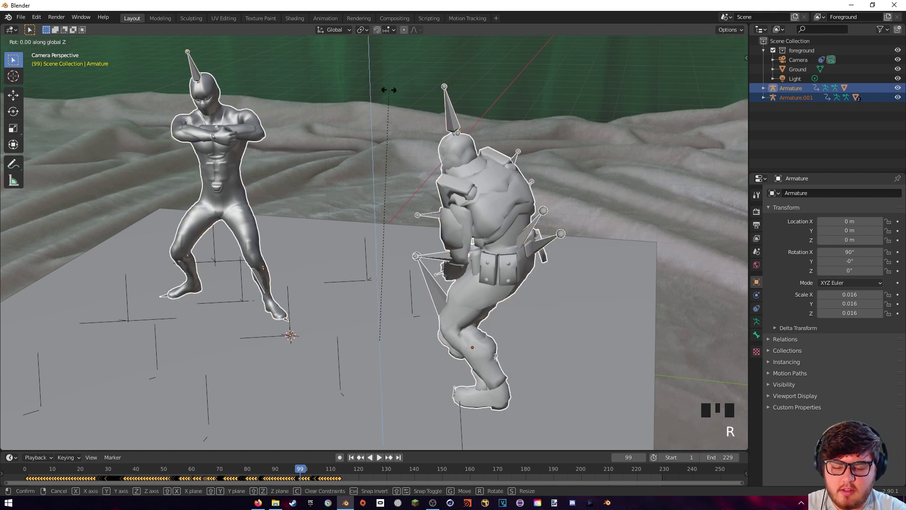
pyautogui.write('90')
pyautogui.press('Return')
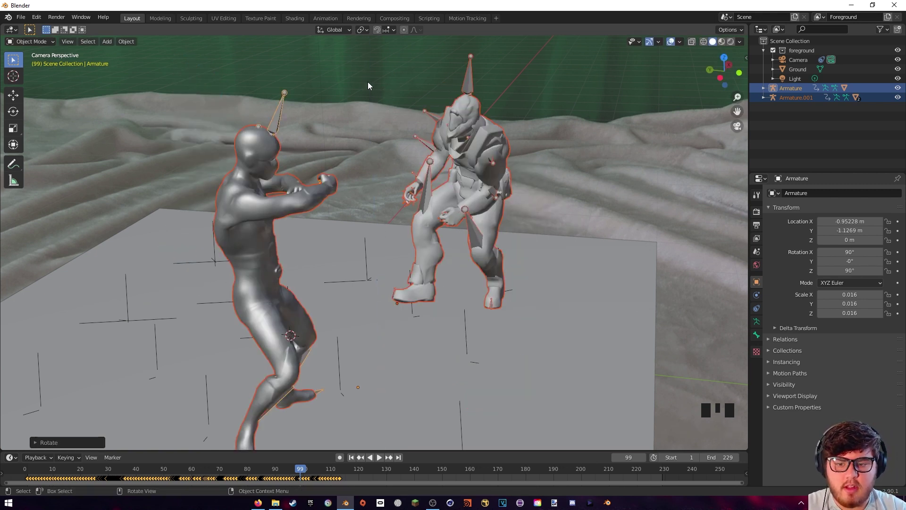
# - Go to frame 167 and switch the tracked camera view to rendered shading
pyautogui.moveTo(178, 476); pyautogui.dragTo(489, 264)
pyautogui.keyDown('shift'); pyautogui.moveTo(509, 245); pyautogui.dragTo(501, 212, button='middle'); pyautogui.keyUp('shift')
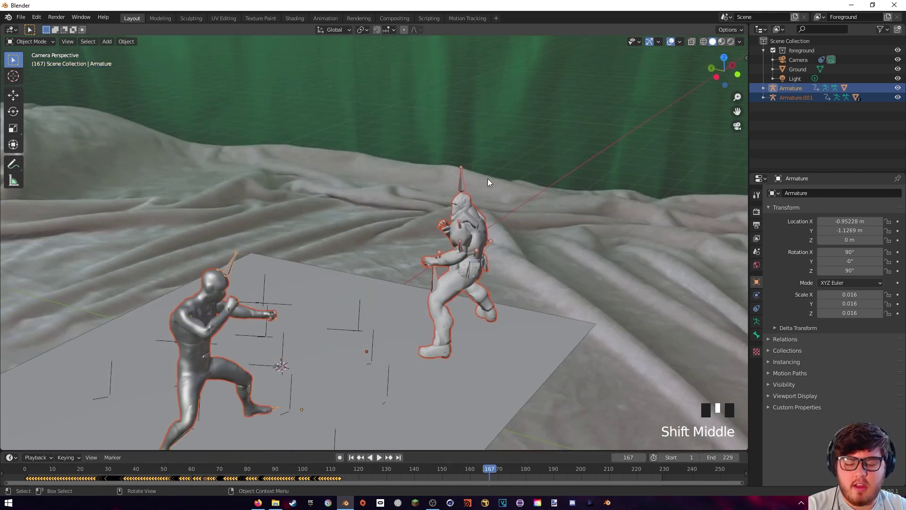
pyautogui.press('z')
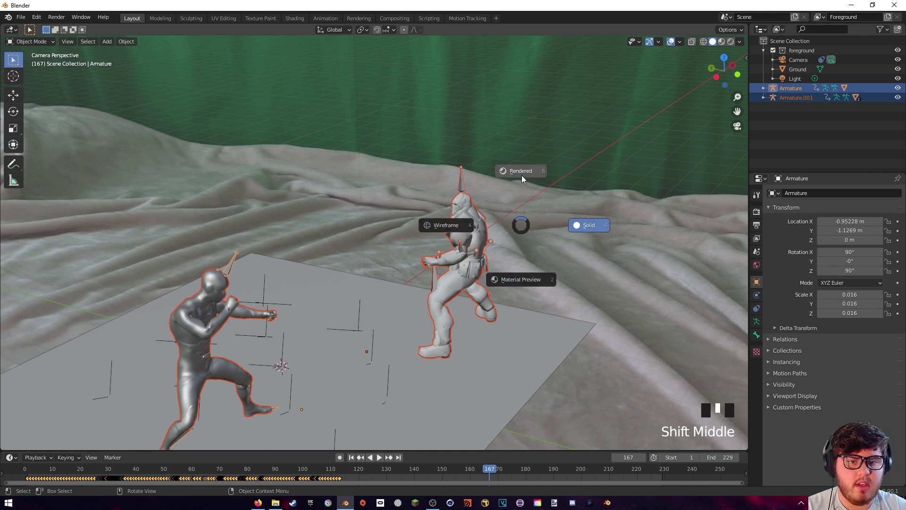
pyautogui.click(523, 176)
pyautogui.keyDown('shift'); pyautogui.moveTo(515, 138); pyautogui.dragTo(517, 114, button='middle'); pyautogui.keyUp('shift')
pyautogui.keyDown('shift'); pyautogui.moveTo(611, 230); pyautogui.dragTo(619, 187, button='middle'); pyautogui.keyUp('shift')
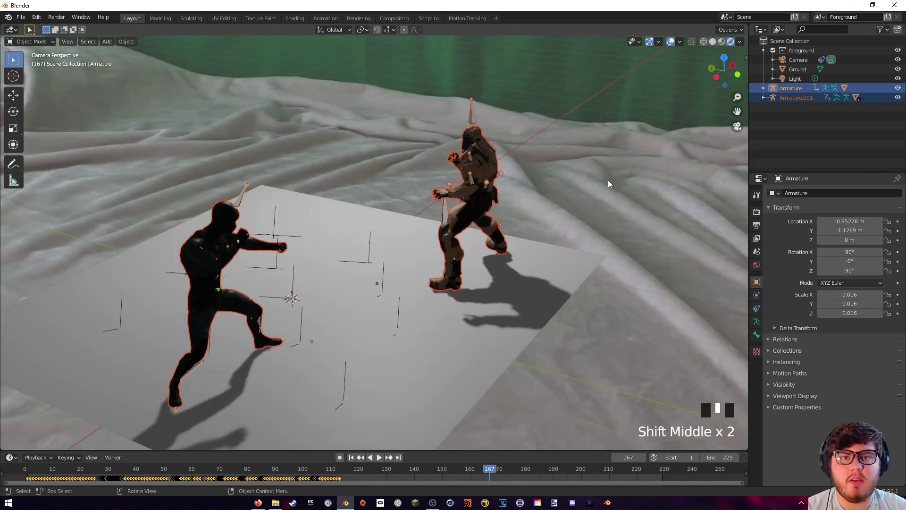
# - Set the render engine to Cycles with GPU Compute as the device and enable adaptive sampling
pyautogui.click(756, 212)
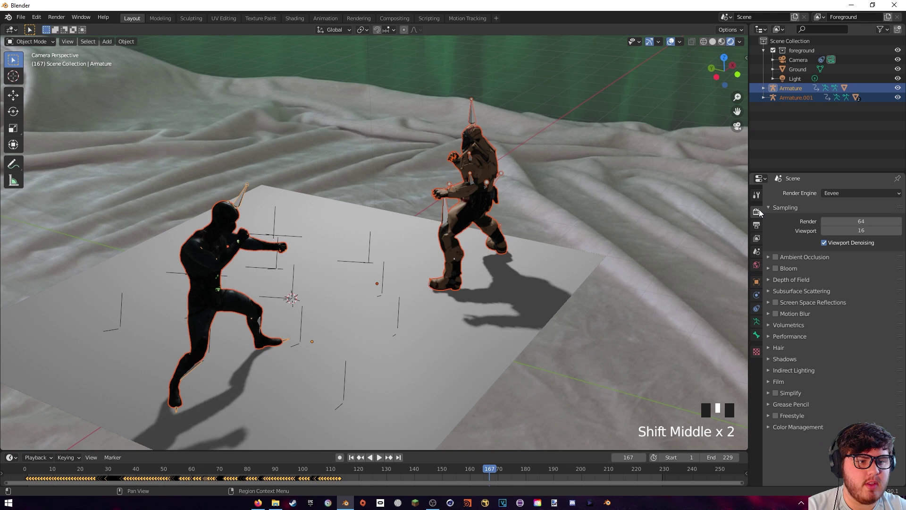
pyautogui.click(841, 192)
pyautogui.click(837, 216)
pyautogui.click(839, 216)
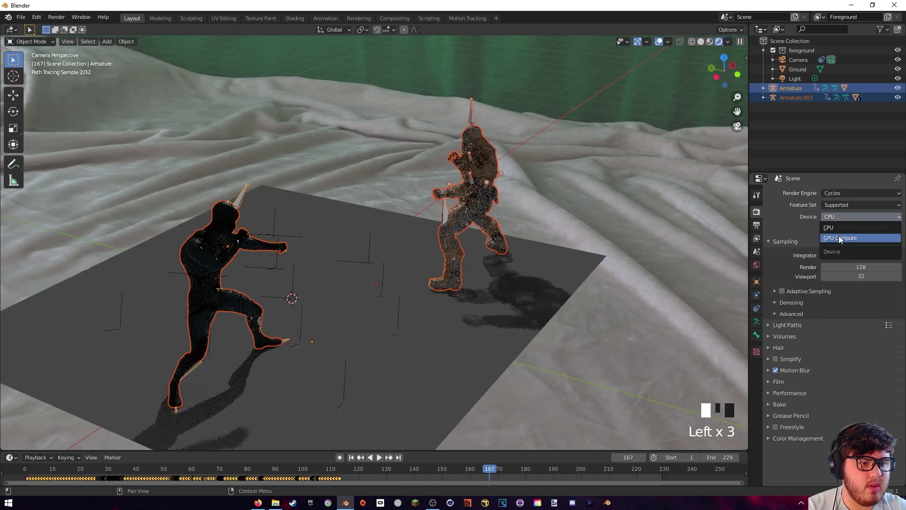
pyautogui.click(841, 237)
pyautogui.click(782, 268)
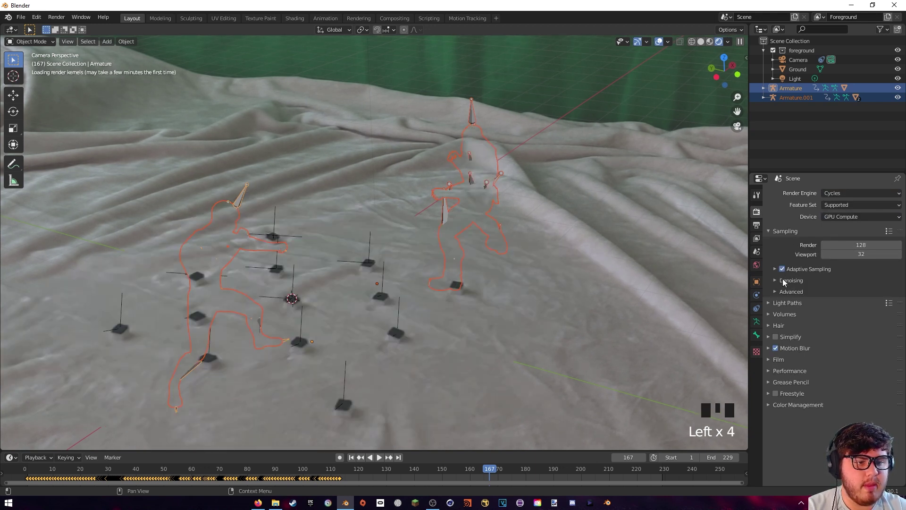
# - Set all light path max bounces to 3 and disable reflective and refractive caustics
pyautogui.click(785, 304)
pyautogui.click(839, 328)
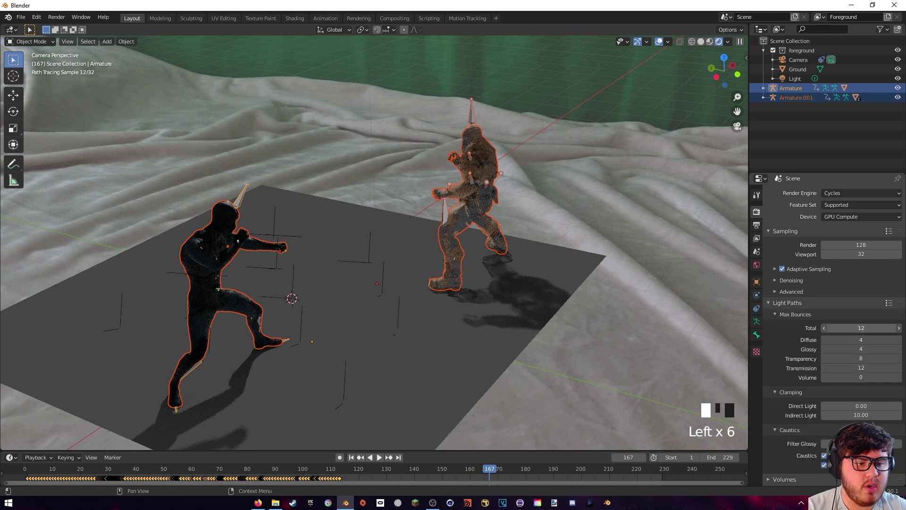
pyautogui.moveTo(839, 328); pyautogui.dragTo(843, 329)
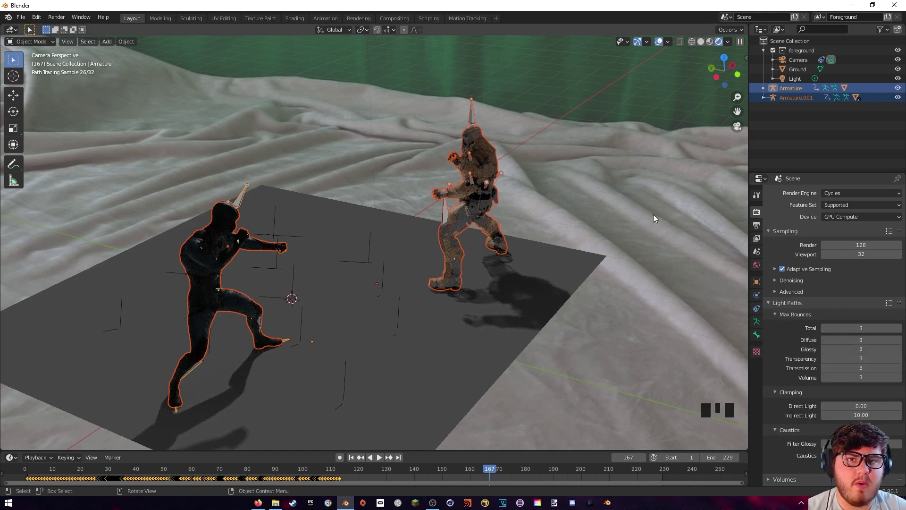
pyautogui.scroll(-5, 766, 307)
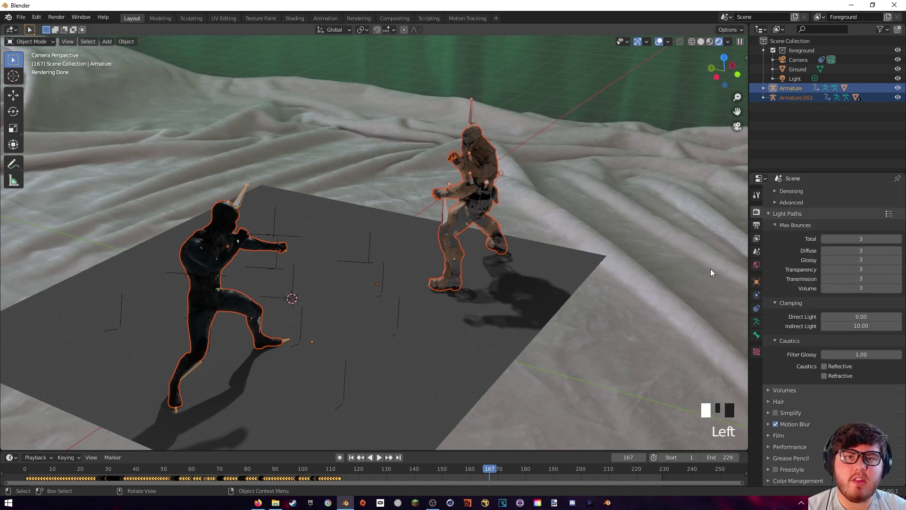
# - Enable the transparent film background in the render settings and collapse the Film settings
pyautogui.click(776, 436)
pyautogui.scroll(-3, 804, 438)
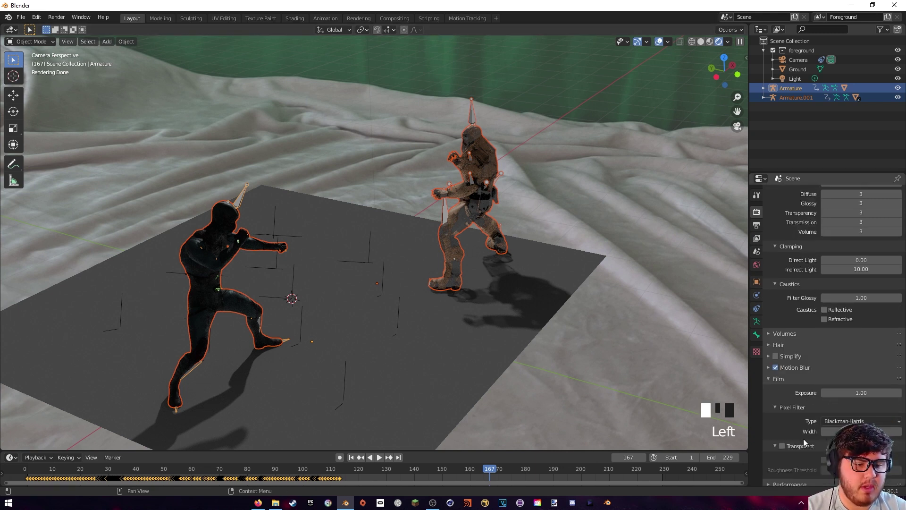
pyautogui.click(785, 442)
pyautogui.click(769, 379)
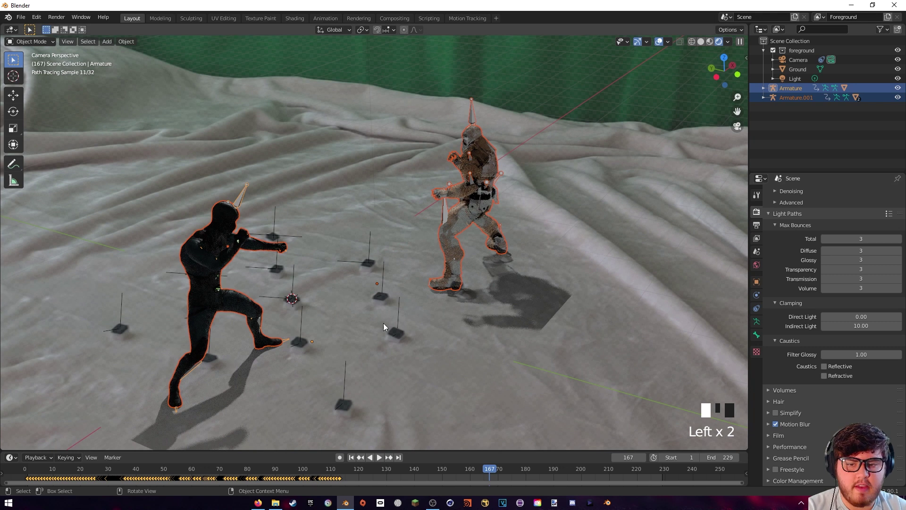
# - Scale up the ground plane so it catches the fighters' full shadows
pyautogui.click(371, 374)
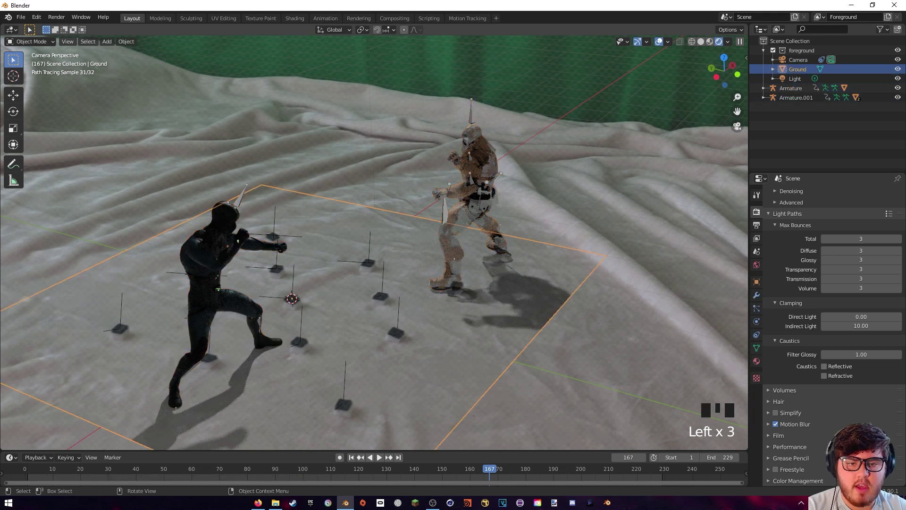
pyautogui.press('s')
pyautogui.click(540, 158)
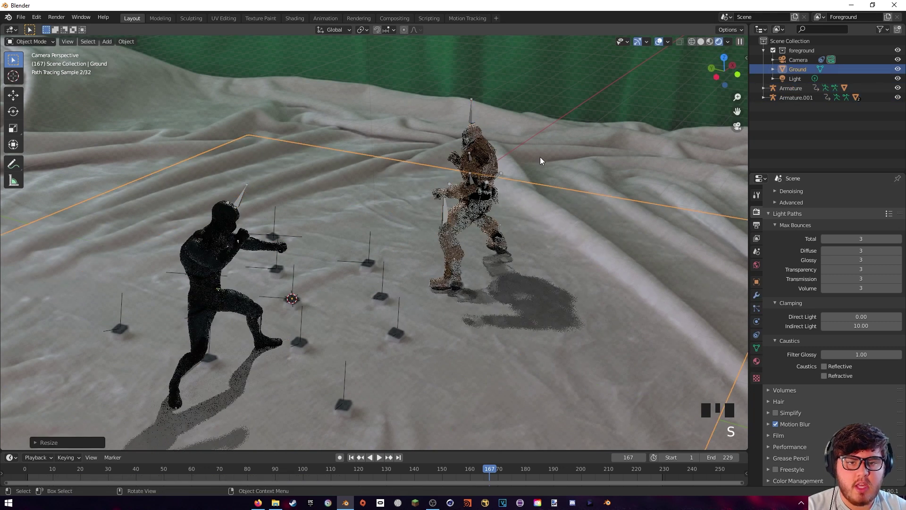
# - In the Shading workspace, disconnect the link into the Alpha input of the vanguard's VanguardBodyMat material
pyautogui.click(488, 157)
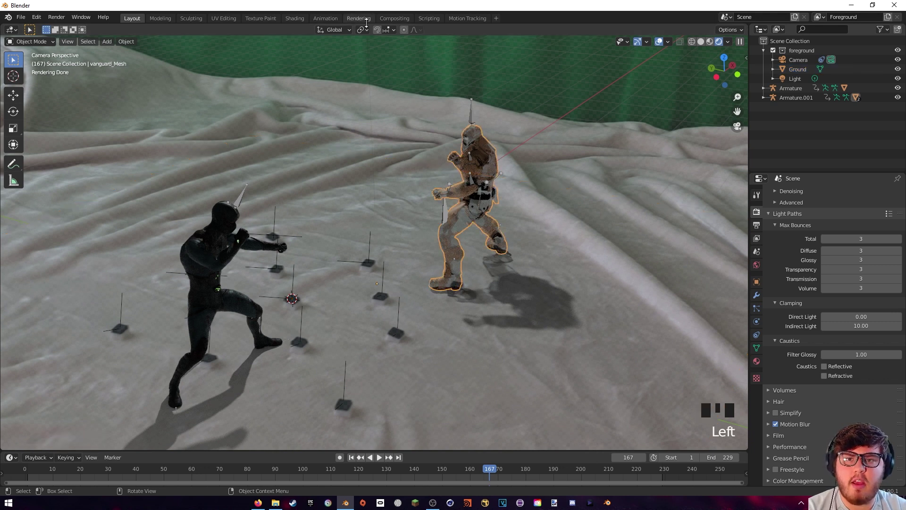
pyautogui.click(293, 18)
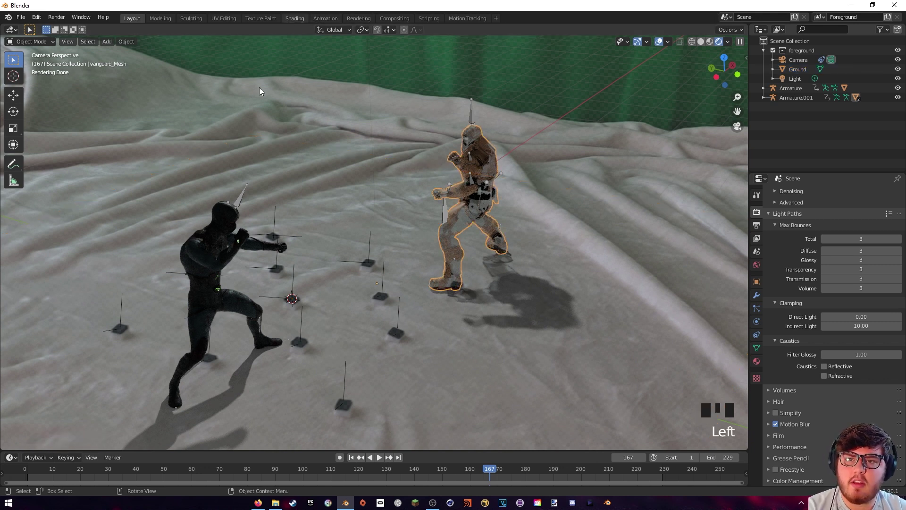
pyautogui.scroll(-2, 301, 427)
pyautogui.scroll(2, 451, 405)
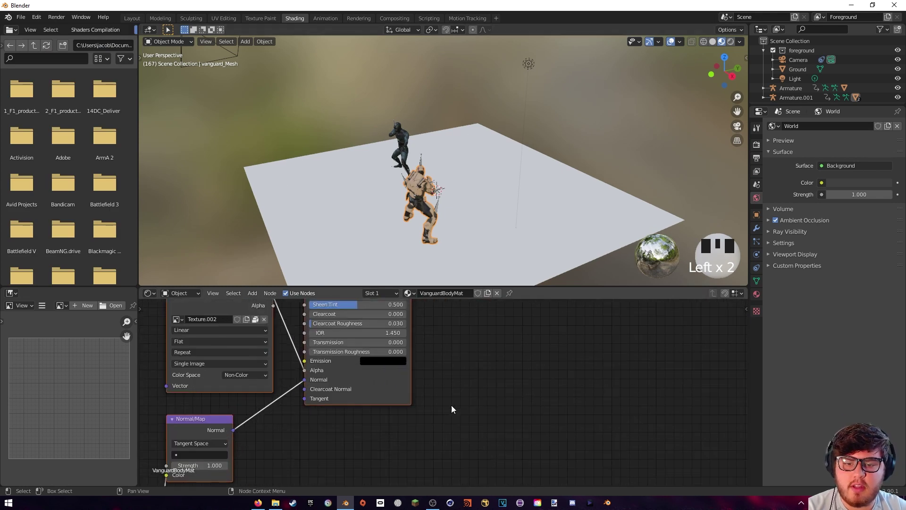
pyautogui.moveTo(305, 369); pyautogui.dragTo(279, 356)
pyautogui.keyDown('shift'); pyautogui.moveTo(279, 356); pyautogui.dragTo(314, 386, button='middle'); pyautogui.keyUp('shift')
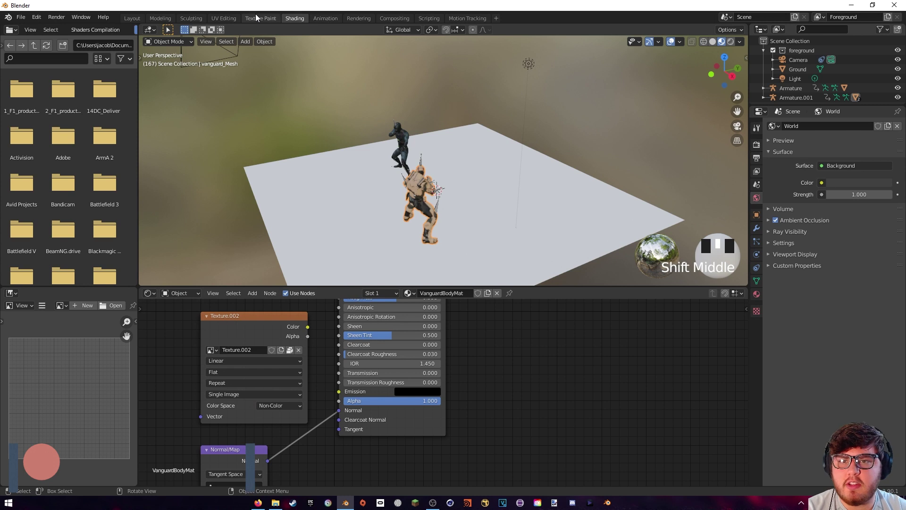
# - Return to the Layout workspace and switch the tracked camera view to solid shading
pyautogui.click(137, 17)
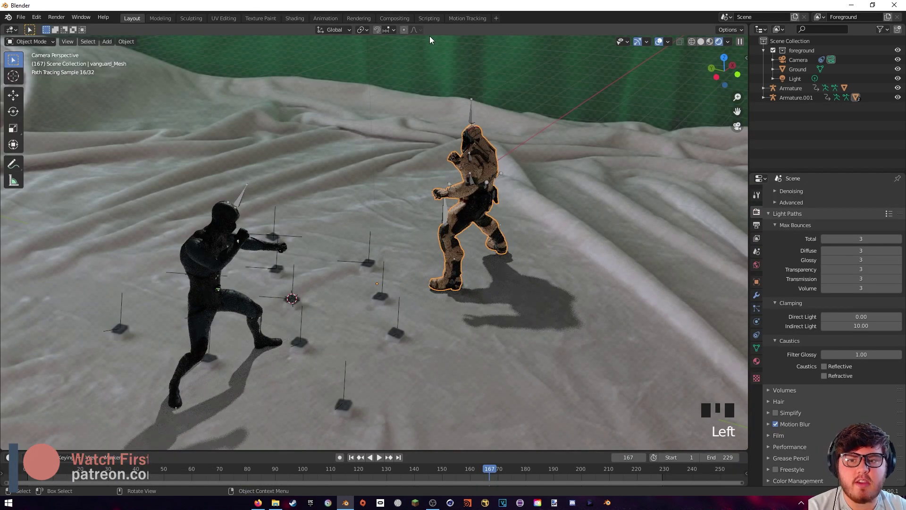
pyautogui.press('z')
pyautogui.keyDown('shift'); pyautogui.moveTo(445, 214); pyautogui.dragTo(277, 417, button='middle'); pyautogui.keyUp('shift')
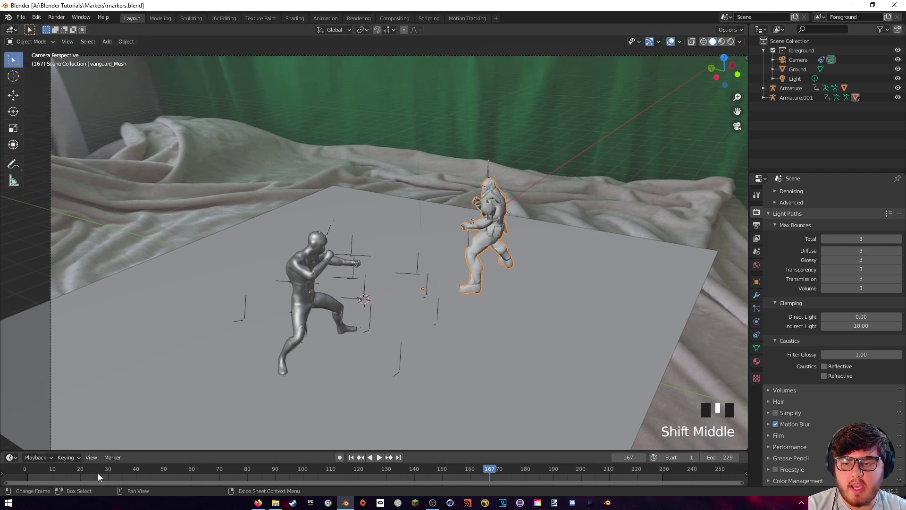
# - Play back the fight animation in the tracked camera view to judge where the shot should end
pyautogui.click(62, 469)
pyautogui.press('space')
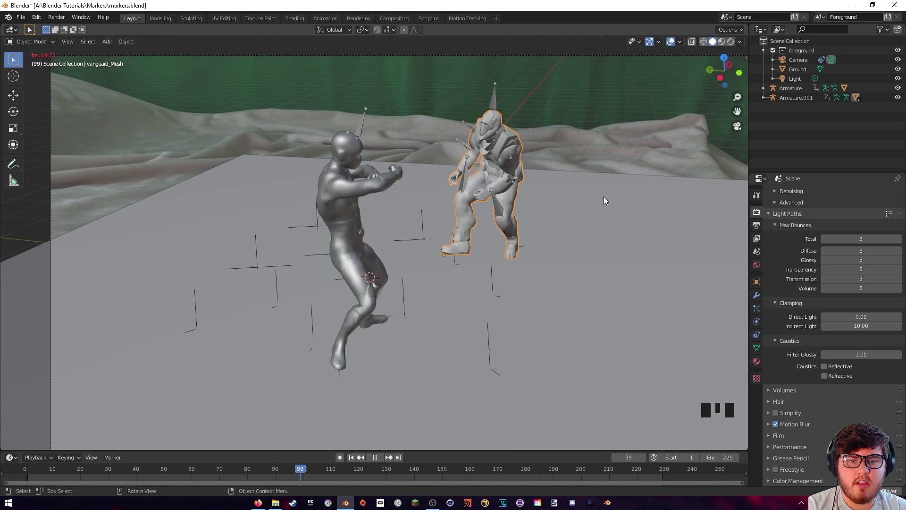
pyautogui.press('space')
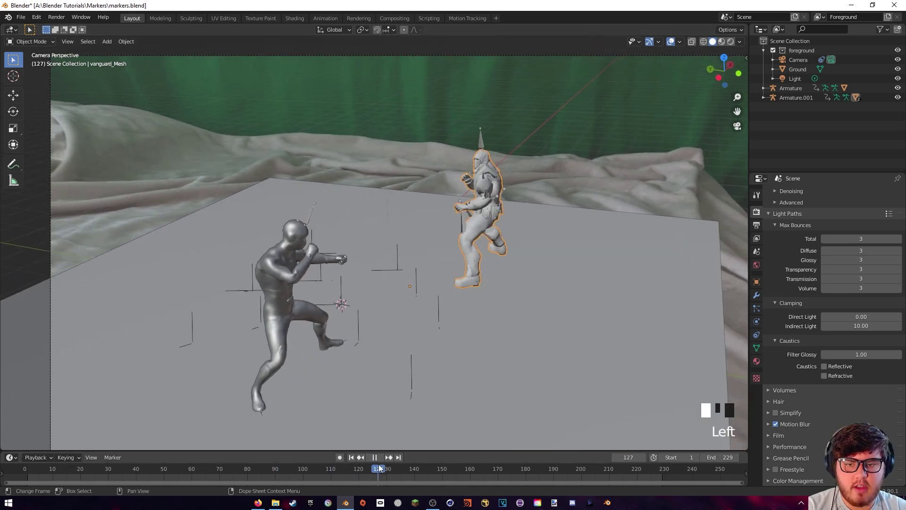
# - Shorten the scene's frame range to end at frame 114 and return to frame 1
pyautogui.click(345, 470)
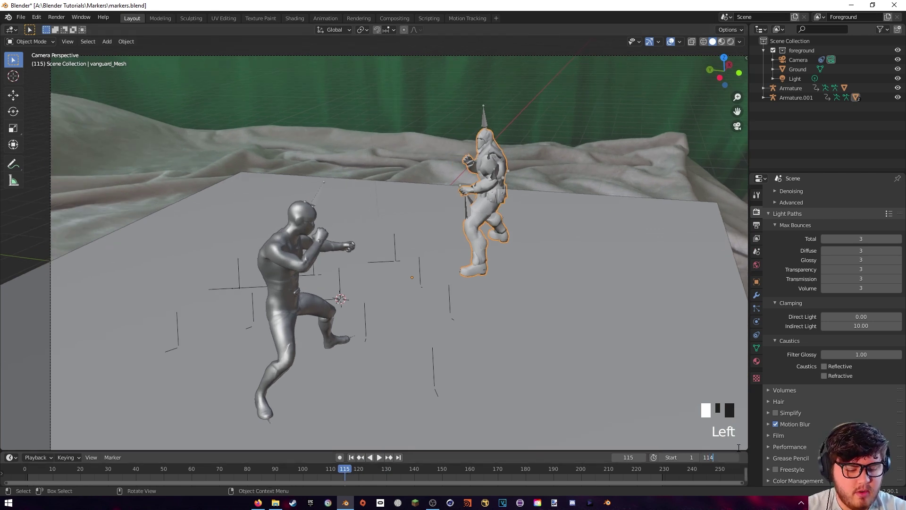
pyautogui.press('Return')
pyautogui.moveTo(341, 475); pyautogui.dragTo(25, 474)
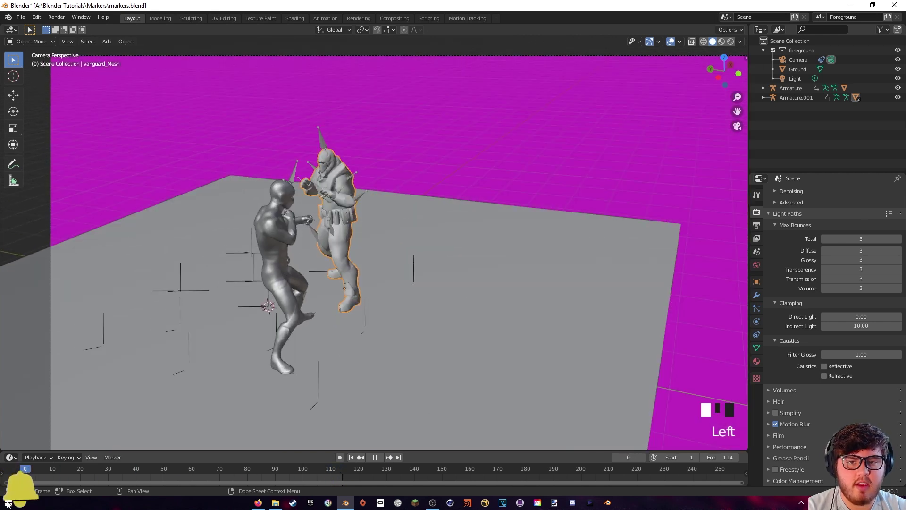
pyautogui.click(29, 469)
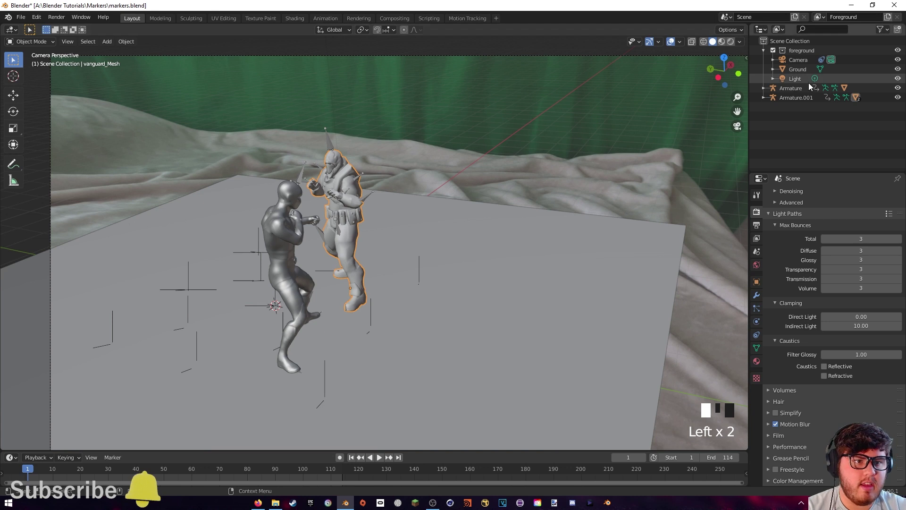
# - Delete the Light from the foreground collection and display the World shader nodes in the Shading workspace
pyautogui.click(793, 80)
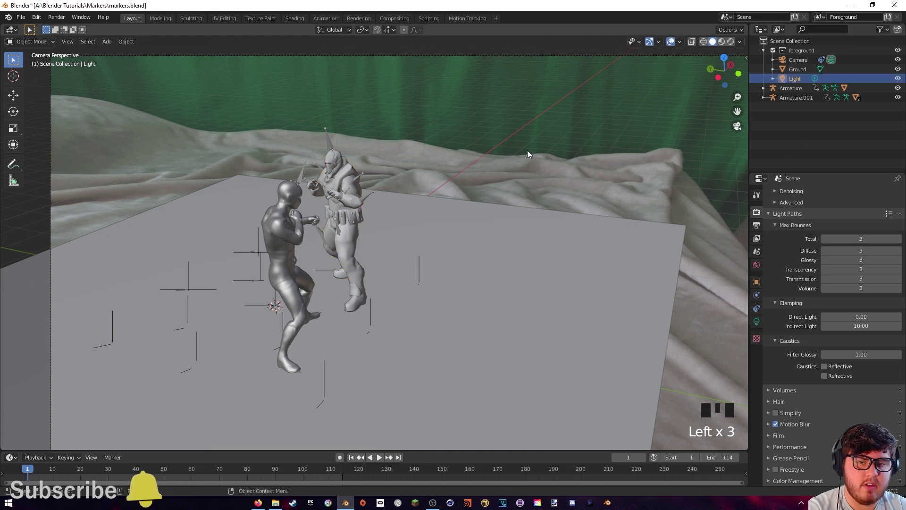
pyautogui.press('Delete')
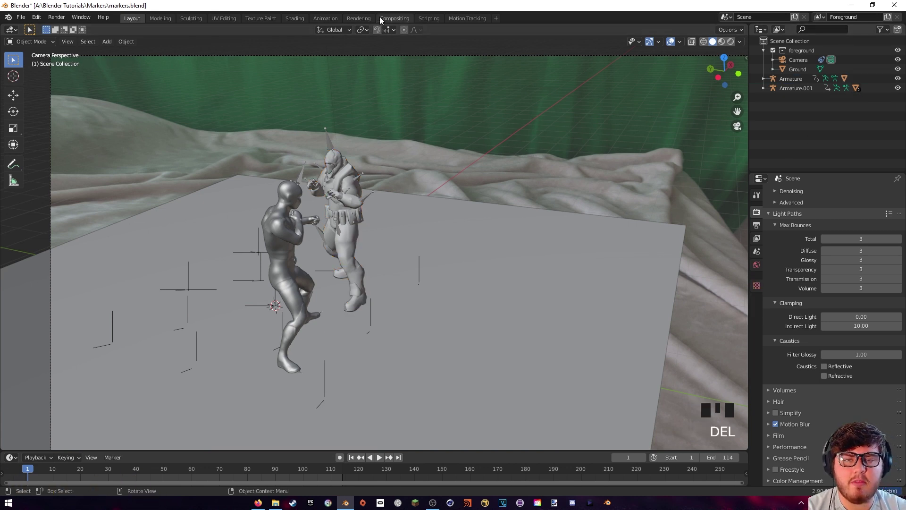
pyautogui.click(294, 18)
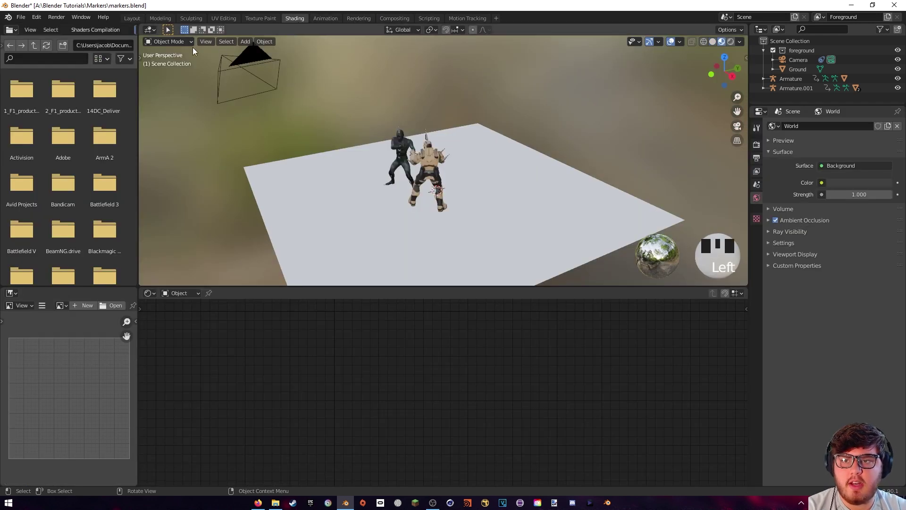
pyautogui.click(180, 293)
pyautogui.click(180, 314)
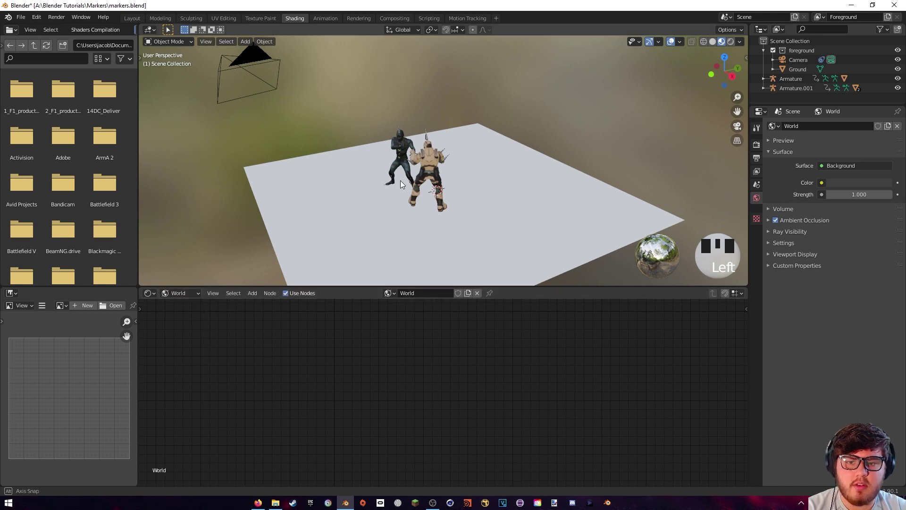
pyautogui.moveTo(400, 184); pyautogui.dragTo(430, 310, button='middle')
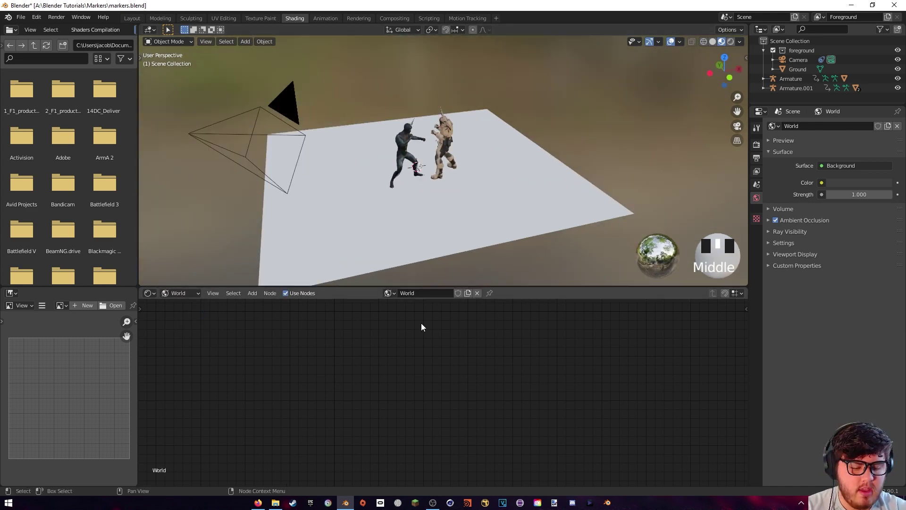
pyautogui.press('Home')
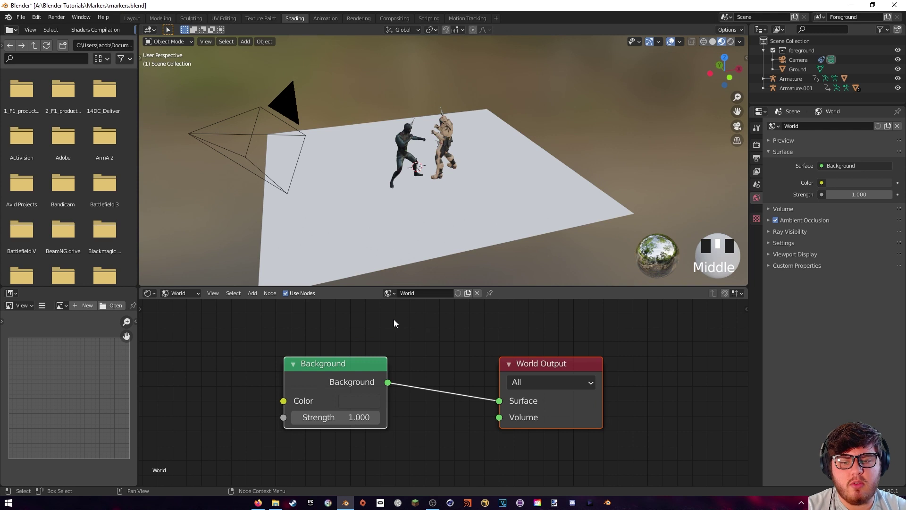
# - Add an Environment Texture node to the World and link its Color output to the Background node's Color input
pyautogui.scroll(-3, 324, 326)
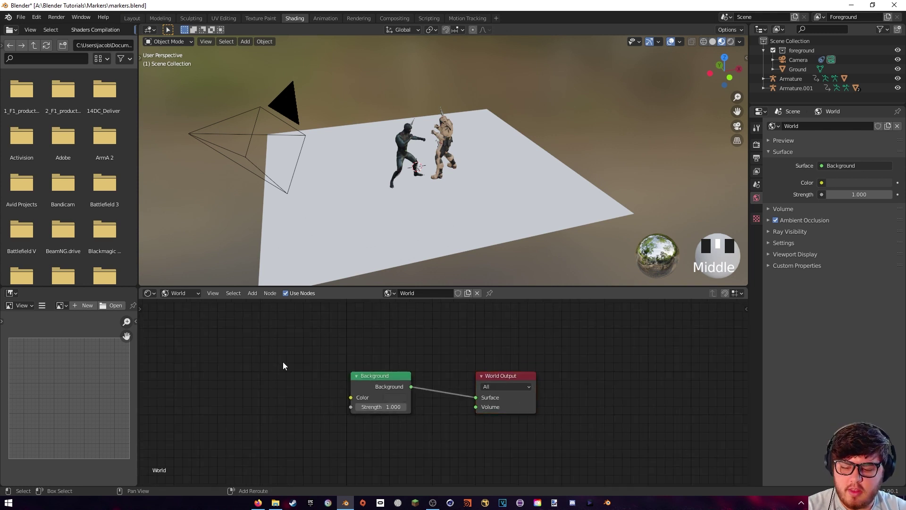
pyautogui.hotkey('shift', 'a')
pyautogui.click(283, 362)
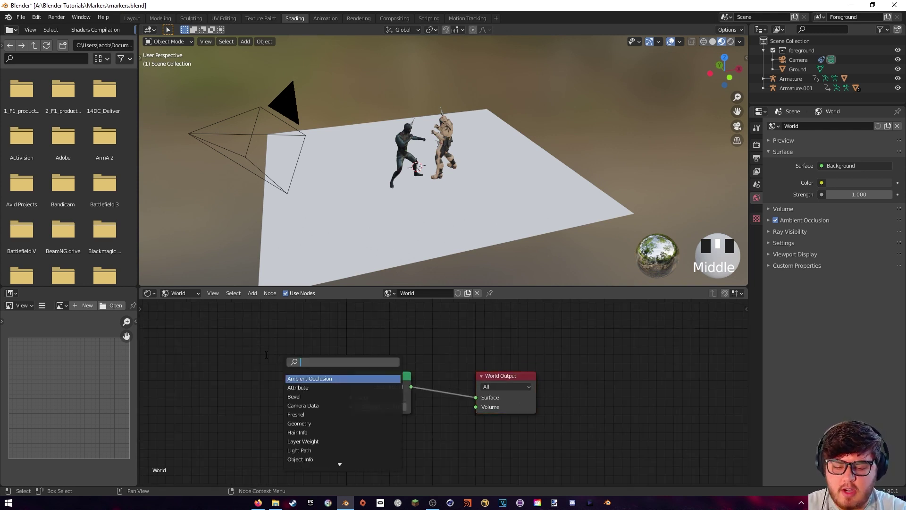
pyautogui.write('envi')
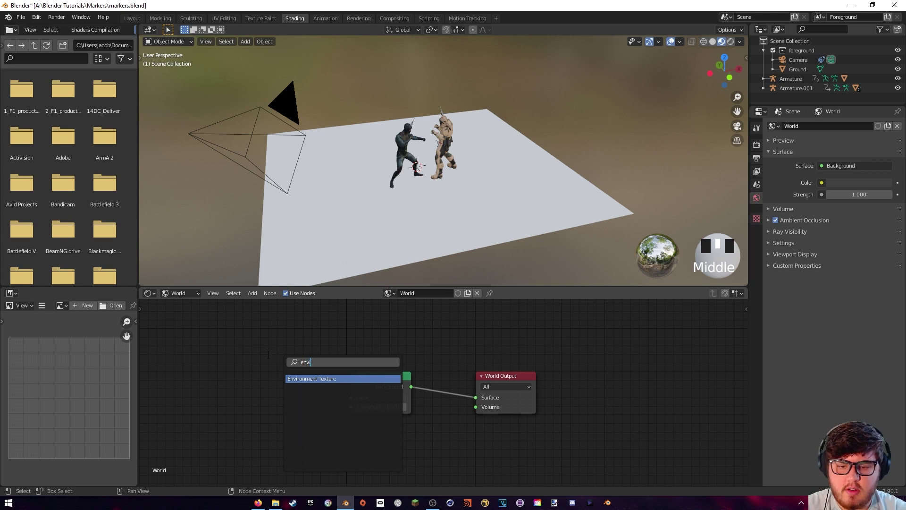
pyautogui.click(310, 378)
pyautogui.click(323, 390)
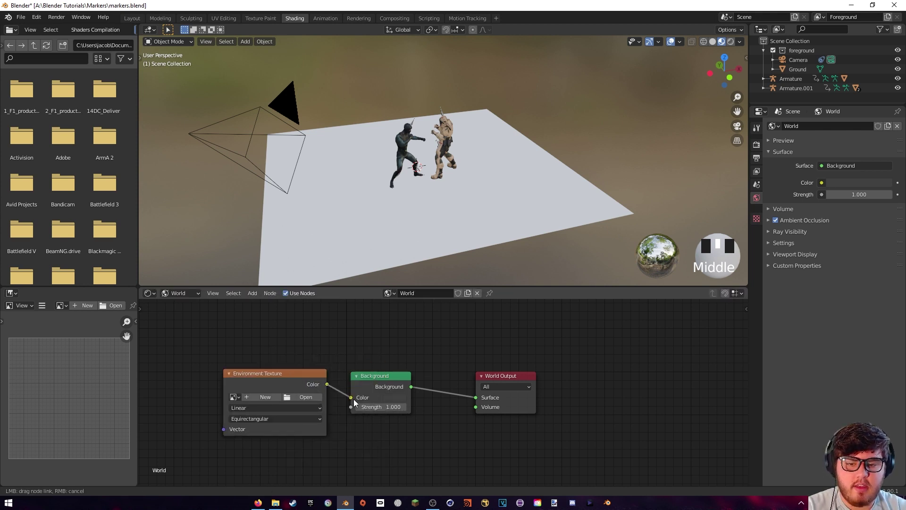
pyautogui.moveTo(355, 402); pyautogui.dragTo(352, 399)
# - Load christmas_photo_studio_02_4k.hdr from the Markers folder into the Environment Texture node
pyautogui.click(316, 398)
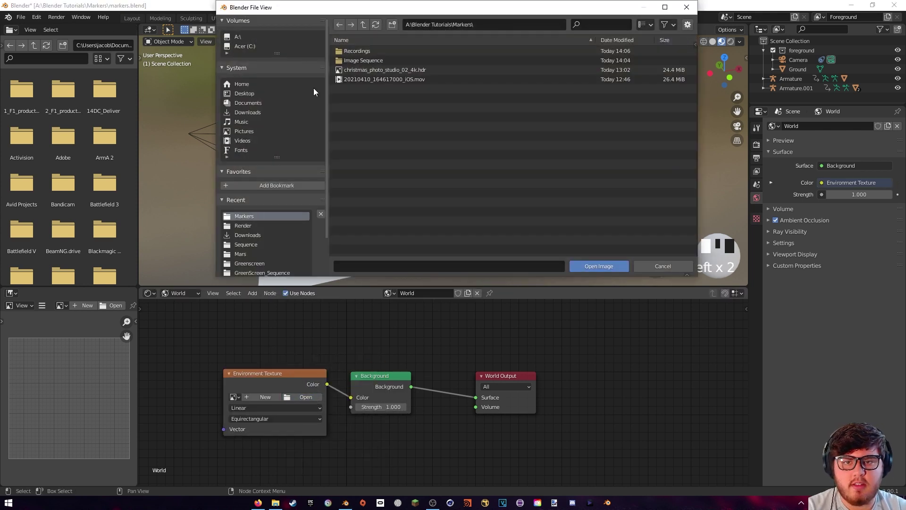
pyautogui.click(349, 69)
pyautogui.click(587, 266)
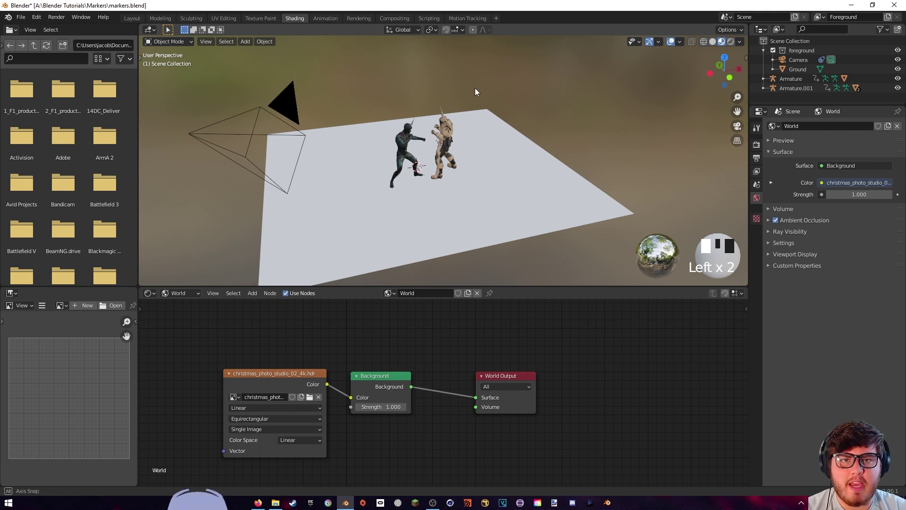
# - Enable Scene World lighting in the material preview shading and look through the tracked camera
pyautogui.moveTo(475, 88); pyautogui.dragTo(510, 87, button='middle')
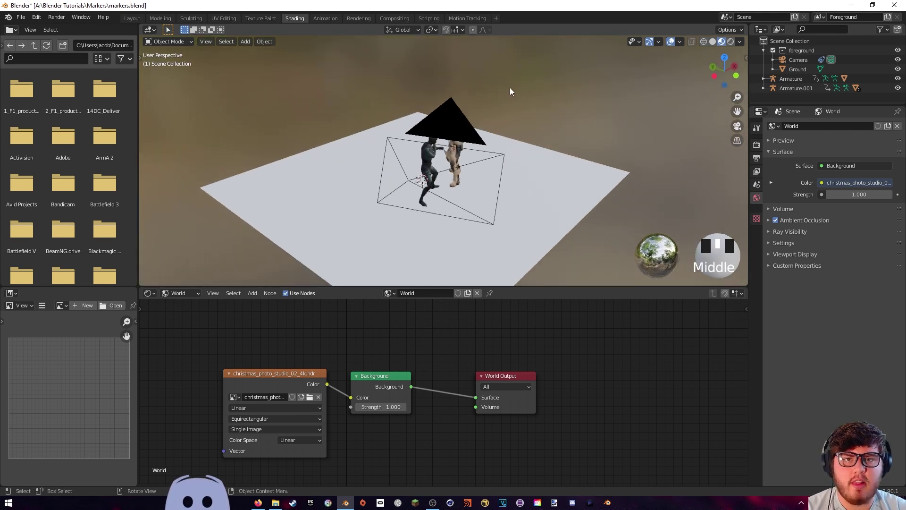
pyautogui.click(740, 42)
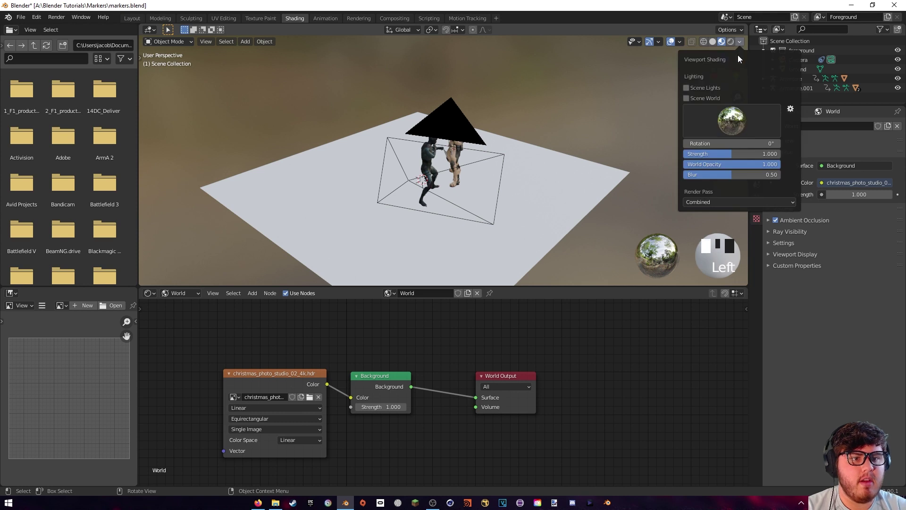
pyautogui.click(687, 97)
pyautogui.moveTo(661, 101); pyautogui.dragTo(570, 99, button='middle')
pyautogui.press('KP_0')
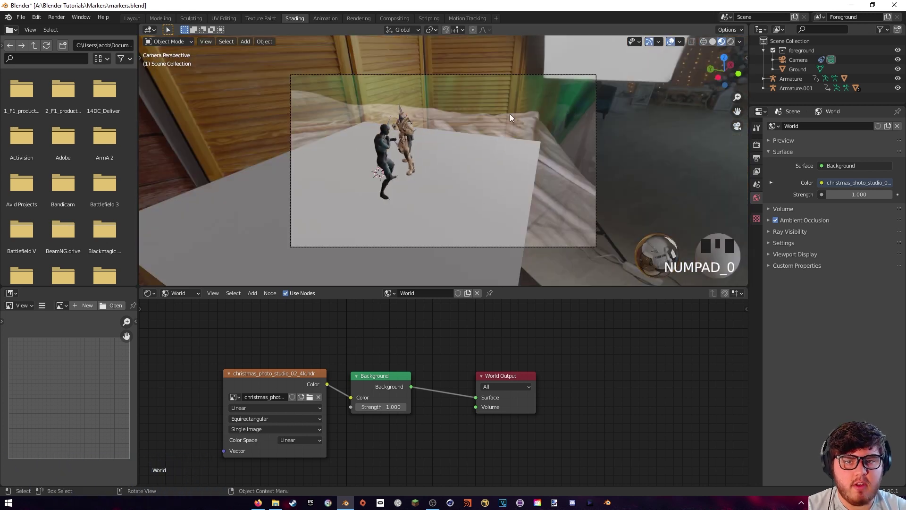
# - Set the opacity of the Camera's background movie clip to 1.000 and check the footage behind the fighters
pyautogui.scroll(4, 526, 129)
pyautogui.click(793, 60)
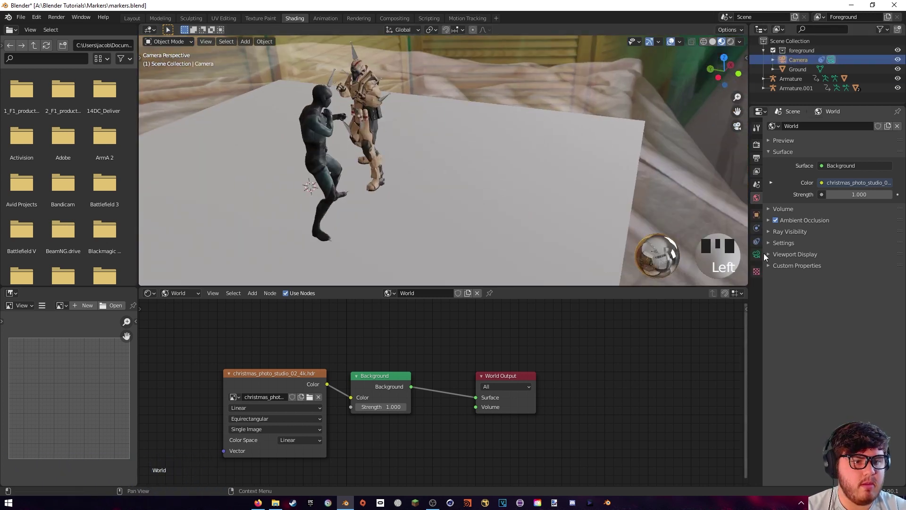
pyautogui.click(769, 267)
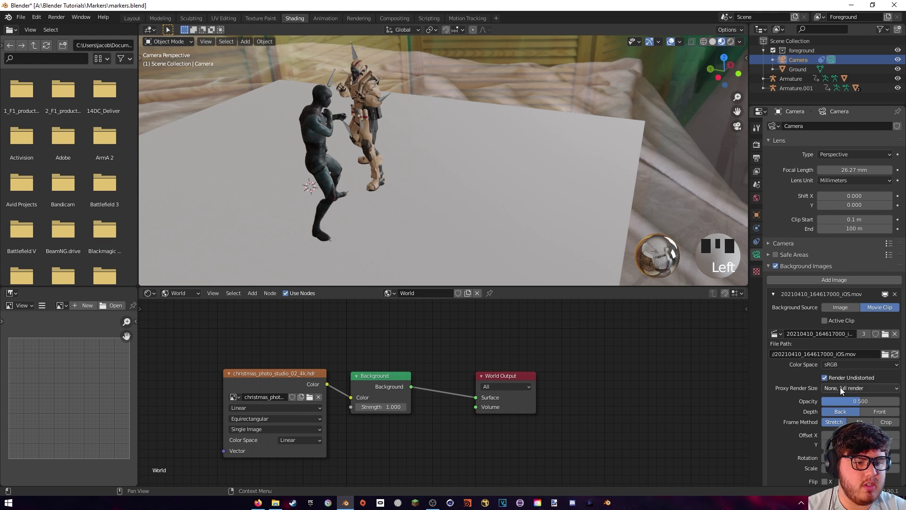
pyautogui.moveTo(846, 401); pyautogui.dragTo(897, 401)
pyautogui.keyDown('shift'); pyautogui.moveTo(452, 152); pyautogui.dragTo(321, 145, button='middle'); pyautogui.keyUp('shift')
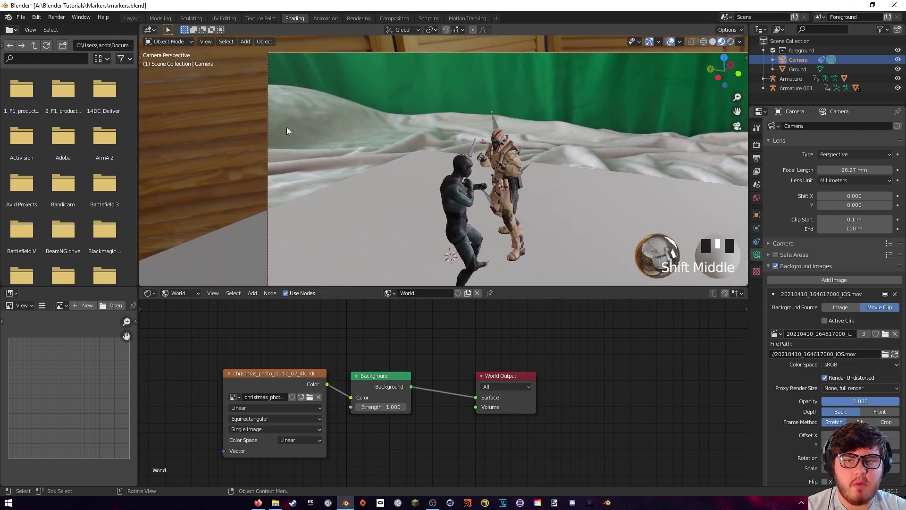
pyautogui.keyDown('shift'); pyautogui.moveTo(288, 131); pyautogui.dragTo(182, 90, button='middle'); pyautogui.keyUp('shift')
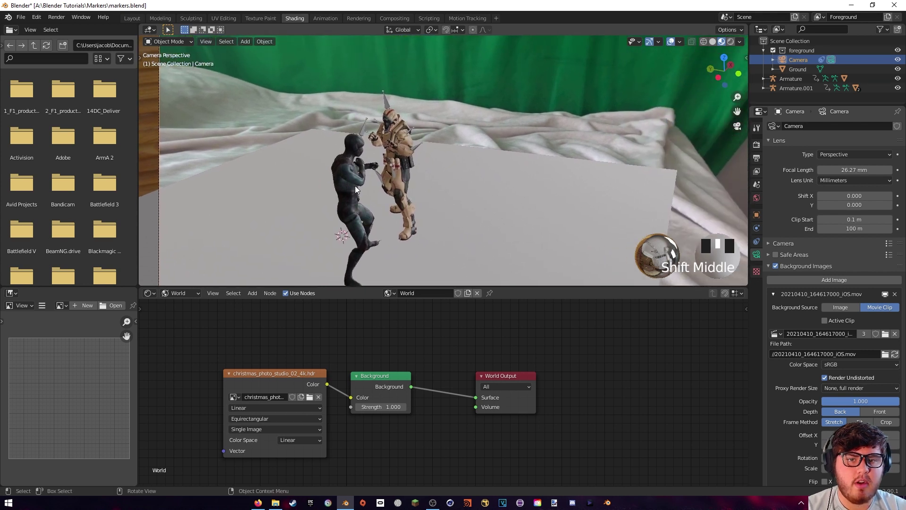
pyautogui.keyDown('shift'); pyautogui.moveTo(685, 111); pyautogui.dragTo(635, 155, button='middle'); pyautogui.keyUp('shift')
pyautogui.scroll(-2, 616, 173)
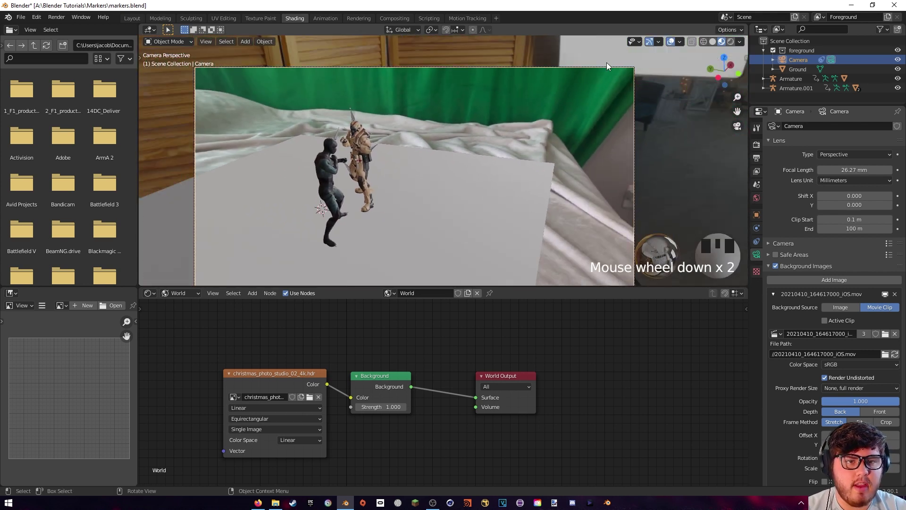
# - Add Texture Coordinate and Mapping nodes feeding the HDRI Environment Texture node
pyautogui.moveTo(485, 184); pyautogui.dragTo(570, 121, button='middle')
pyautogui.scroll(-3, 520, 165)
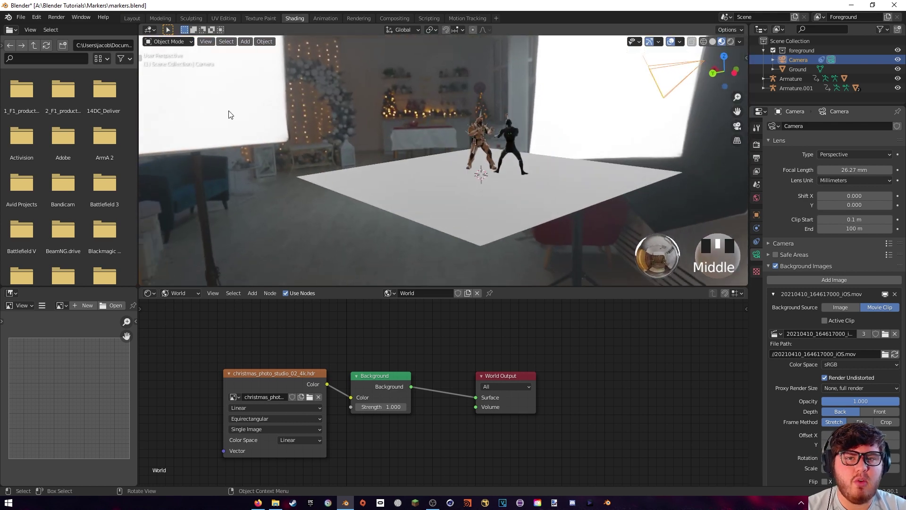
pyautogui.click(267, 384)
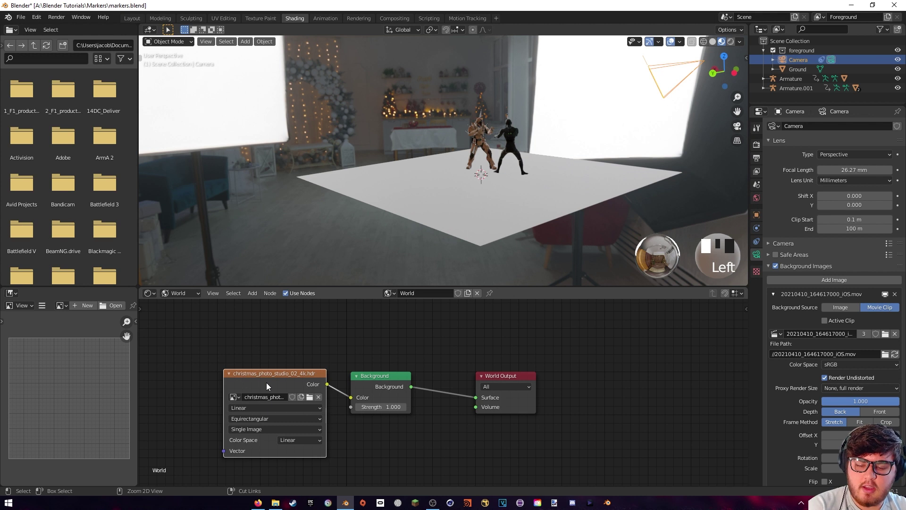
pyautogui.hotkey('ctrl', 't')
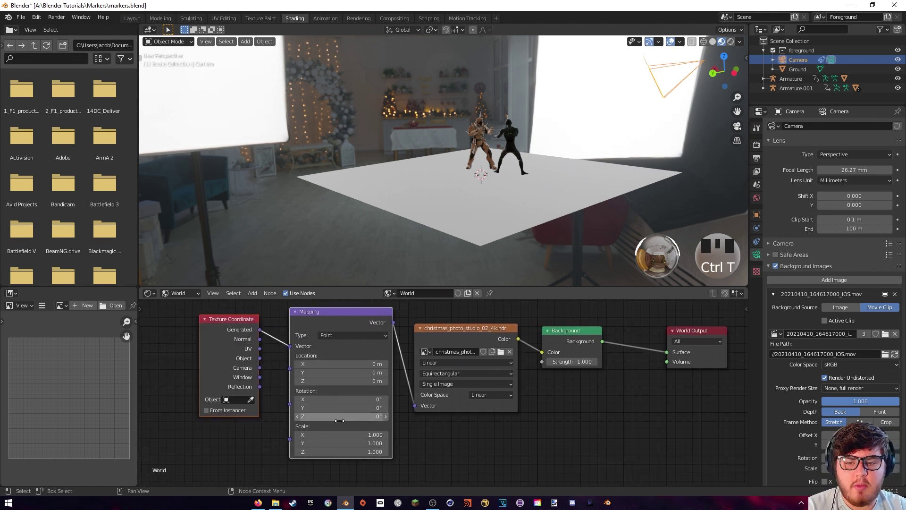
# - Rotate the HDRI to 262° about Z in the Mapping node so its lights match the footage
pyautogui.moveTo(340, 421); pyautogui.dragTo(391, 421)
pyautogui.moveTo(387, 208); pyautogui.dragTo(330, 222, button='middle')
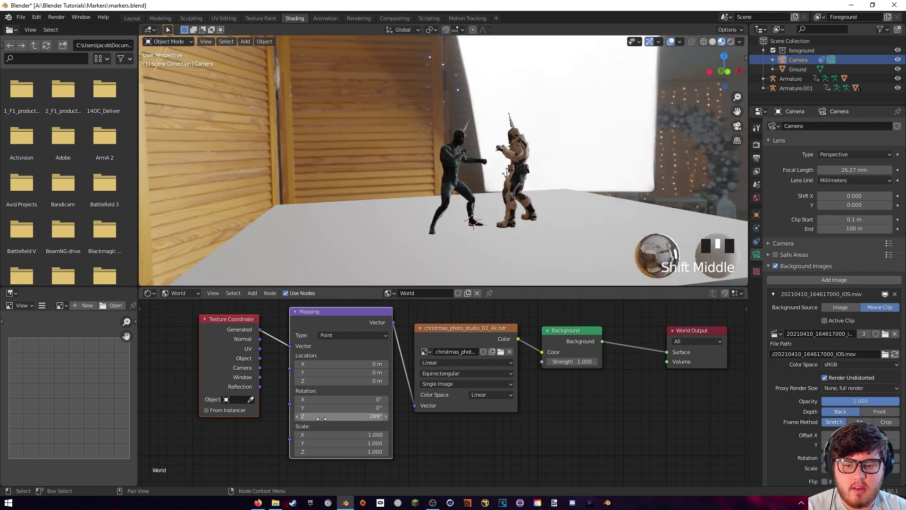
pyautogui.moveTo(331, 419); pyautogui.dragTo(306, 419)
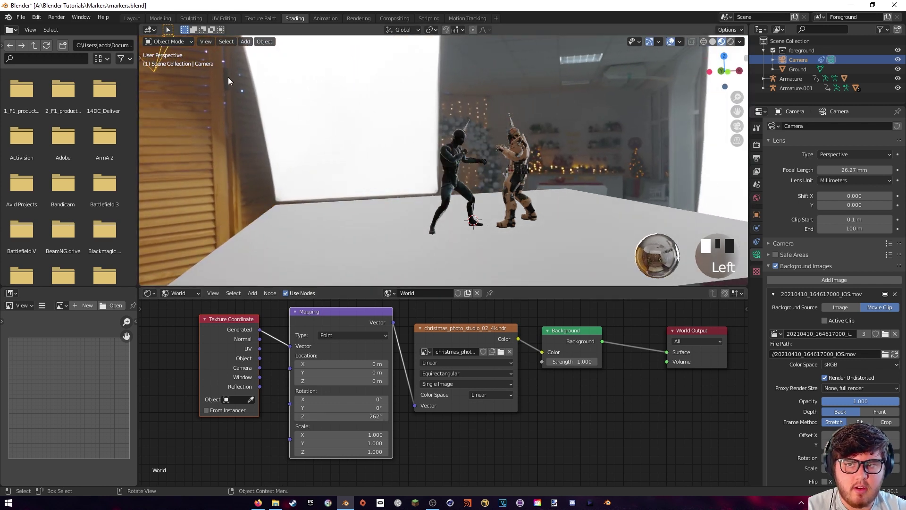
# - Render frame 1, inspect the fighters composited over the footage up close, and close the render window
pyautogui.click(56, 17)
pyautogui.click(75, 28)
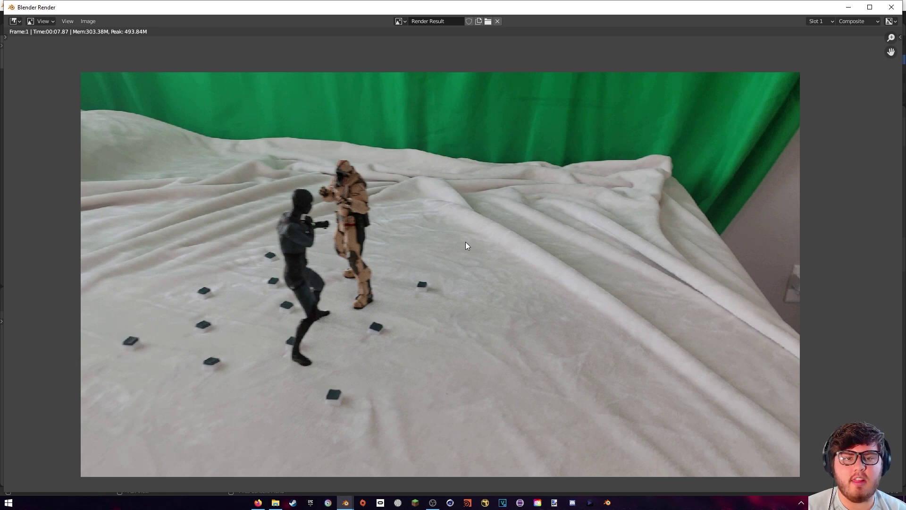
pyautogui.moveTo(348, 276); pyautogui.dragTo(405, 256, button='middle')
pyautogui.scroll(3, 404, 259)
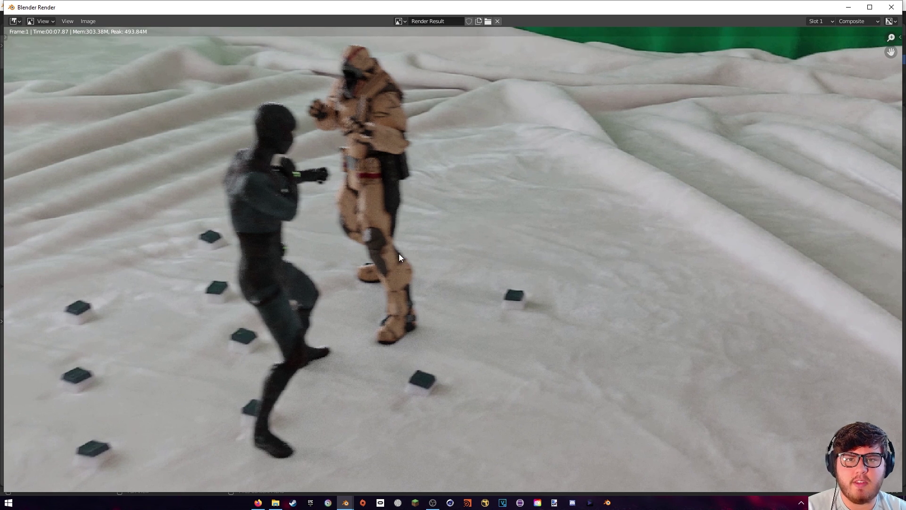
pyautogui.click(881, 11)
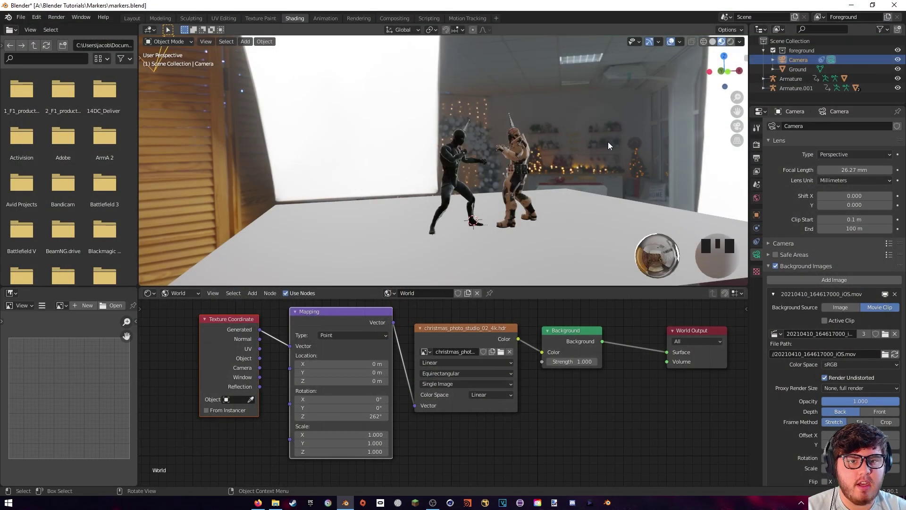
# - Collapse the Background Images settings of the Camera
pyautogui.moveTo(609, 145); pyautogui.dragTo(577, 163, button='middle')
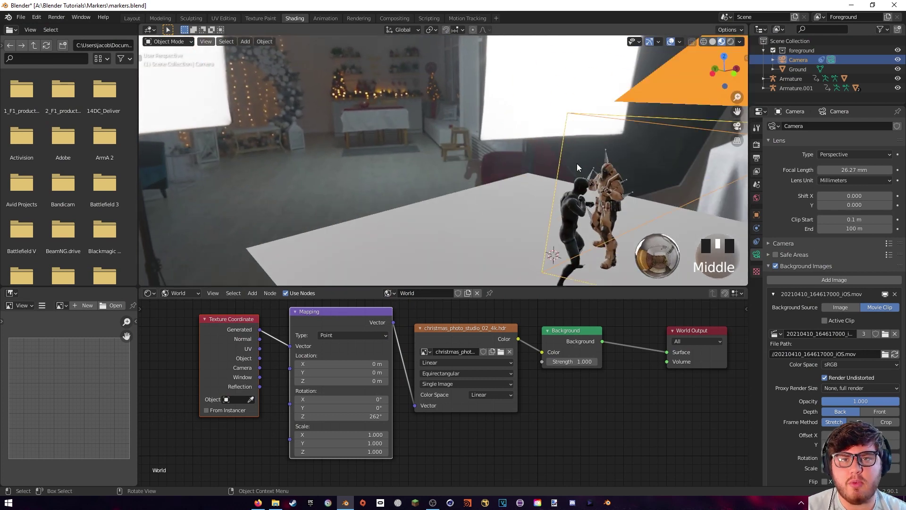
pyautogui.click(781, 267)
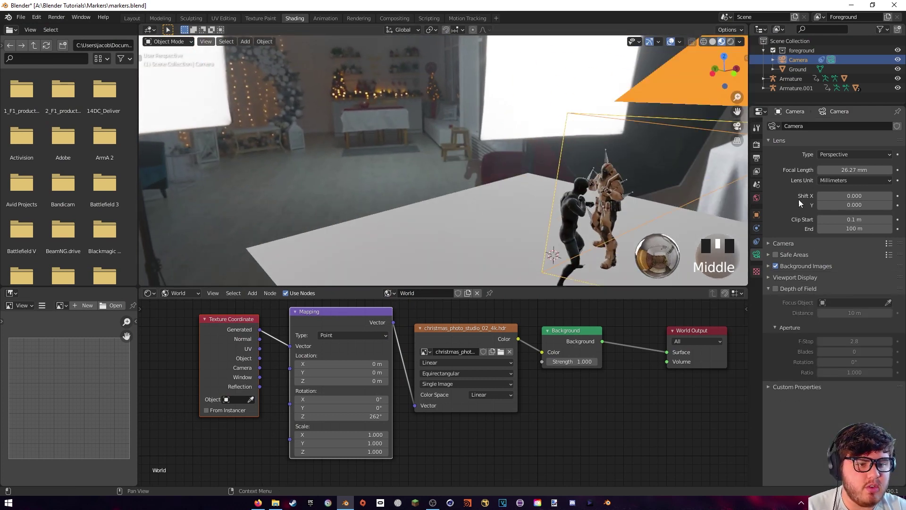
# - Look through the camera and set the render's Motion Blur shutter to 0.23
pyautogui.click(756, 144)
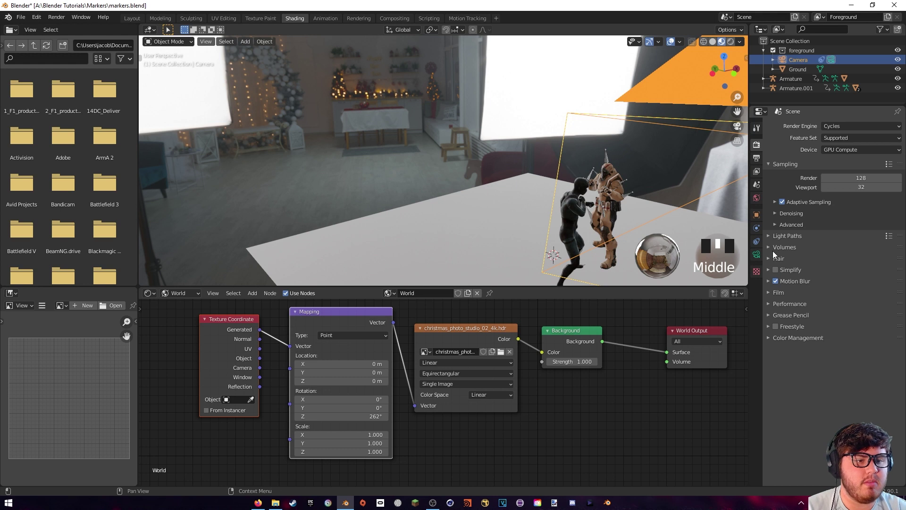
pyautogui.click(771, 281)
pyautogui.press('KP_0')
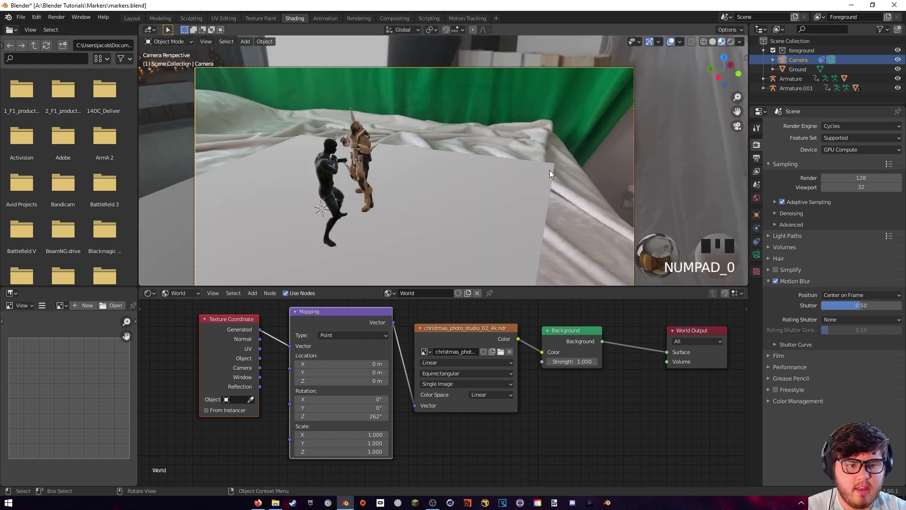
pyautogui.moveTo(860, 305); pyautogui.dragTo(840, 309)
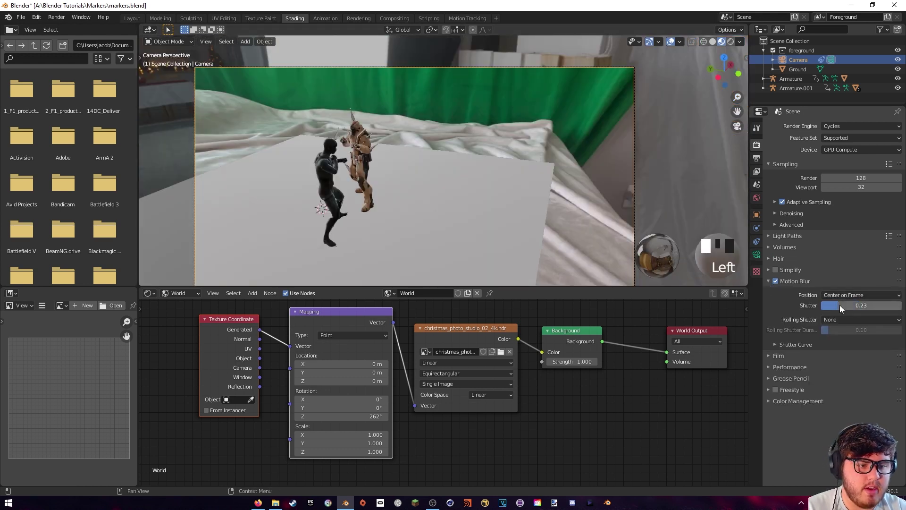
# - Render frame 1, examine the fighters and the tracking markers up close, and close the render window
pyautogui.click(56, 18)
pyautogui.click(71, 27)
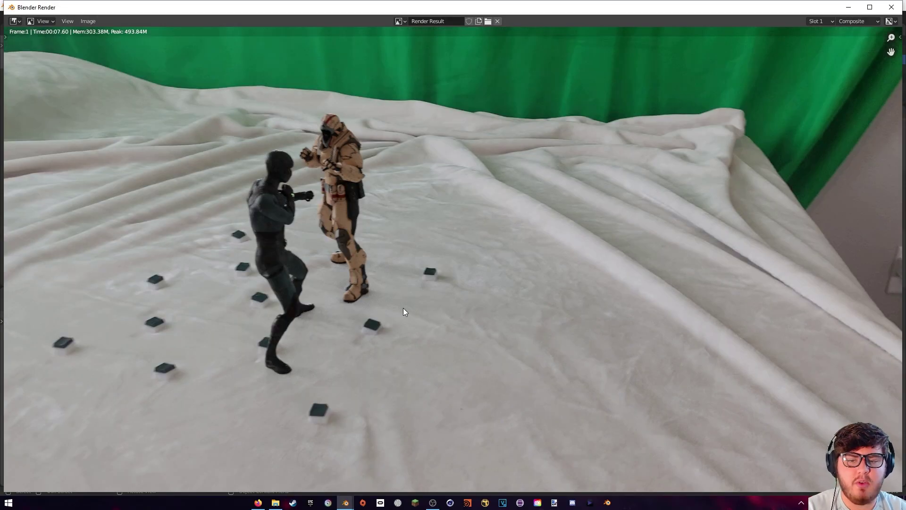
pyautogui.moveTo(403, 308); pyautogui.dragTo(455, 283, button='middle')
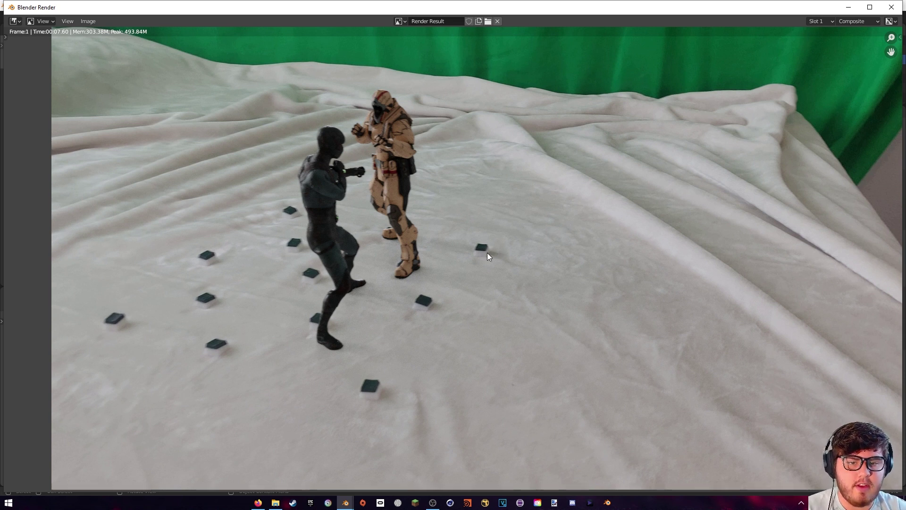
pyautogui.scroll(4, 495, 267)
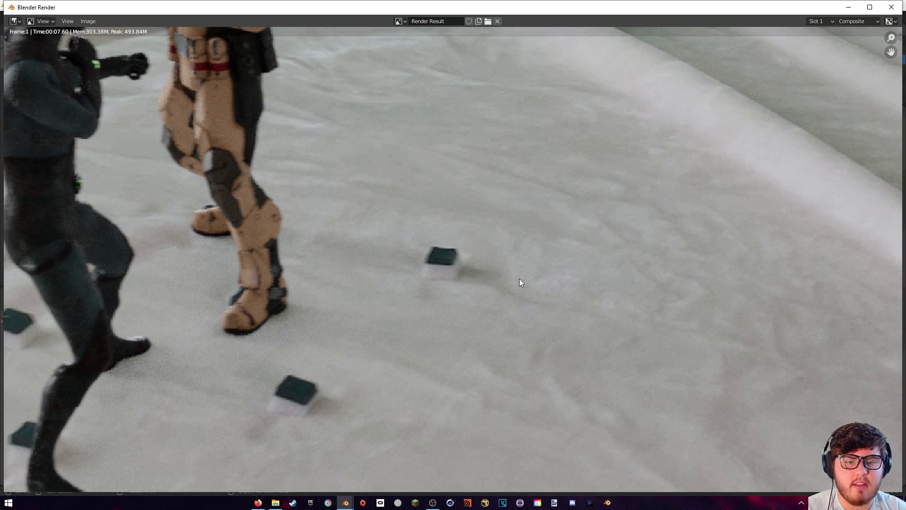
pyautogui.scroll(-5, 485, 240)
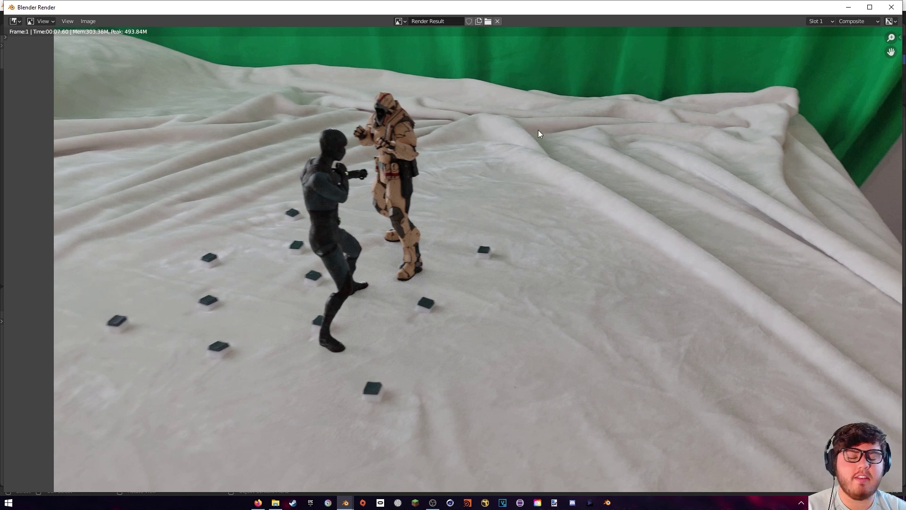
pyautogui.press('Escape')
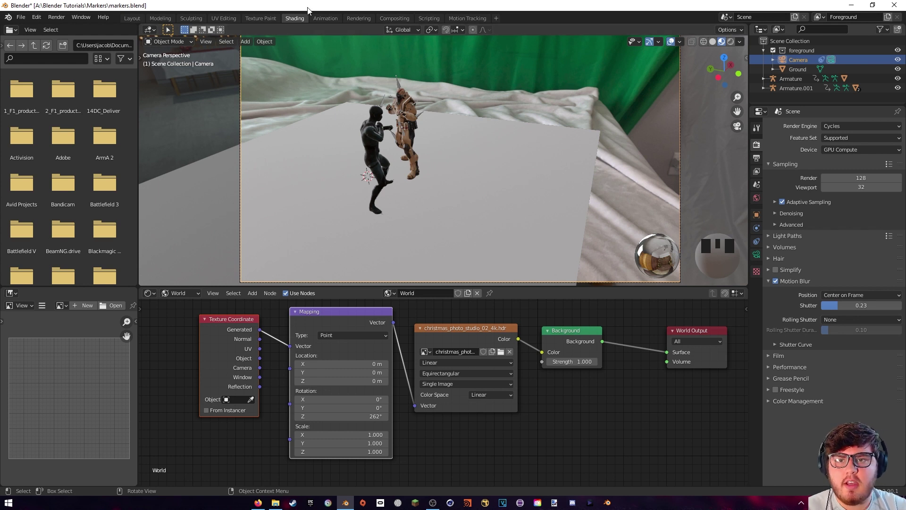
# - Convert all of the clip's solved tracking markers into a mesh and open the Layout workspace
pyautogui.click(467, 18)
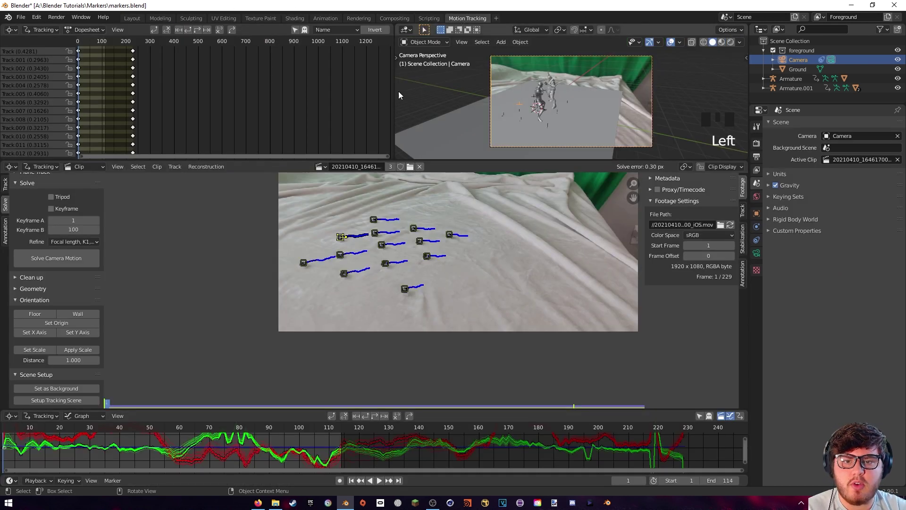
pyautogui.scroll(4, 491, 271)
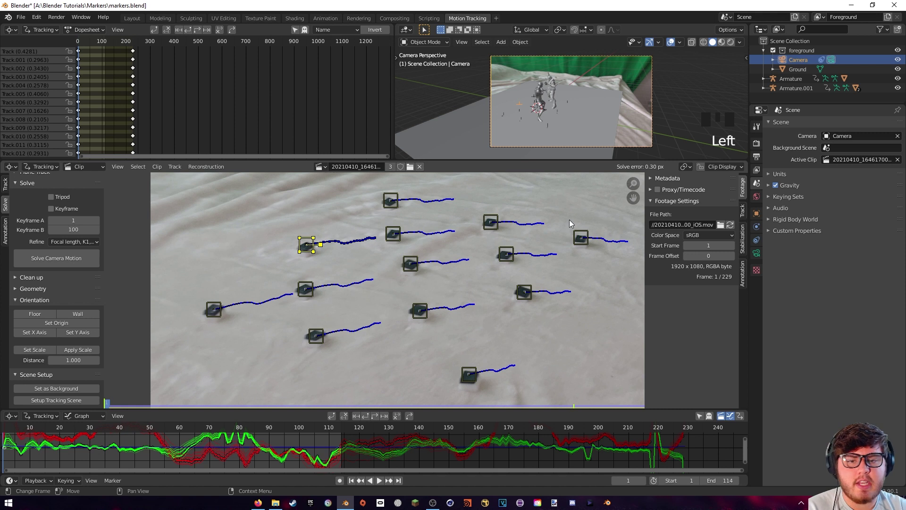
pyautogui.press('a')
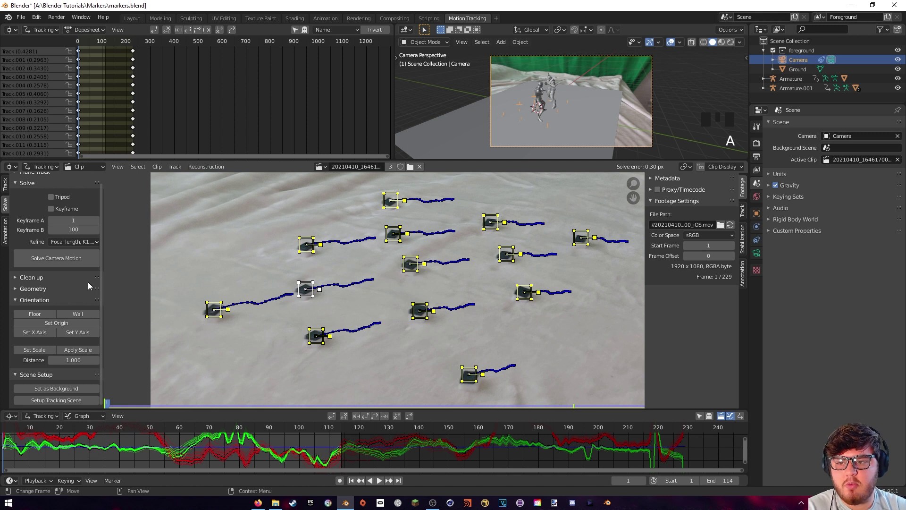
pyautogui.click(25, 289)
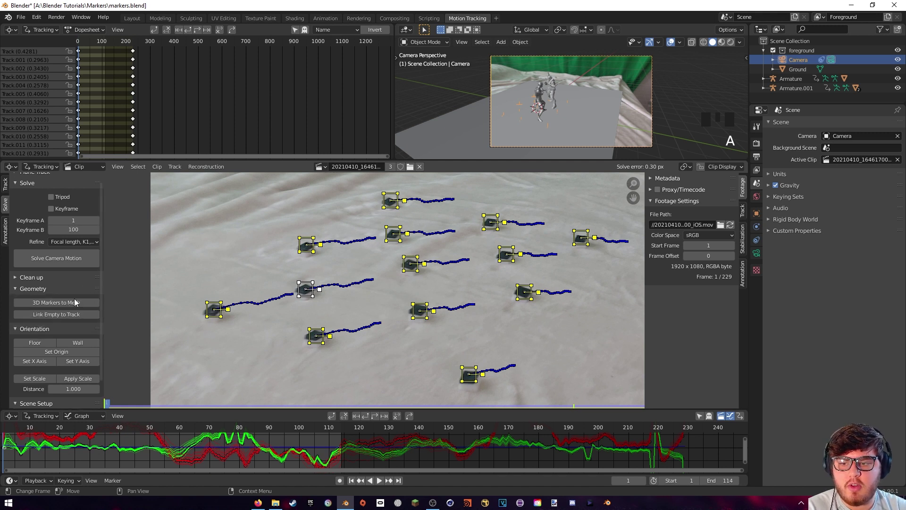
pyautogui.click(57, 303)
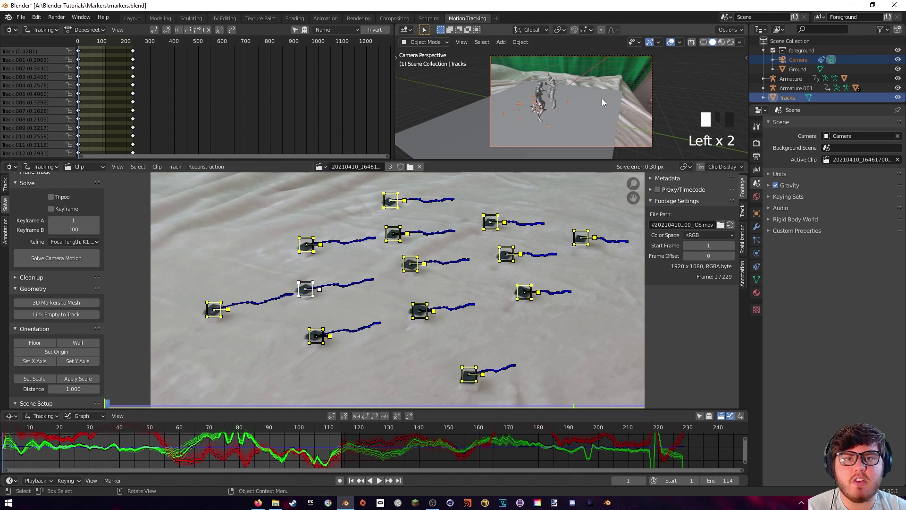
pyautogui.click(133, 19)
pyautogui.scroll(-2, 364, 137)
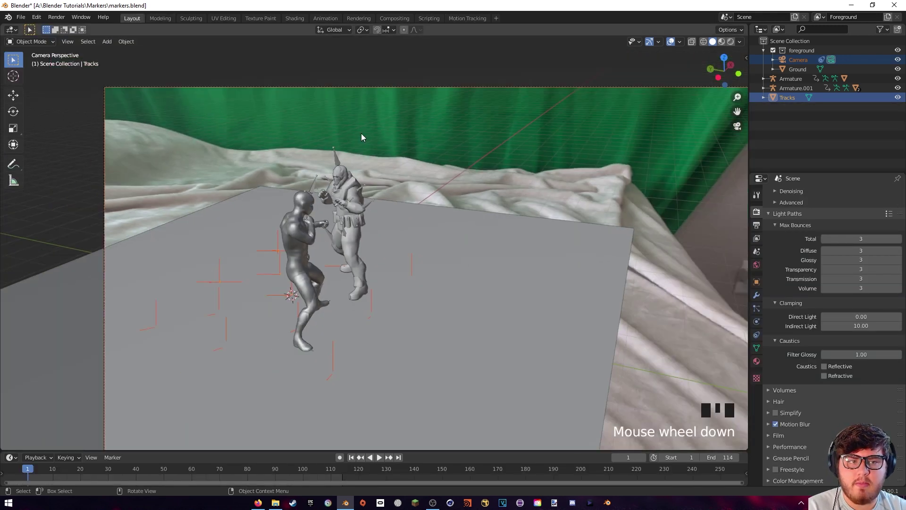
# - Select the Tracks mesh on its own and try moving its marker points freely
pyautogui.click(797, 122)
pyautogui.click(798, 98)
pyautogui.press('g')
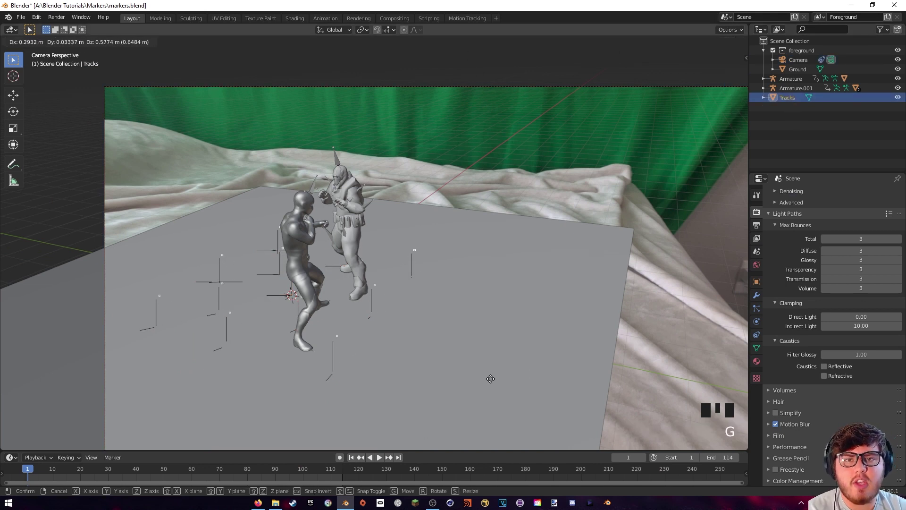
pyautogui.click(496, 270)
# - Add a UV sphere and move it off to the side, clear of the ground plane
pyautogui.scroll(-2, 520, 284)
pyautogui.moveTo(529, 284); pyautogui.dragTo(541, 277, button='middle')
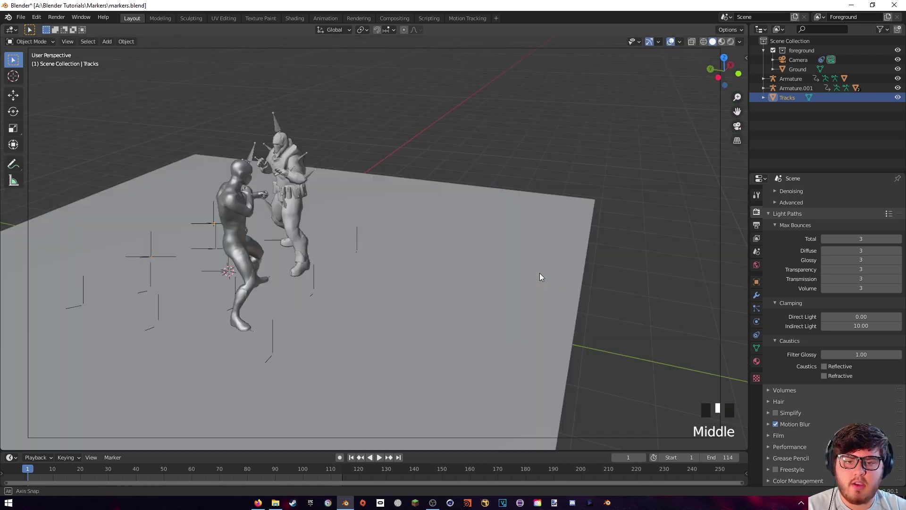
pyautogui.scroll(-8, 536, 275)
pyautogui.hotkey('shift', 'a')
pyautogui.moveTo(453, 253)
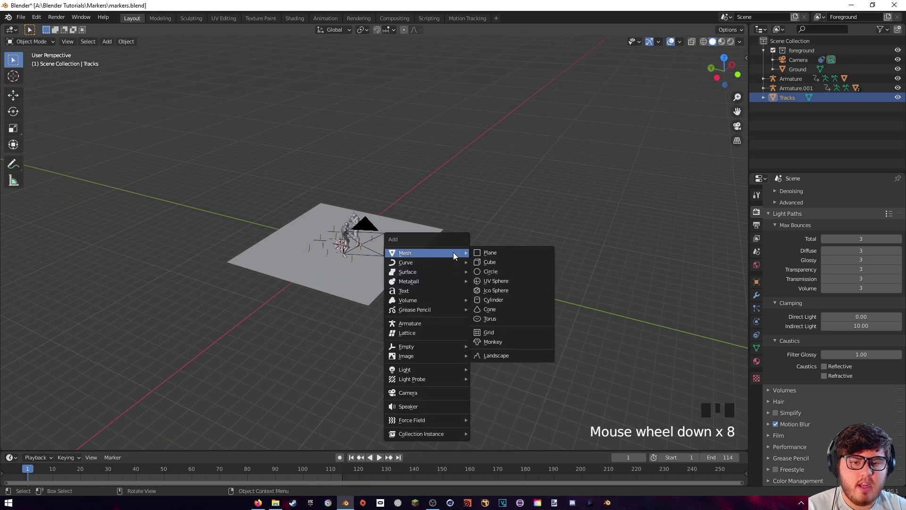
pyautogui.click(489, 281)
pyautogui.press('g')
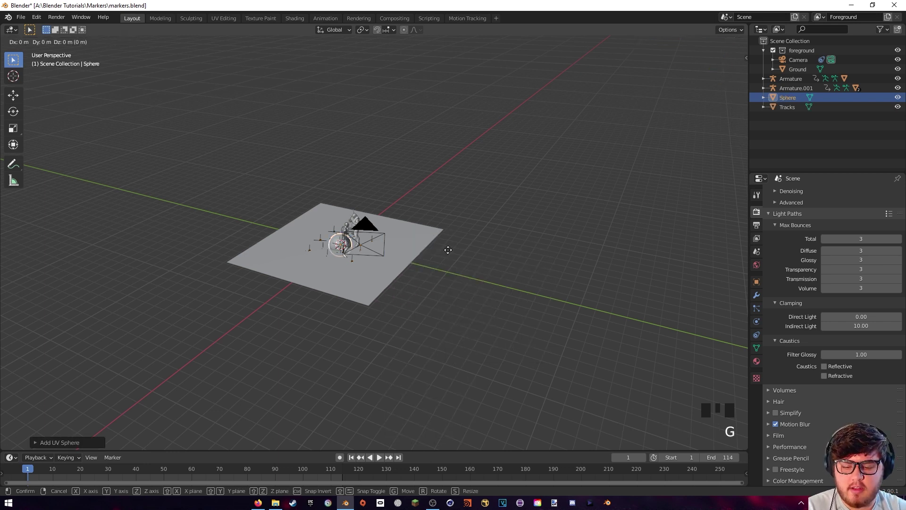
pyautogui.click(636, 273)
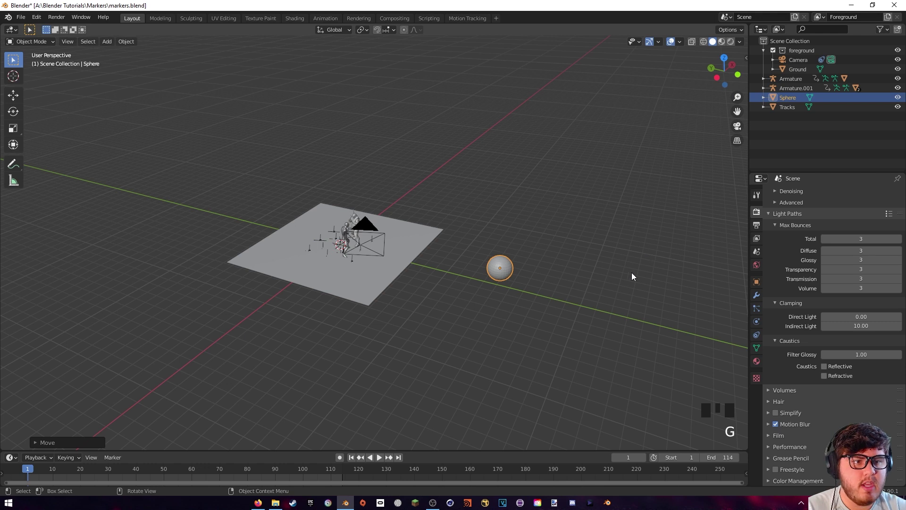
# - Give the sphere a new material with an Emission surface shader
pyautogui.scroll(2, 631, 291)
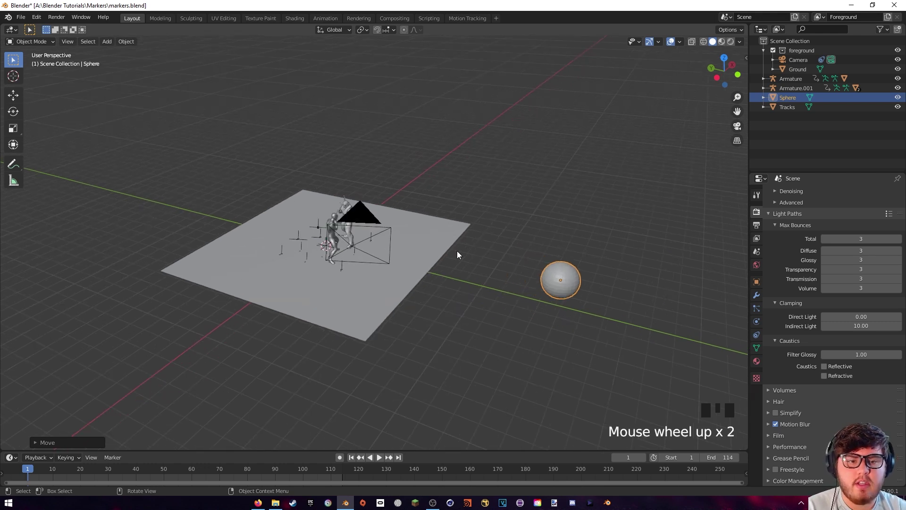
pyautogui.click(756, 361)
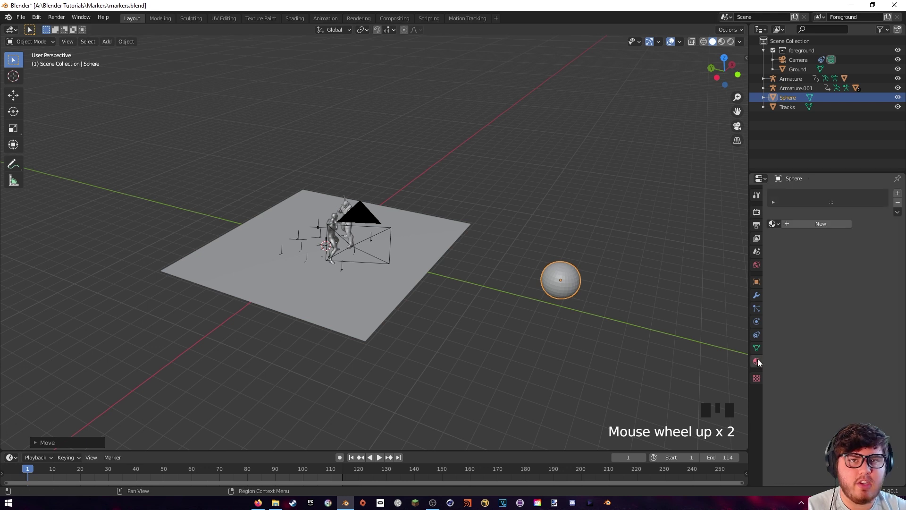
pyautogui.click(822, 225)
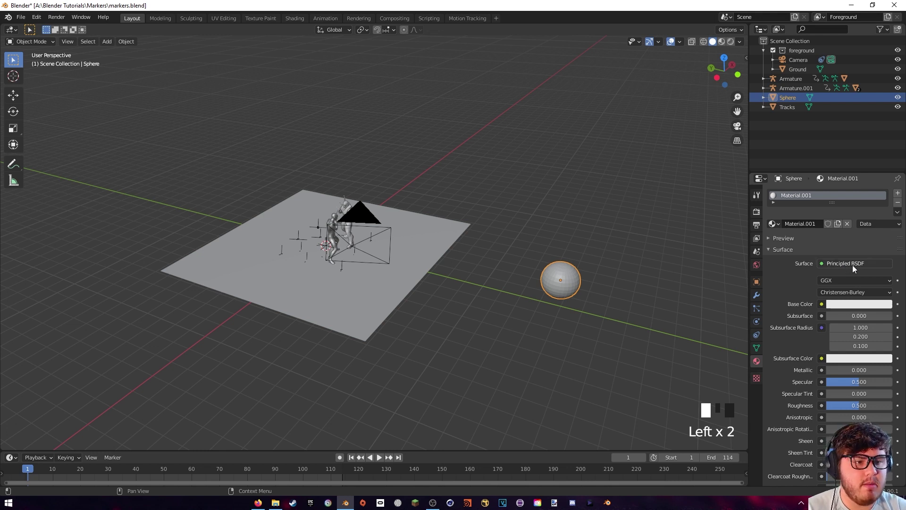
pyautogui.click(852, 265)
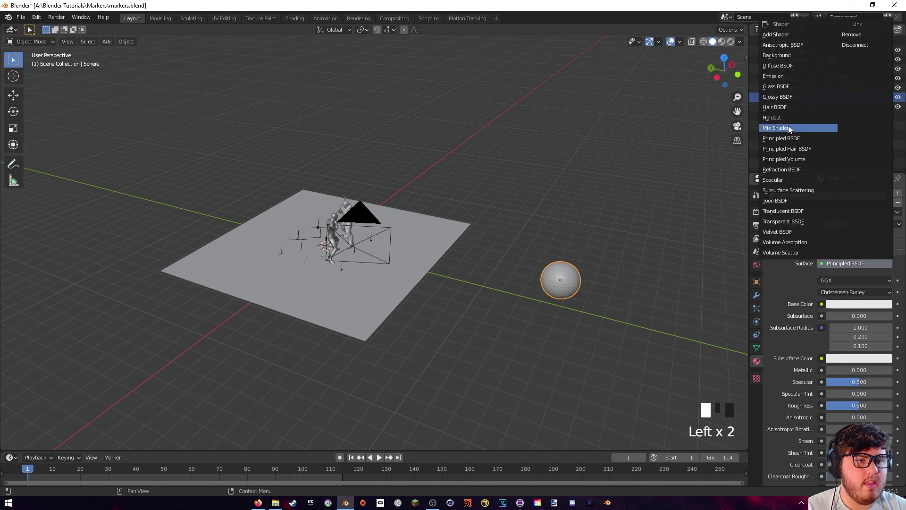
pyautogui.click(781, 76)
pyautogui.click(858, 281)
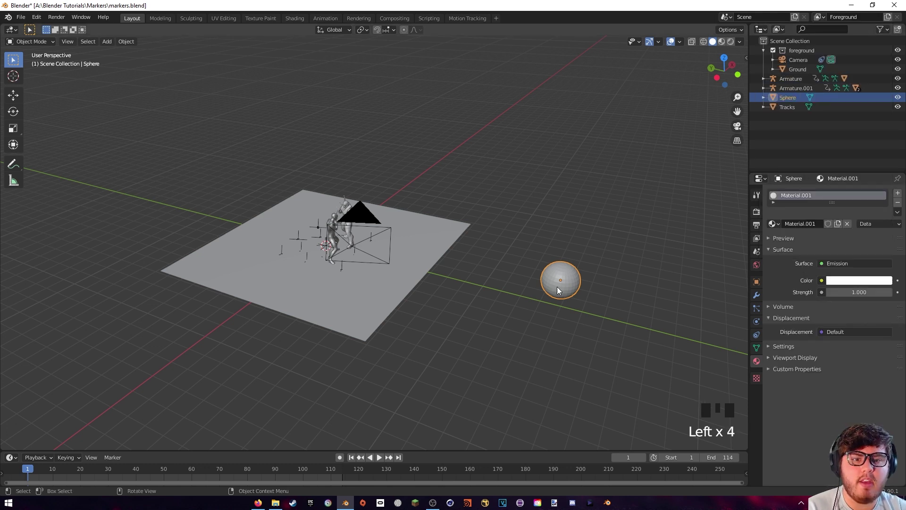
# - Turn off the Motion Tracking overlay in the viewport and hide the Ground plane
pyautogui.scroll(3, 504, 285)
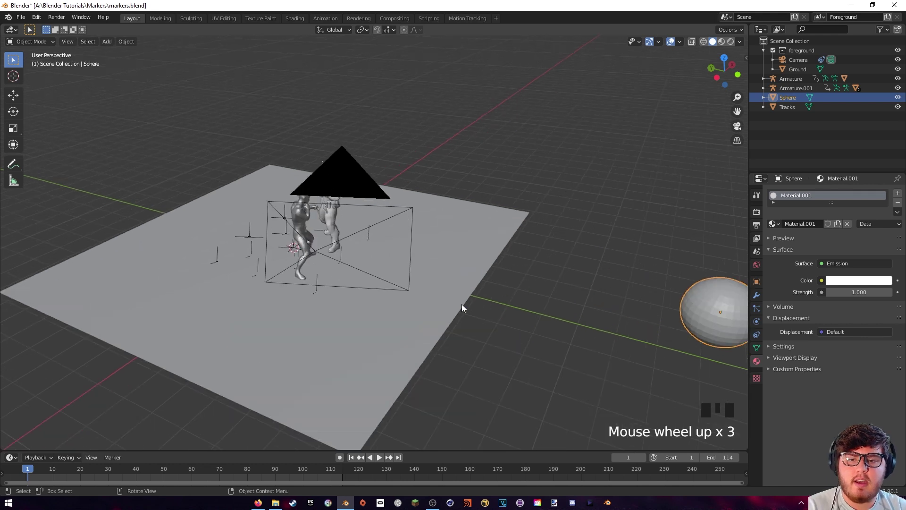
pyautogui.keyDown('shift'); pyautogui.moveTo(462, 304); pyautogui.dragTo(513, 287, button='middle'); pyautogui.keyUp('shift')
pyautogui.click(297, 246)
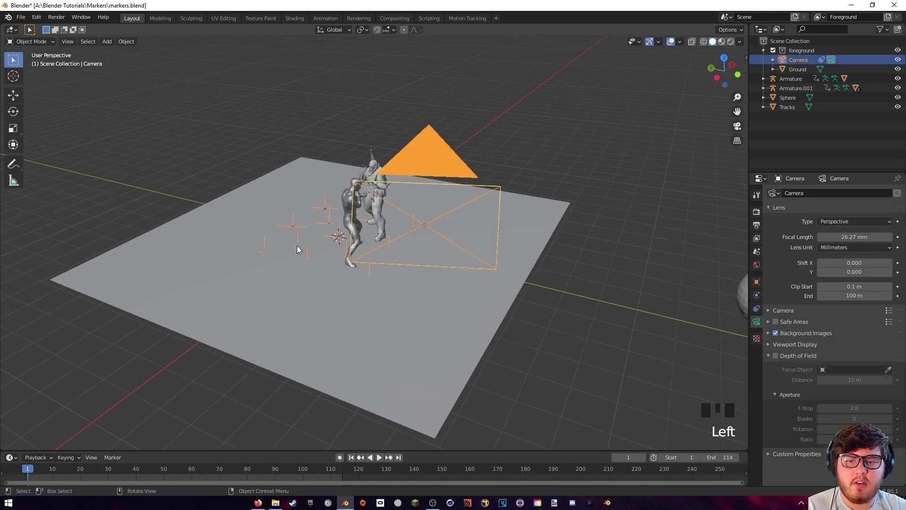
pyautogui.click(297, 245)
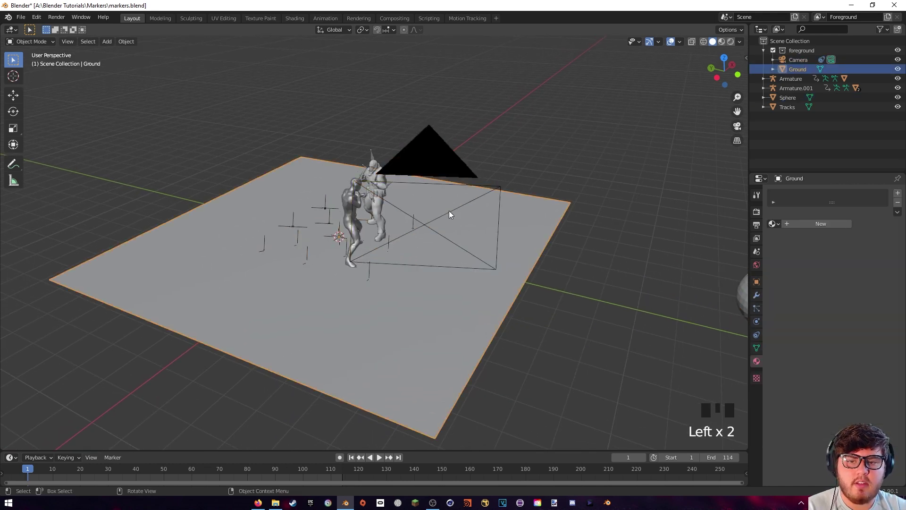
pyautogui.click(681, 42)
pyautogui.click(631, 230)
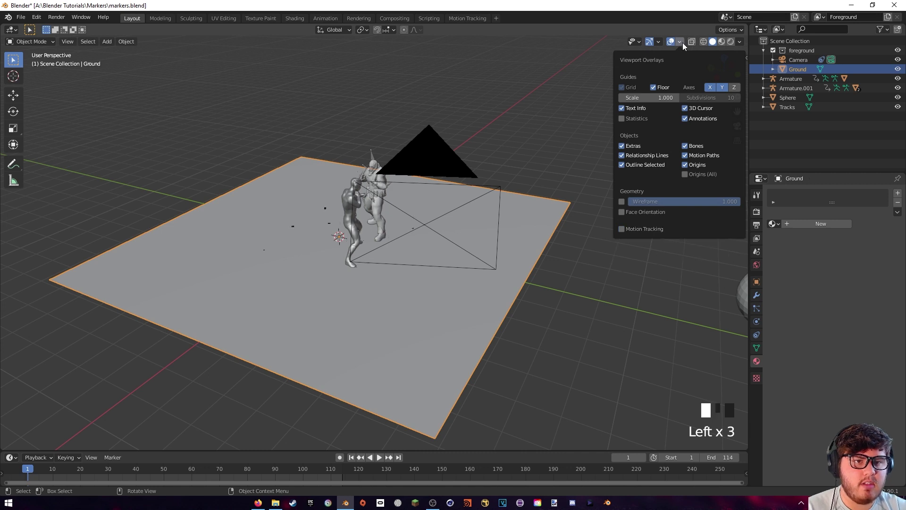
pyautogui.click(532, 197)
pyautogui.press('h')
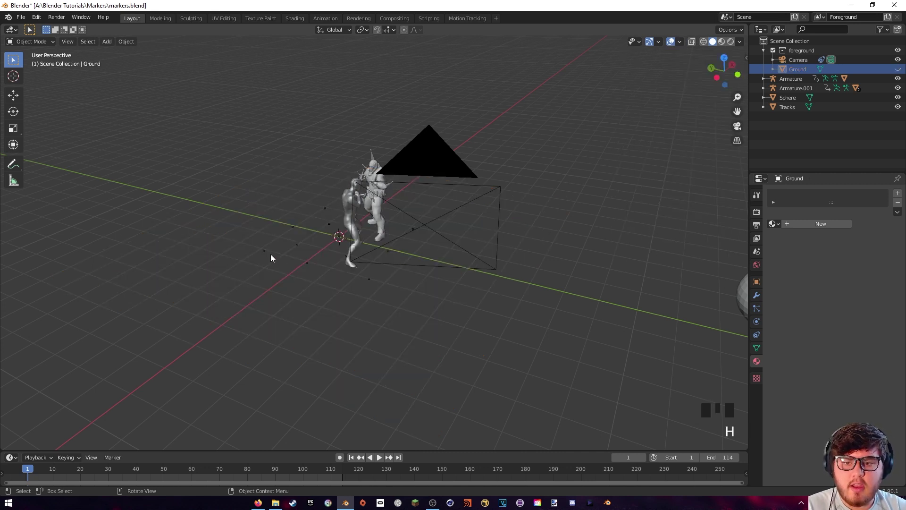
# - Select the Tracks mesh and add a particle system to it
pyautogui.click(316, 256)
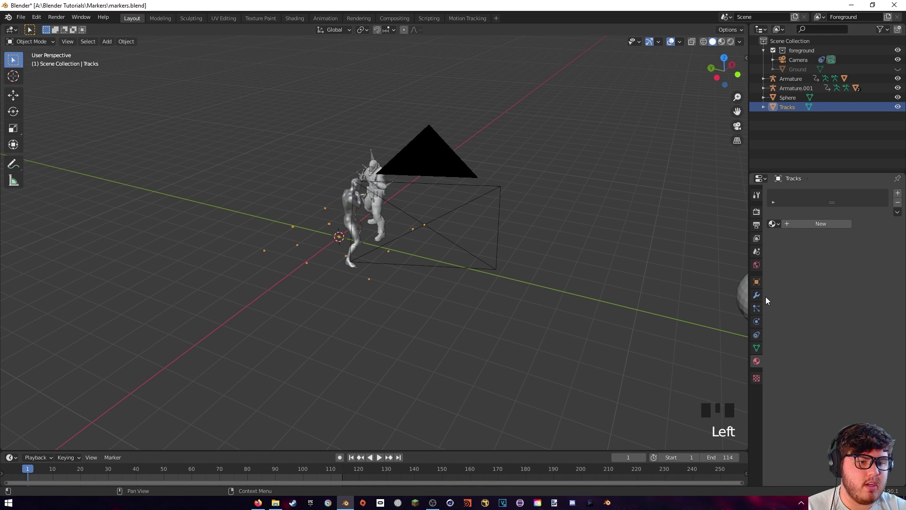
pyautogui.click(757, 308)
pyautogui.click(898, 193)
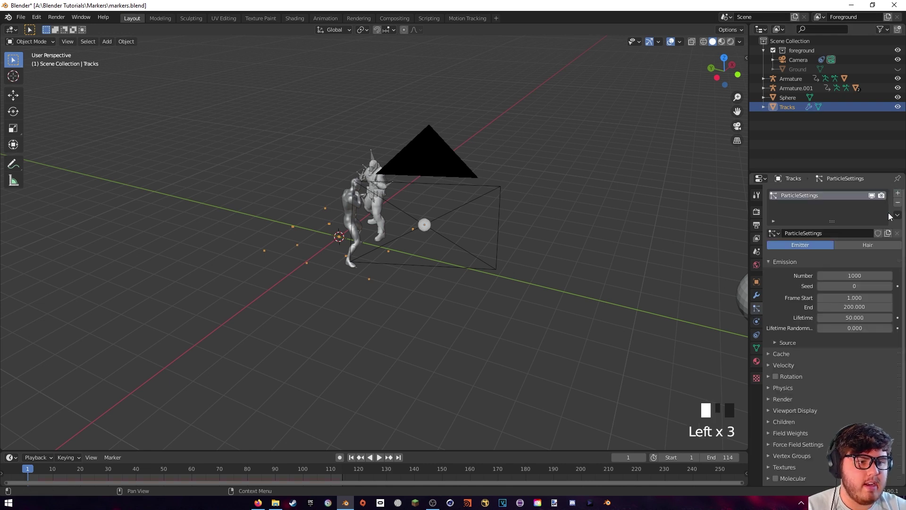
pyautogui.keyDown('shift'); pyautogui.moveTo(637, 282); pyautogui.dragTo(605, 283, button='middle'); pyautogui.keyUp('shift')
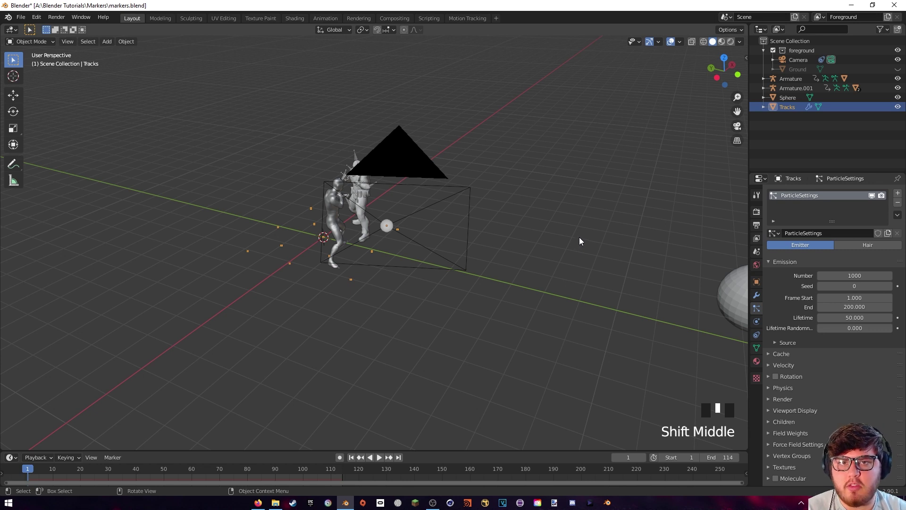
# - Set the Tracks particle emission's Frame Start and End both to 0
pyautogui.click(842, 297)
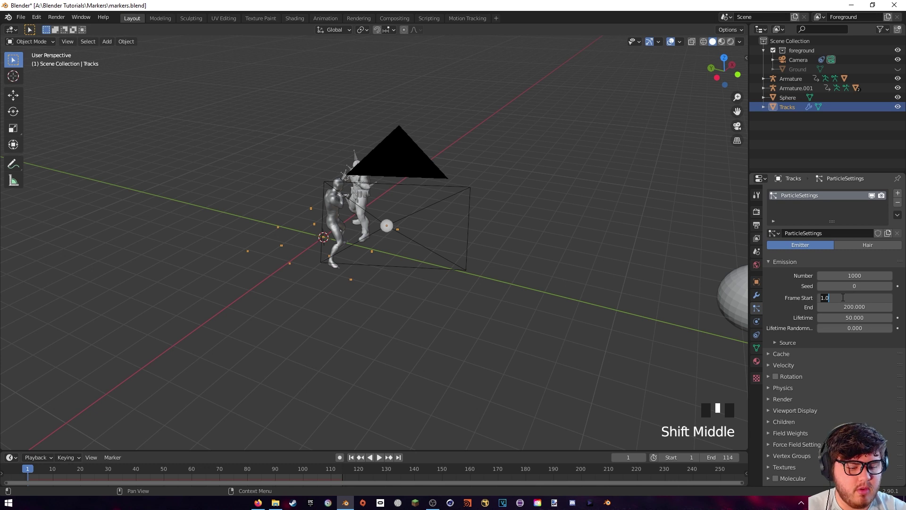
pyautogui.press('BackSpace')
pyautogui.write('0')
pyautogui.press('Return')
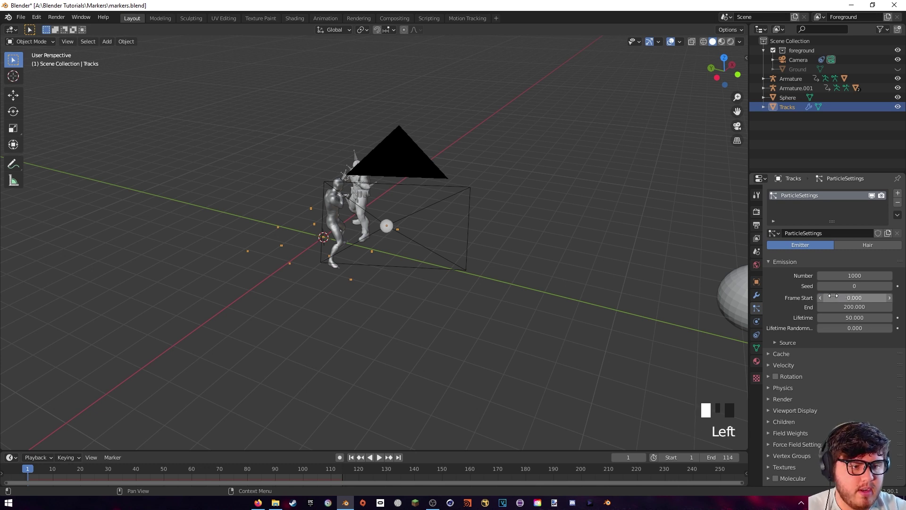
pyautogui.click(848, 308)
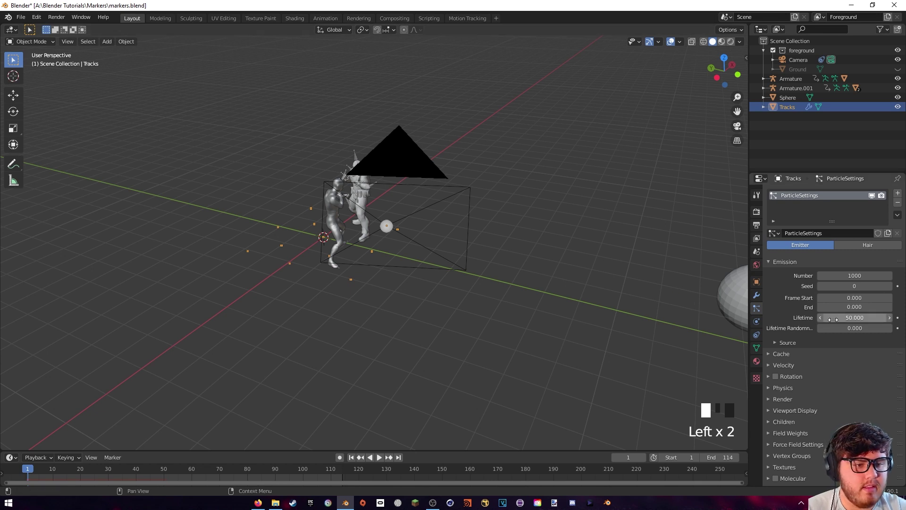
# - Set the Tracks particle Lifetime to 250 and move to the final frame, 114
pyautogui.click(842, 317)
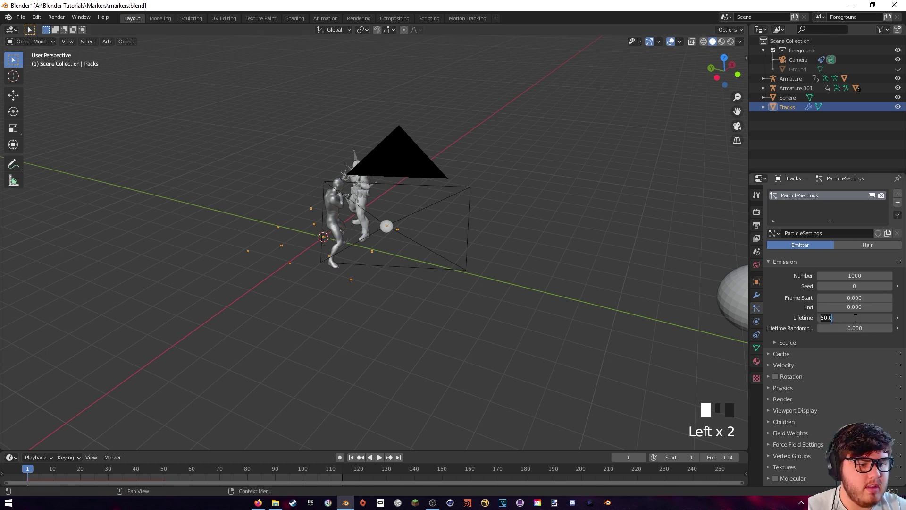
pyautogui.write('250')
pyautogui.click(674, 298)
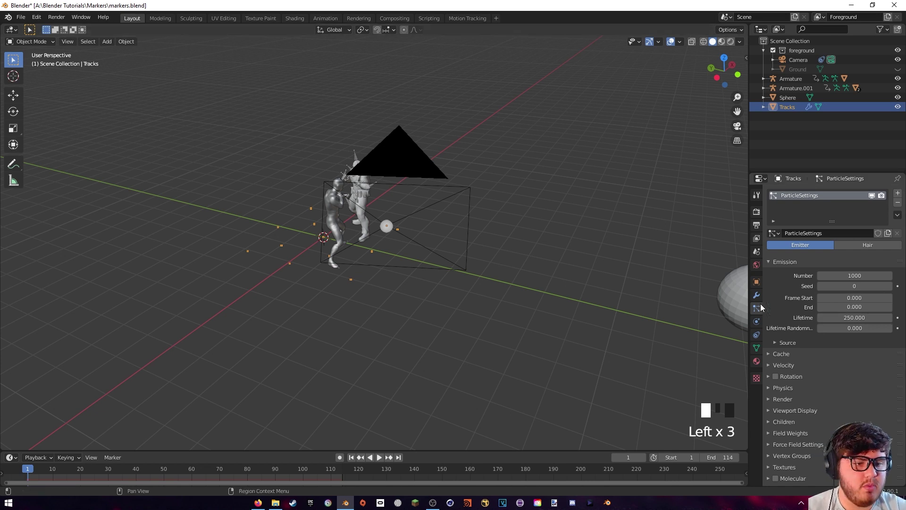
pyautogui.scroll(-1, 781, 316)
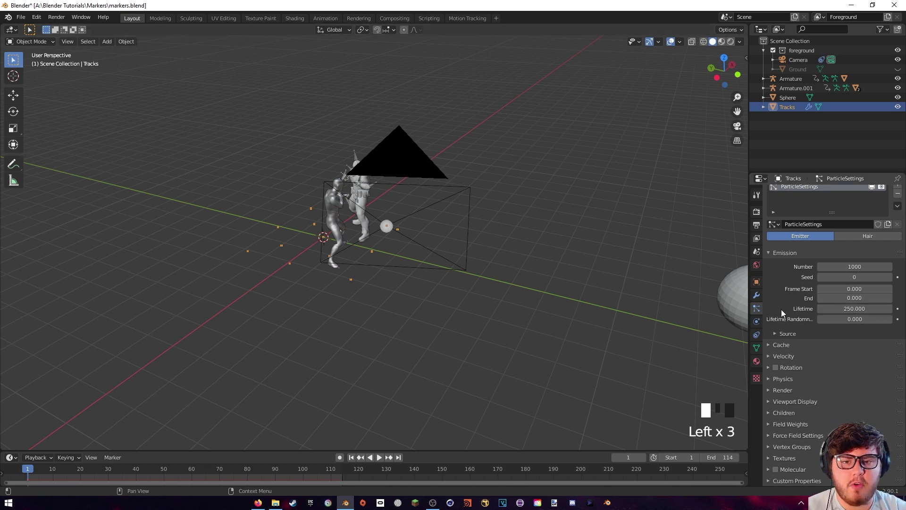
pyautogui.click(342, 476)
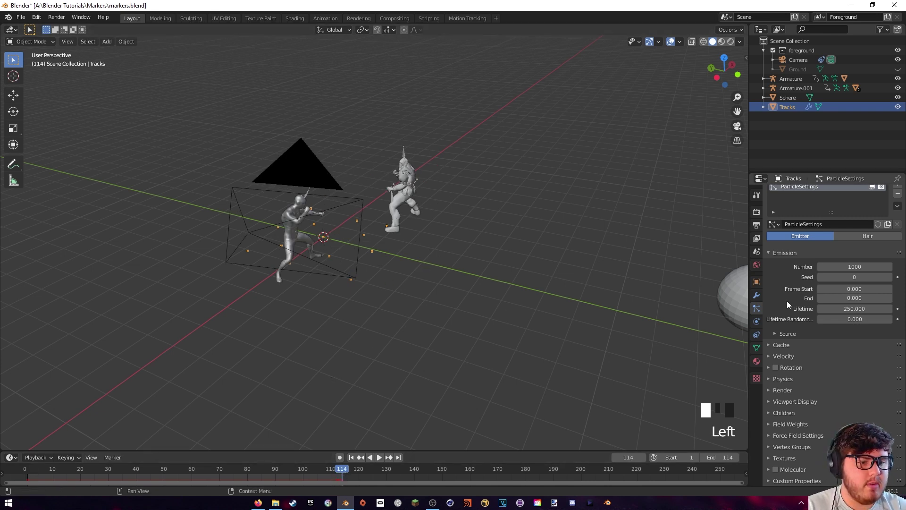
# - Render the particles as Object, with the Sphere picked as the instance object
pyautogui.click(782, 394)
pyautogui.click(840, 404)
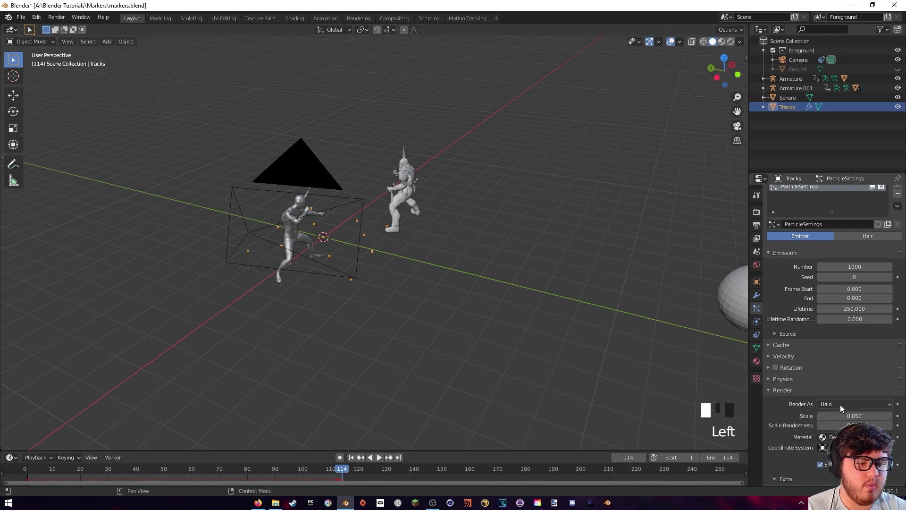
pyautogui.click(826, 457)
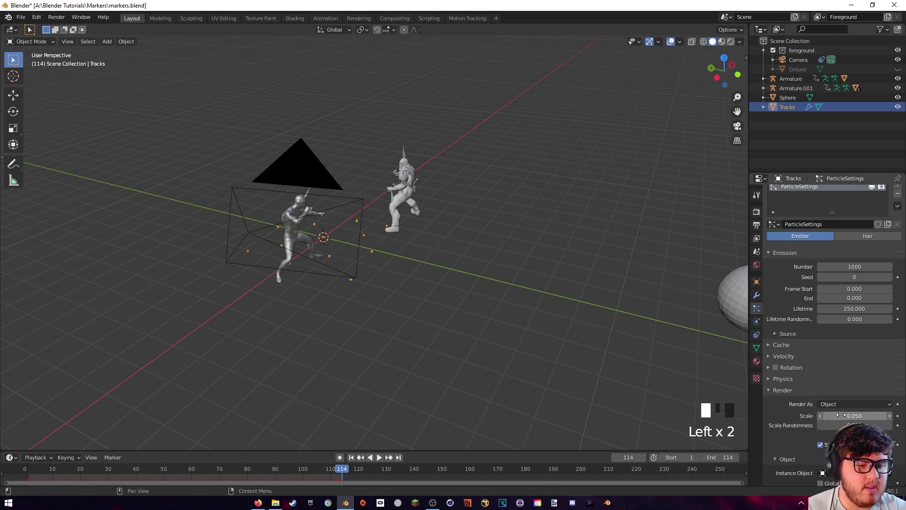
pyautogui.click(889, 473)
pyautogui.click(737, 299)
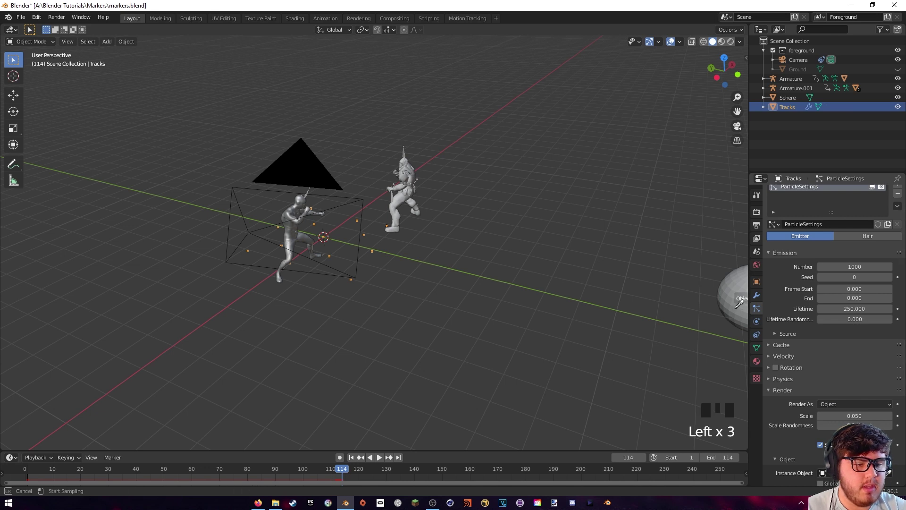
# - Play the animation from frame 1 and examine where the sphere particles appear relative to the tracked points
pyautogui.keyDown('shift'); pyautogui.moveTo(631, 377); pyautogui.dragTo(569, 284, button='middle'); pyautogui.keyUp('shift')
pyautogui.scroll(-5, 802, 411)
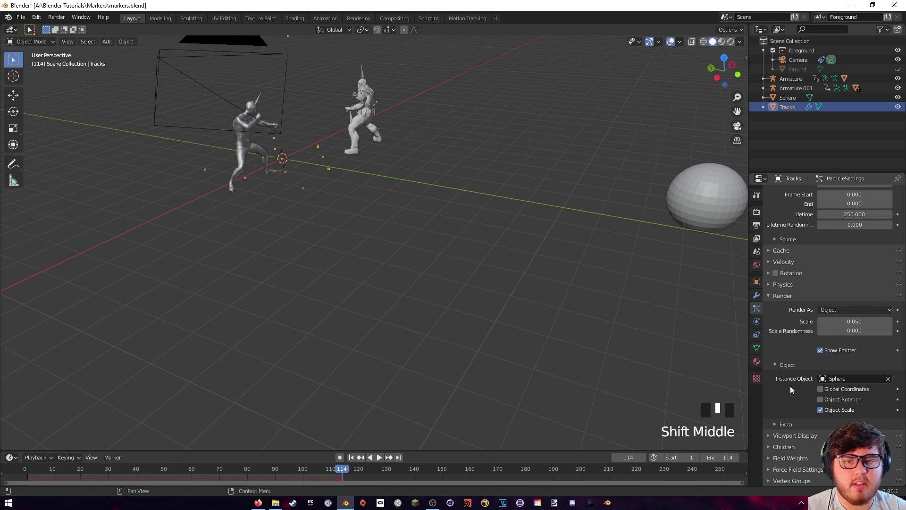
pyautogui.keyDown('shift'); pyautogui.moveTo(370, 206); pyautogui.dragTo(382, 239, button='middle'); pyautogui.keyUp('shift')
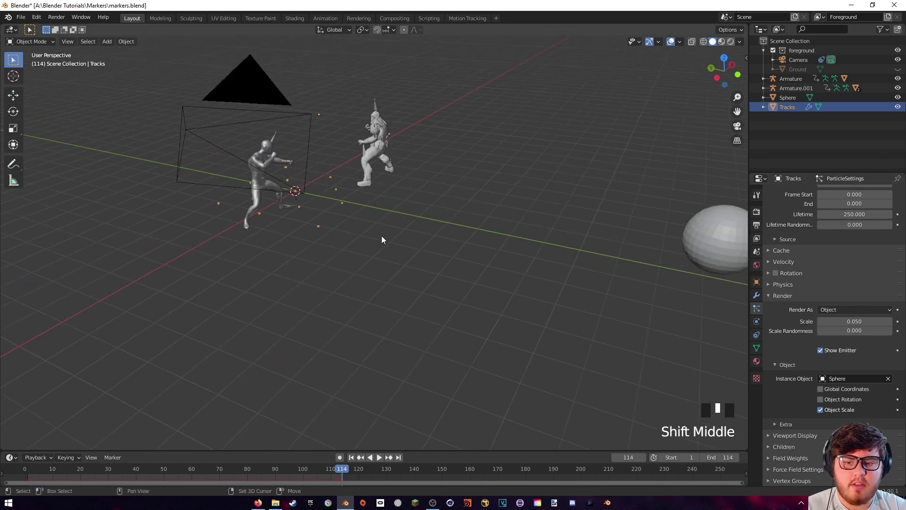
pyautogui.click(351, 457)
pyautogui.click(379, 458)
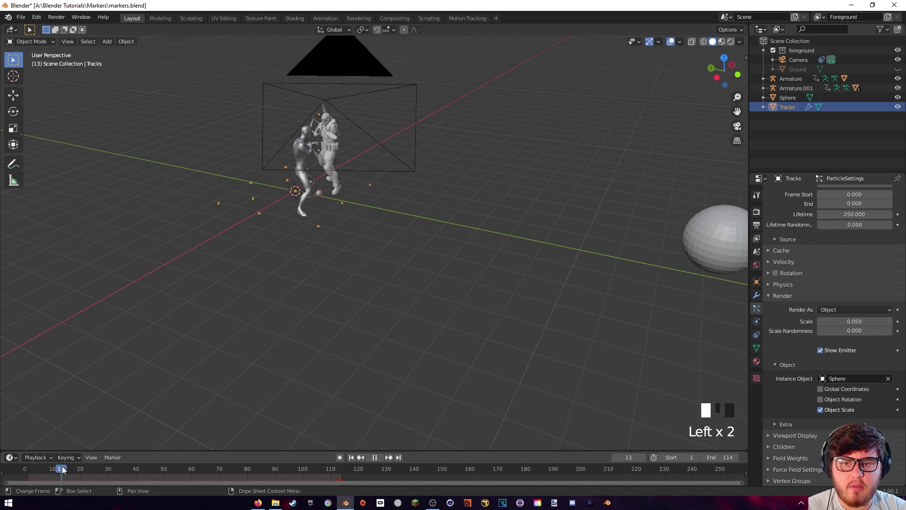
pyautogui.moveTo(212, 333); pyautogui.dragTo(247, 327, button='middle')
pyautogui.moveTo(45, 471); pyautogui.dragTo(28, 476)
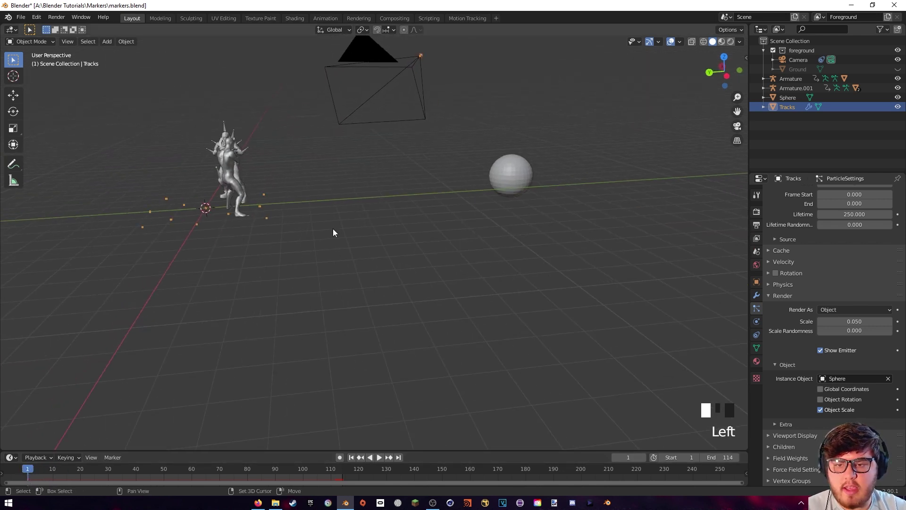
pyautogui.keyDown('shift'); pyautogui.moveTo(447, 233); pyautogui.dragTo(461, 276, button='middle'); pyautogui.keyUp('shift')
pyautogui.scroll(1, 799, 332)
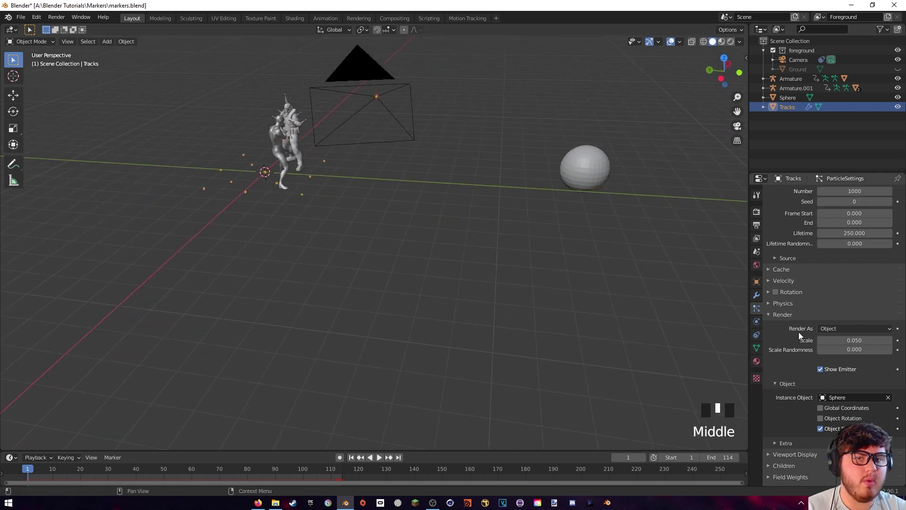
# - Set the particle source to emit from Vertices and look through the camera at the spheres on the markers
pyautogui.scroll(3, 812, 325)
pyautogui.click(788, 314)
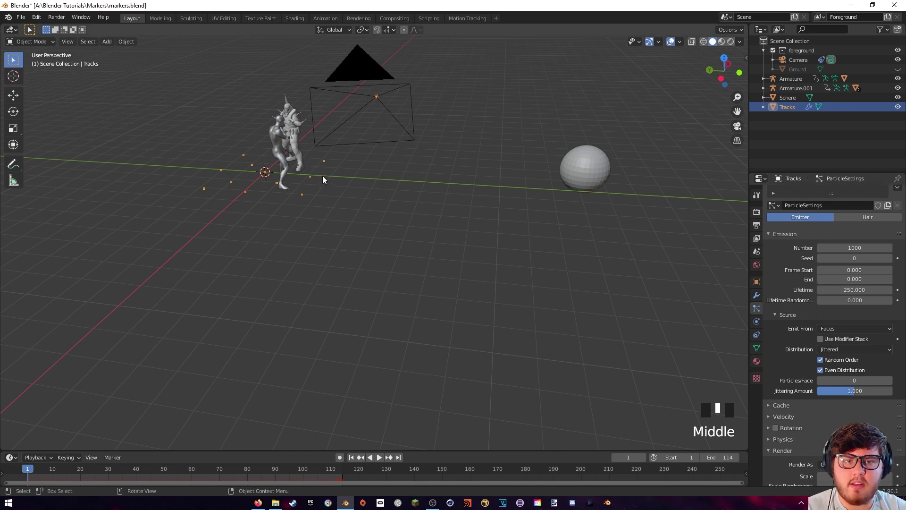
pyautogui.click(858, 329)
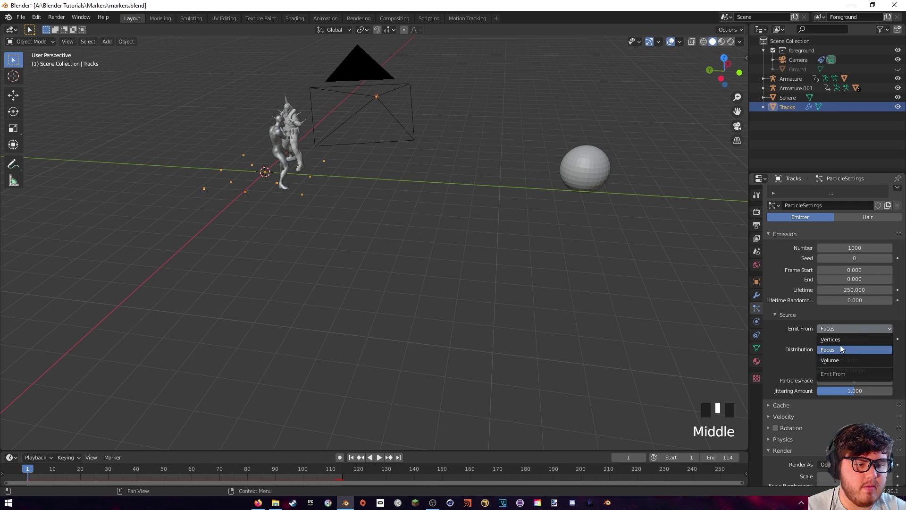
pyautogui.click(832, 339)
pyautogui.press('KP_0')
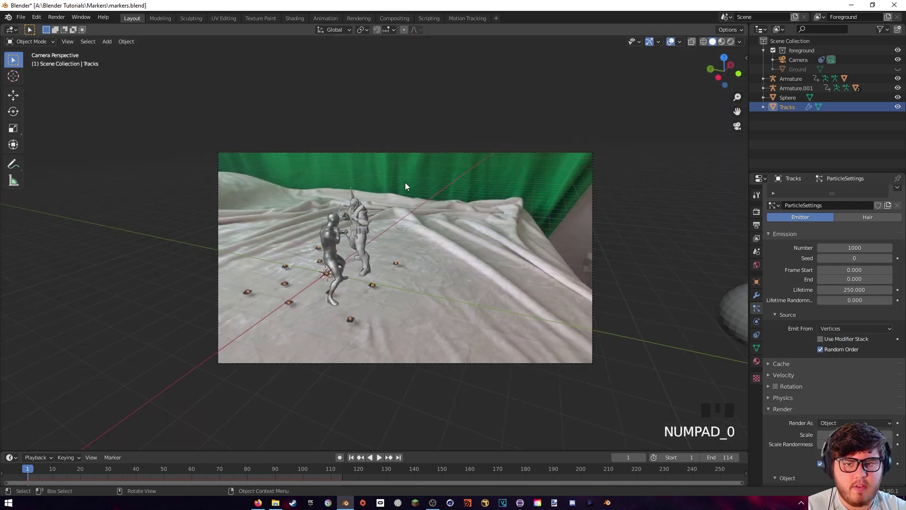
pyautogui.scroll(6, 405, 182)
pyautogui.keyDown('shift'); pyautogui.moveTo(400, 243); pyautogui.dragTo(455, 171, button='middle'); pyautogui.keyUp('shift')
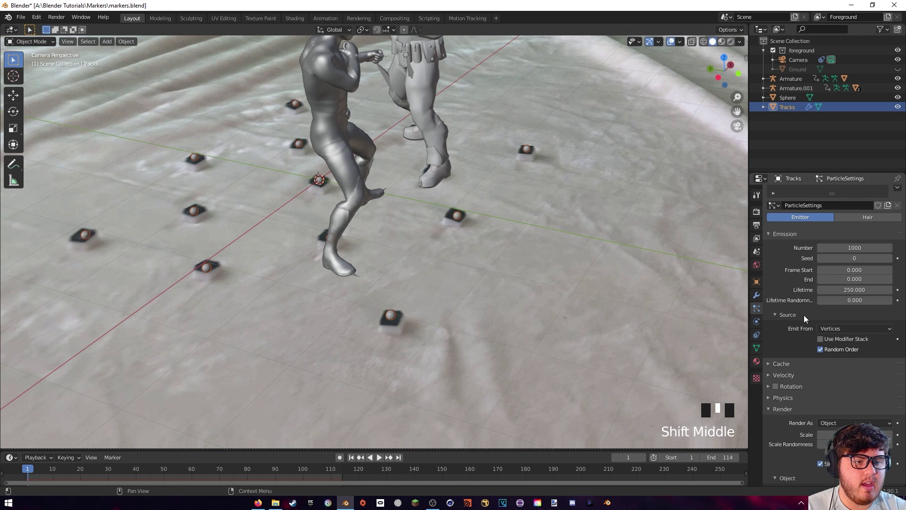
# - Set the particle emission Number to 13 and turn off Random Order
pyautogui.click(845, 248)
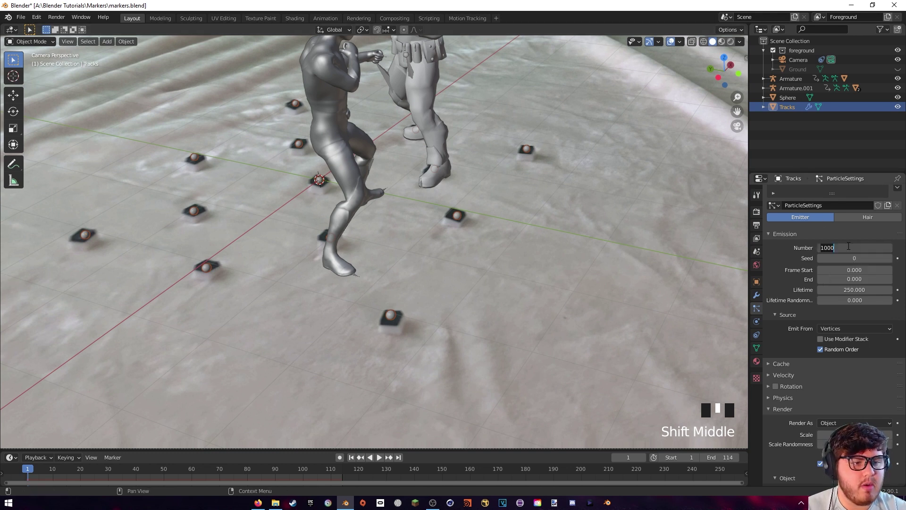
pyautogui.click(861, 243)
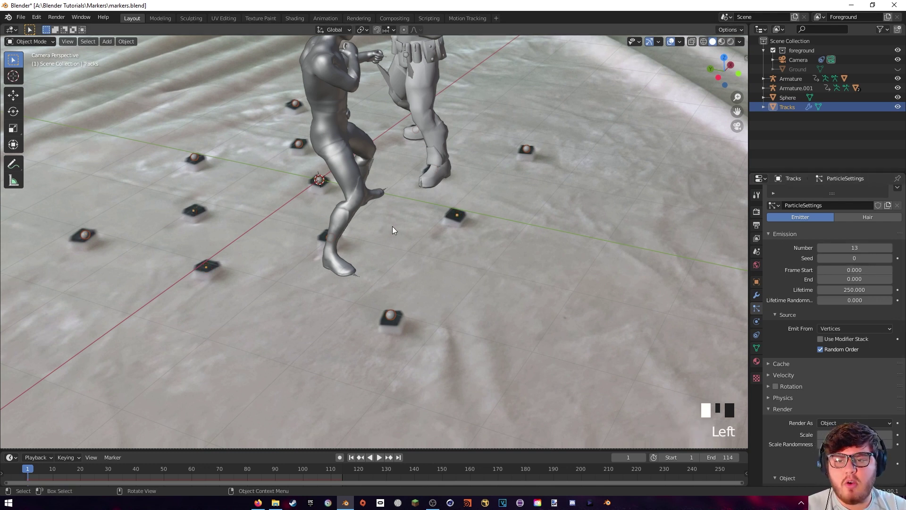
pyautogui.scroll(2, 393, 240)
pyautogui.keyDown('shift'); pyautogui.moveTo(315, 246); pyautogui.dragTo(401, 252, button='middle'); pyautogui.keyUp('shift')
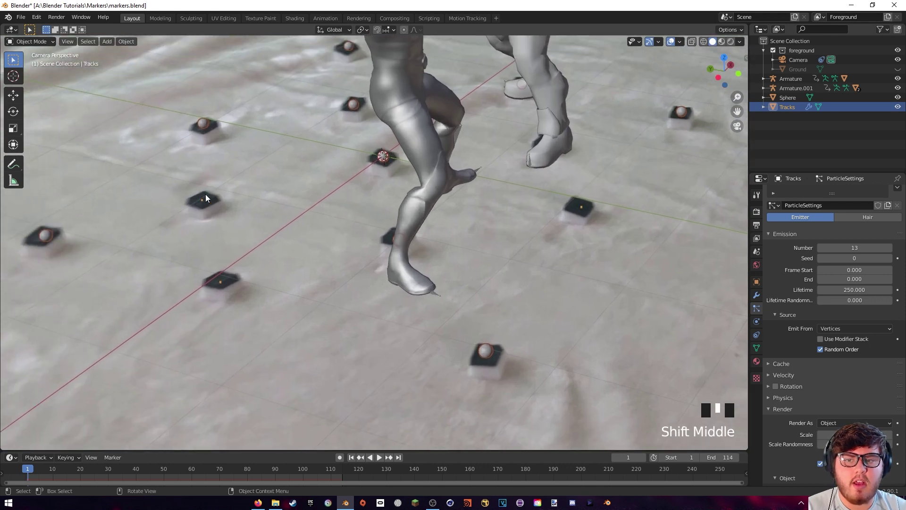
pyautogui.scroll(-2, 401, 203)
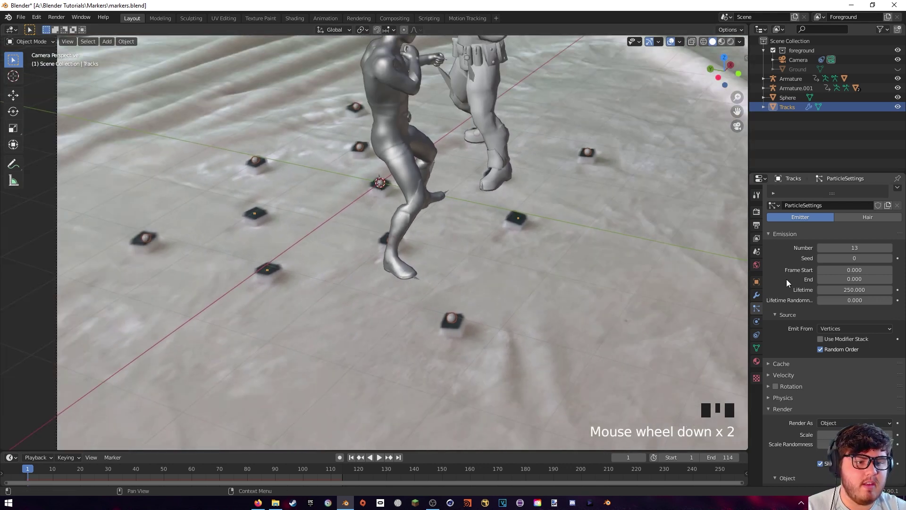
pyautogui.click(821, 349)
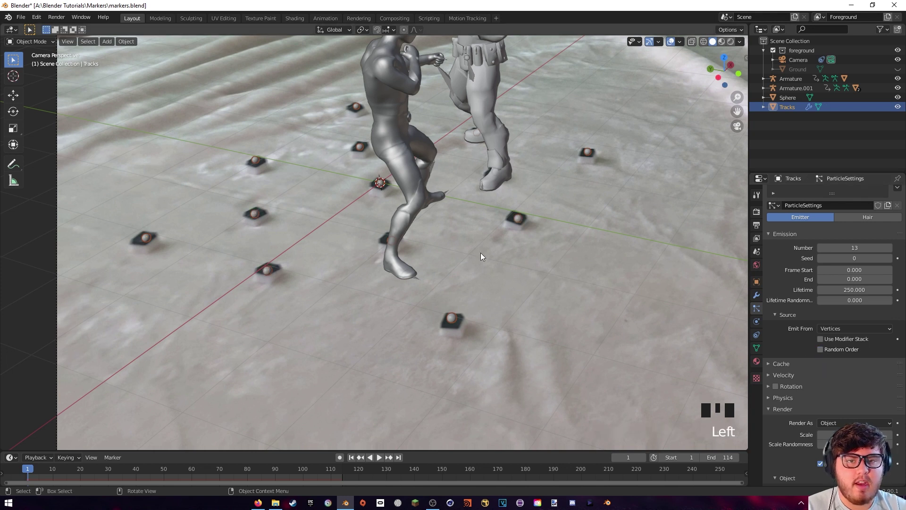
pyautogui.keyDown('shift'); pyautogui.moveTo(502, 238); pyautogui.dragTo(481, 262, button='middle'); pyautogui.keyUp('shift')
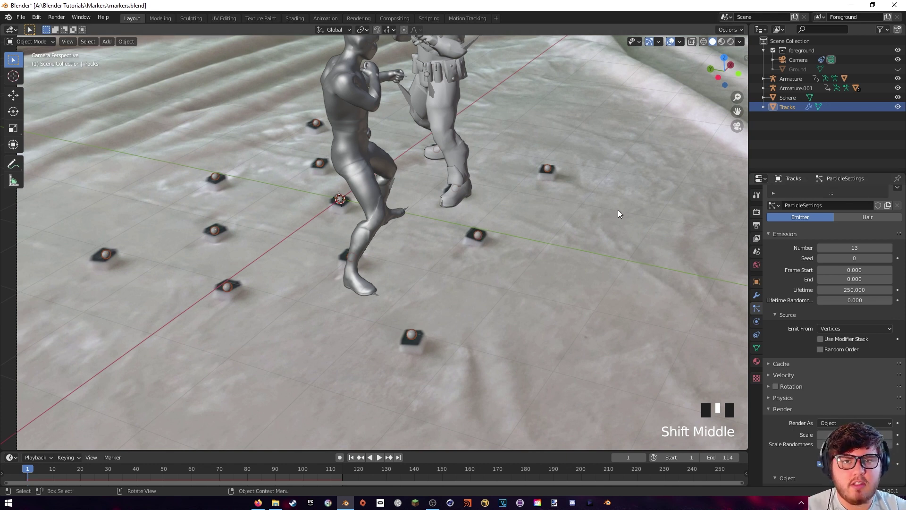
# - Increase the particle render Scale to 0.280 and switch the viewport to Wireframe shading
pyautogui.scroll(-4, 812, 371)
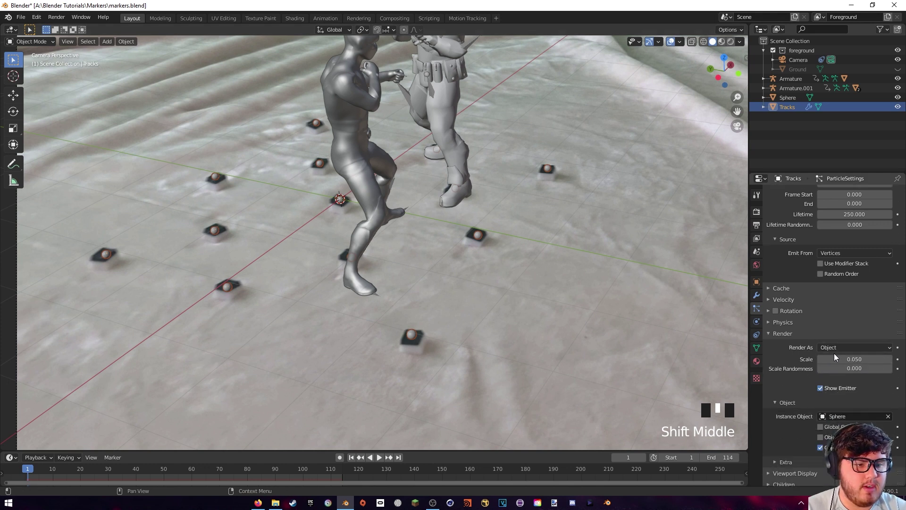
pyautogui.moveTo(854, 359); pyautogui.dragTo(866, 359)
pyautogui.press('z')
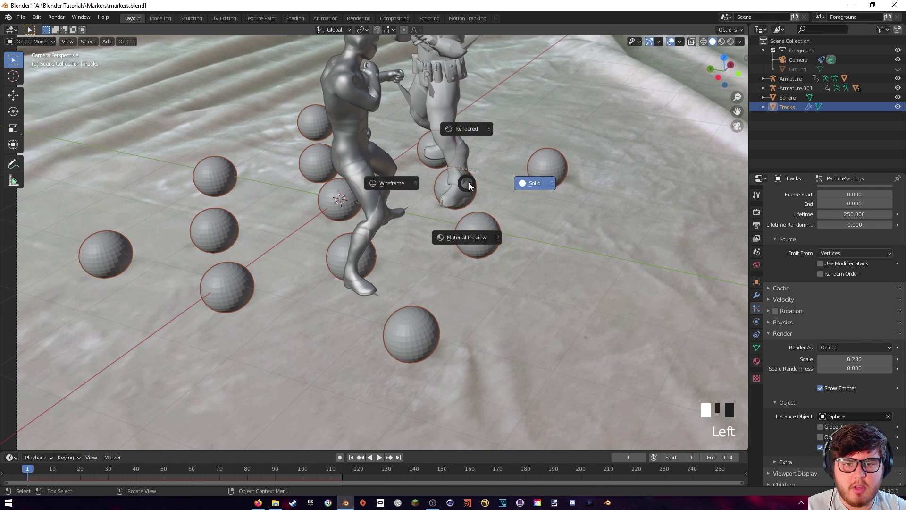
pyautogui.click(404, 181)
pyautogui.scroll(3, 310, 212)
pyautogui.keyDown('shift'); pyautogui.moveTo(307, 259); pyautogui.dragTo(400, 265, button='middle'); pyautogui.keyUp('shift')
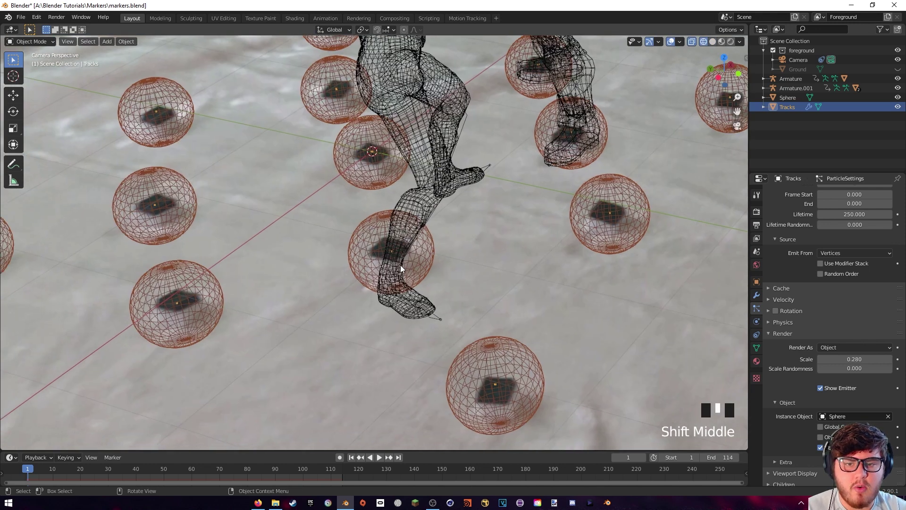
pyautogui.scroll(-4, 222, 367)
# - Check the falling spheres at frame 31, return to frame 1, and set the particles' Gravity field weight to 0
pyautogui.moveTo(30, 470); pyautogui.dragTo(111, 470)
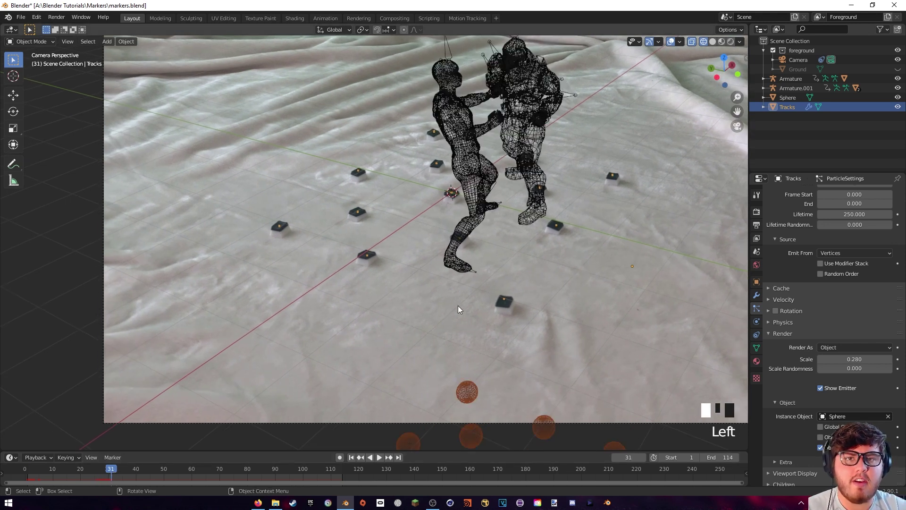
pyautogui.click(352, 458)
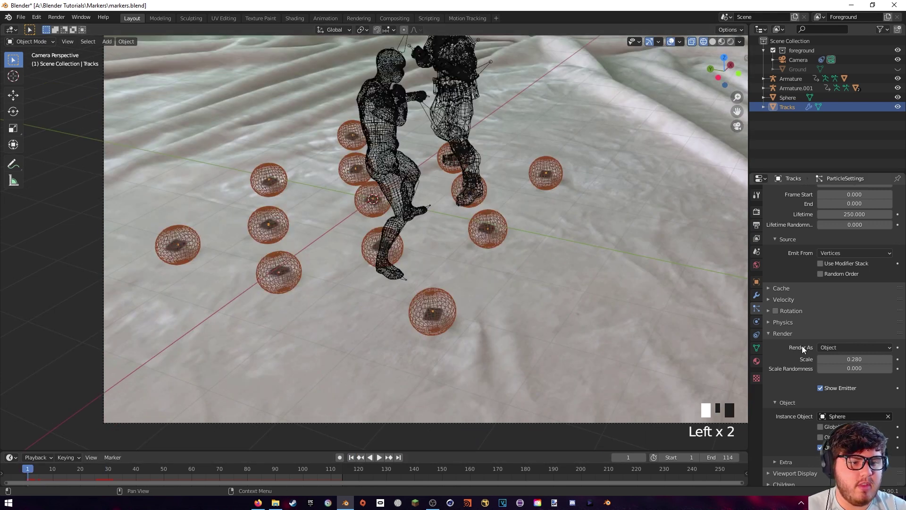
pyautogui.click(771, 333)
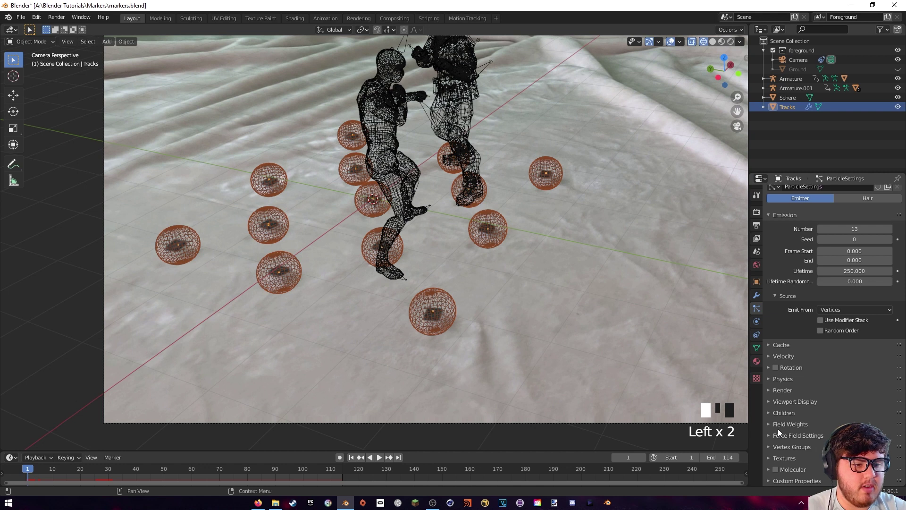
pyautogui.click(778, 424)
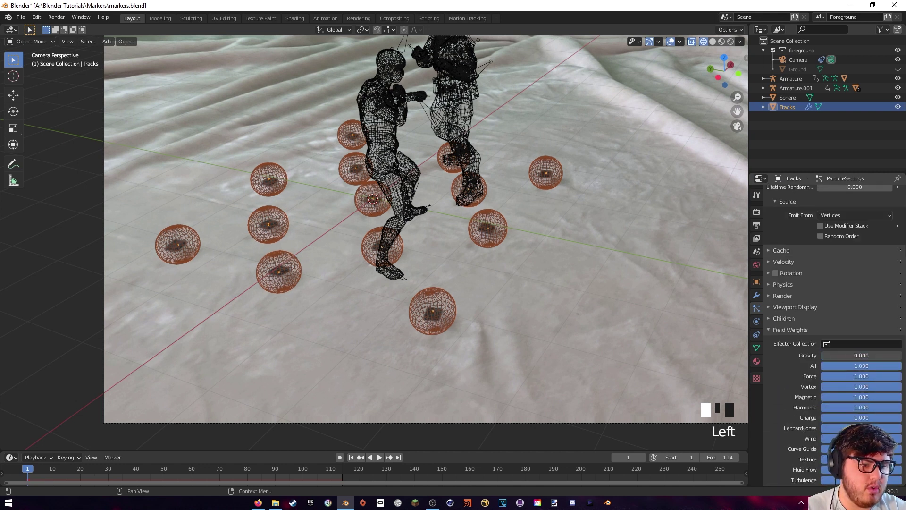
# - Play and scrub the animation up to about frame 92 to examine the spheres' motion, ending back at frame 1
pyautogui.click(351, 457)
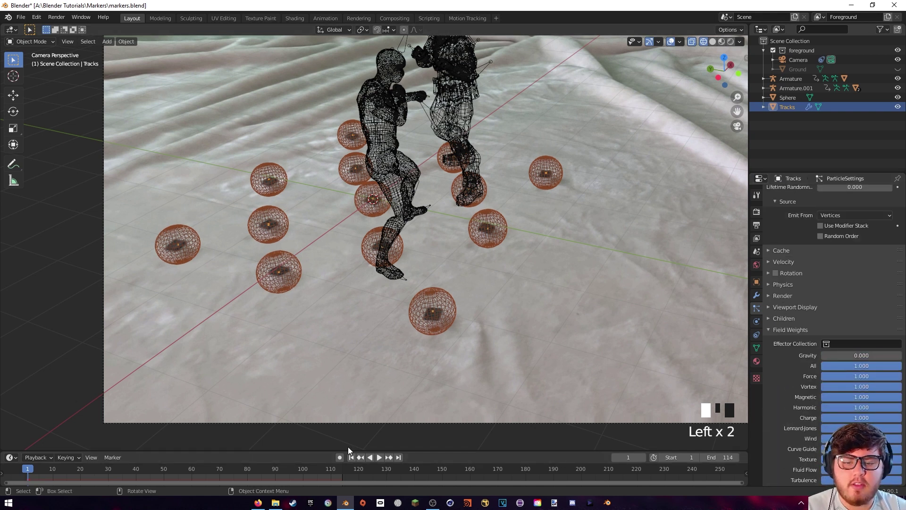
pyautogui.press('space')
pyautogui.press('space')
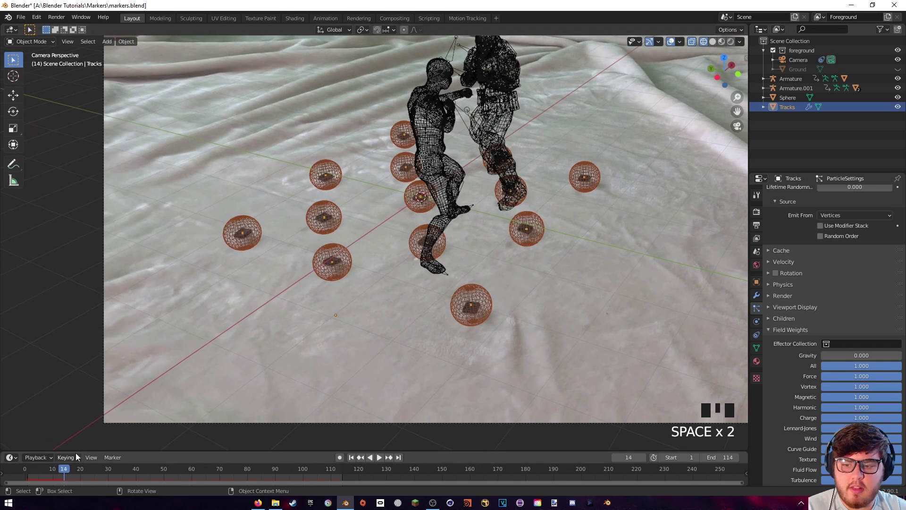
pyautogui.moveTo(81, 469); pyautogui.dragTo(282, 450)
pyautogui.moveTo(282, 450); pyautogui.dragTo(388, 306, button='middle')
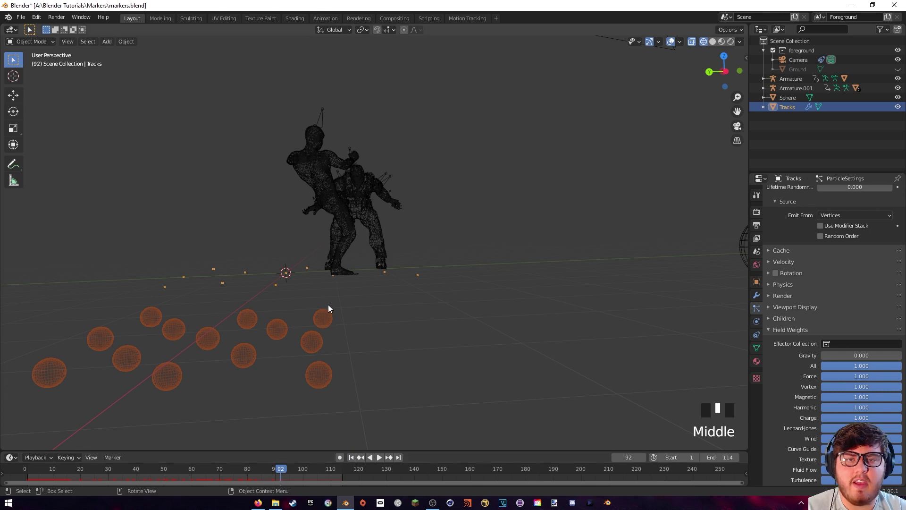
pyautogui.click(351, 457)
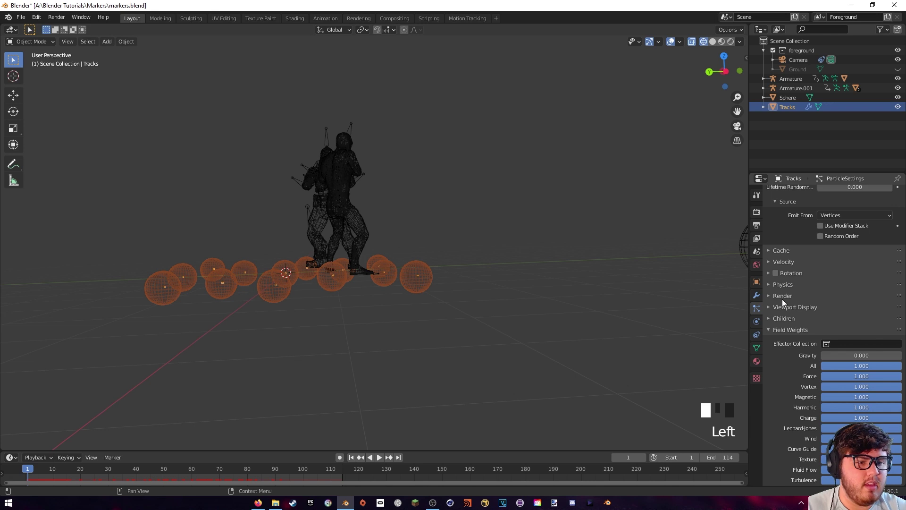
# - Change the particle system's Normal velocity
pyautogui.click(783, 262)
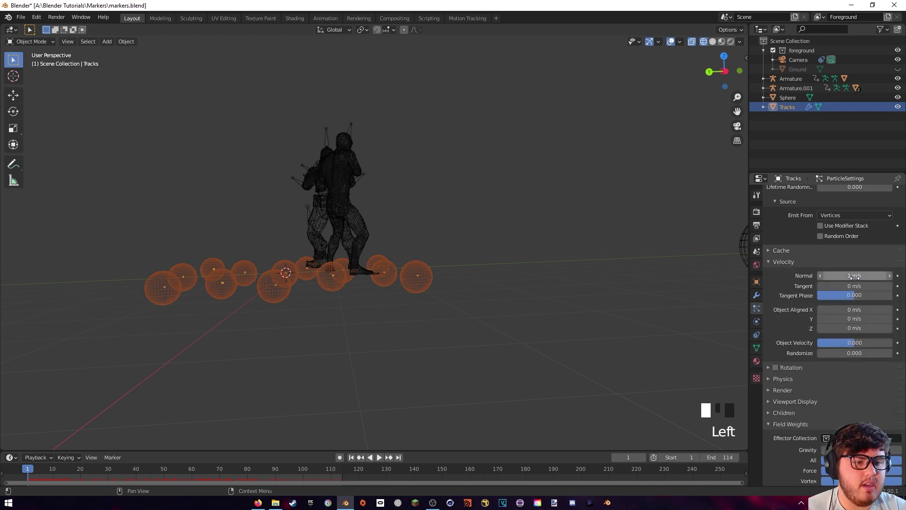
pyautogui.click(856, 277)
pyautogui.click(886, 283)
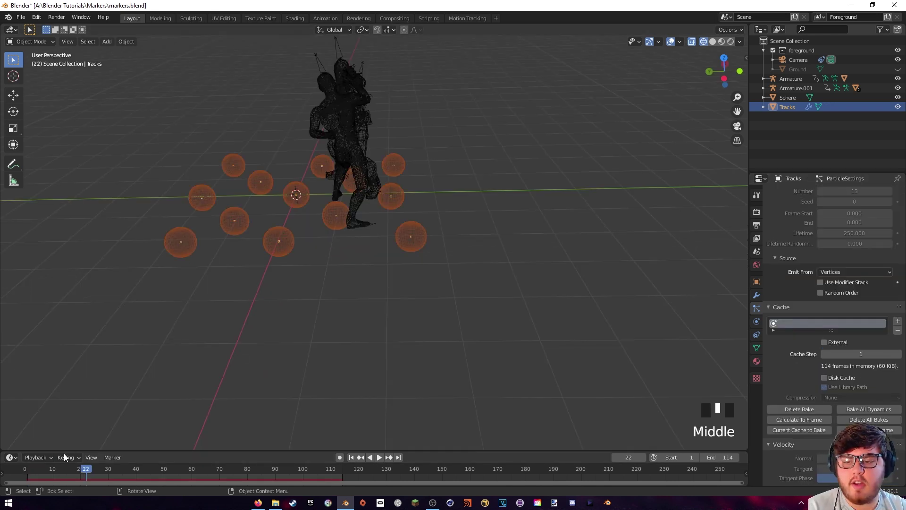
# - Render frame 68 from the camera view and examine the white spheres and fighters up close in the result
pyautogui.moveTo(43, 469); pyautogui.dragTo(217, 421)
pyautogui.press('KP_0')
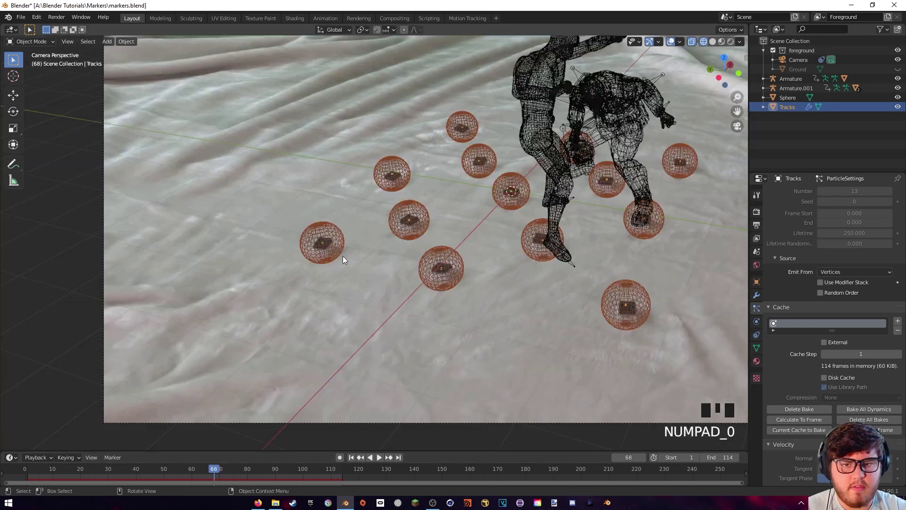
pyautogui.click(56, 17)
pyautogui.click(91, 42)
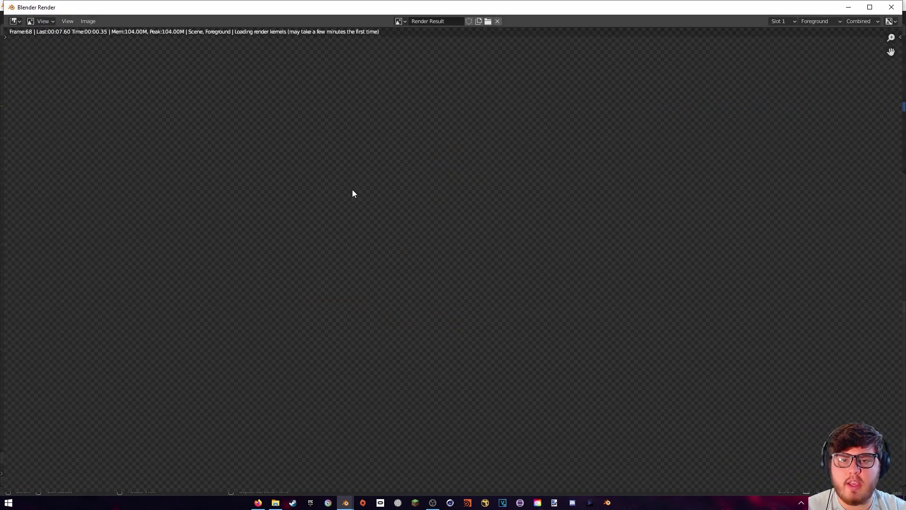
pyautogui.moveTo(449, 174); pyautogui.dragTo(404, 183, button='middle')
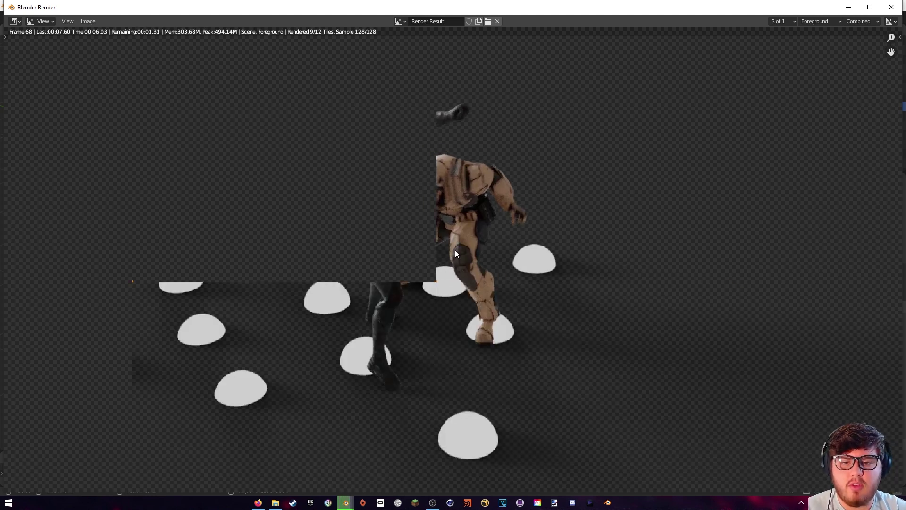
pyautogui.scroll(5, 298, 281)
pyautogui.moveTo(299, 281); pyautogui.dragTo(711, 168, button='middle')
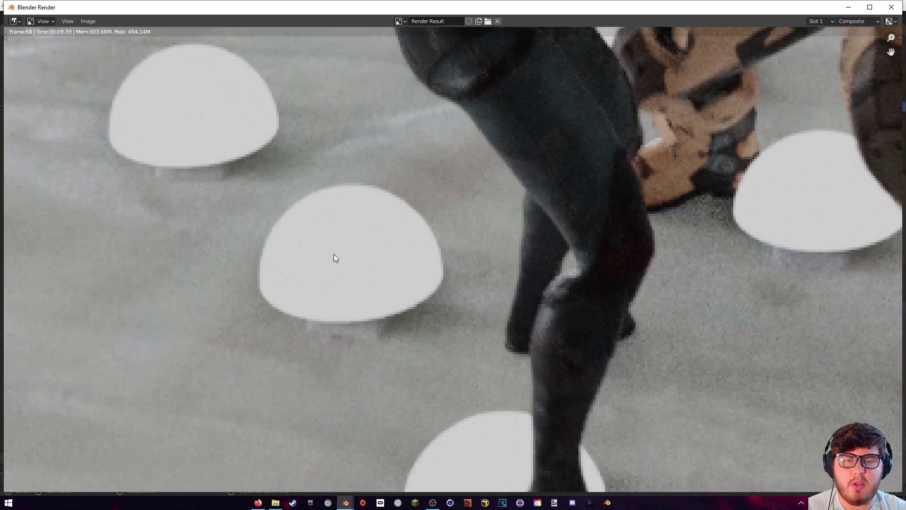
pyautogui.scroll(-6, 348, 229)
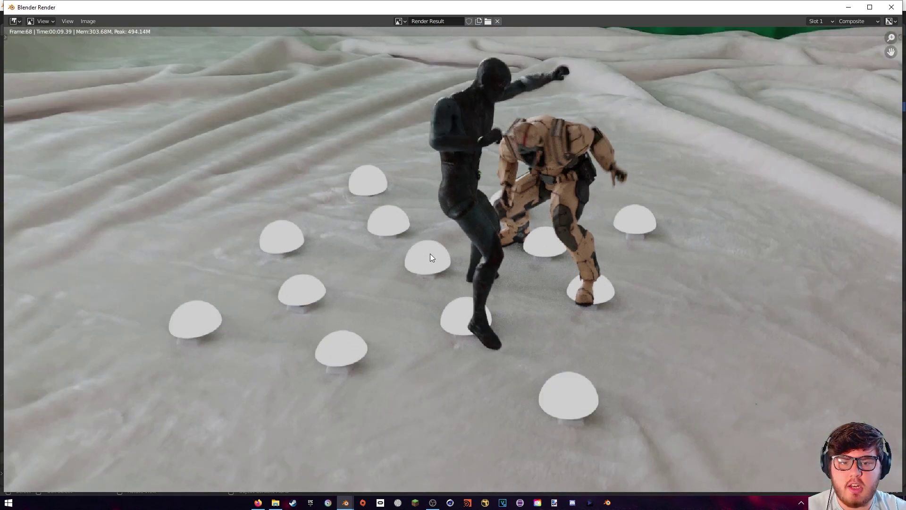
pyautogui.scroll(-2, 430, 254)
pyautogui.click(891, 7)
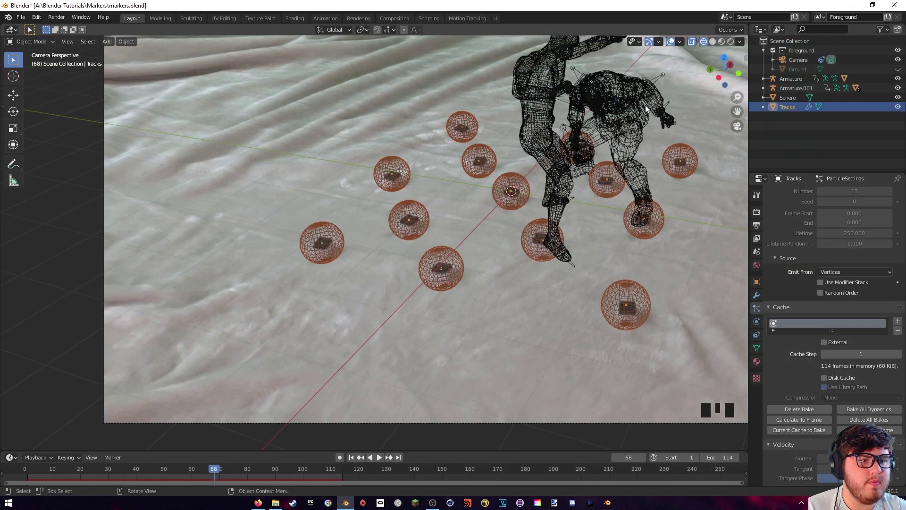
# - Create a new collection and move Armature and Armature.001 into it
pyautogui.keyDown('shift'); pyautogui.moveTo(594, 186); pyautogui.dragTo(461, 212, button='middle'); pyautogui.keyUp('shift')
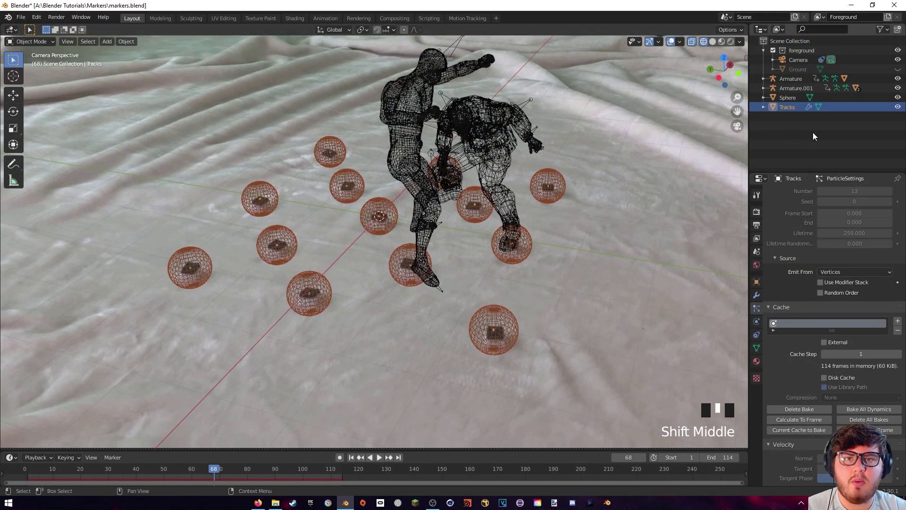
pyautogui.rightClick(781, 146)
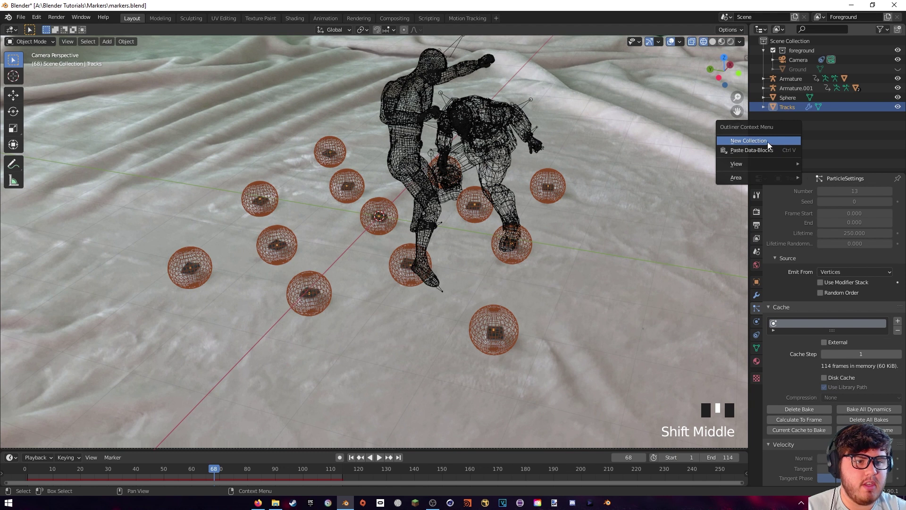
pyautogui.click(768, 141)
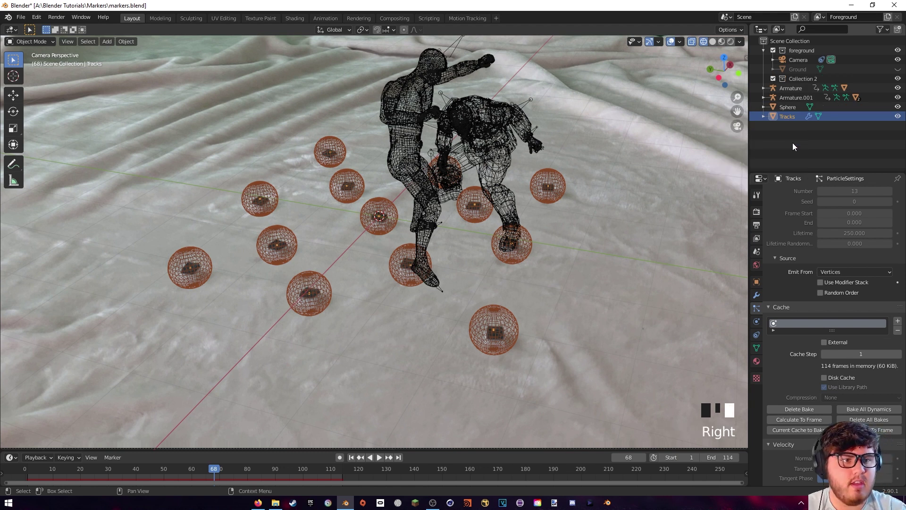
pyautogui.click(797, 78)
pyautogui.click(797, 97)
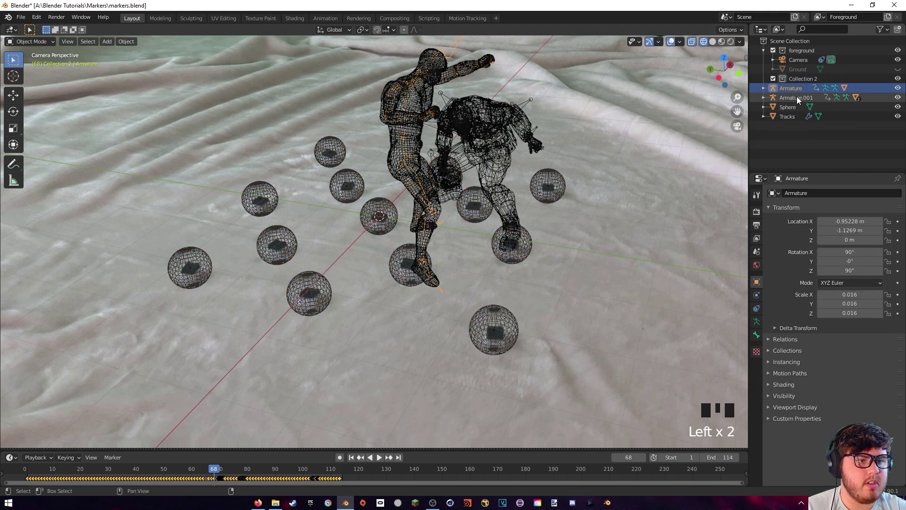
pyautogui.keyDown('shift'); pyautogui.click(792, 88); pyautogui.keyUp('shift')
pyautogui.moveTo(791, 88); pyautogui.dragTo(800, 78)
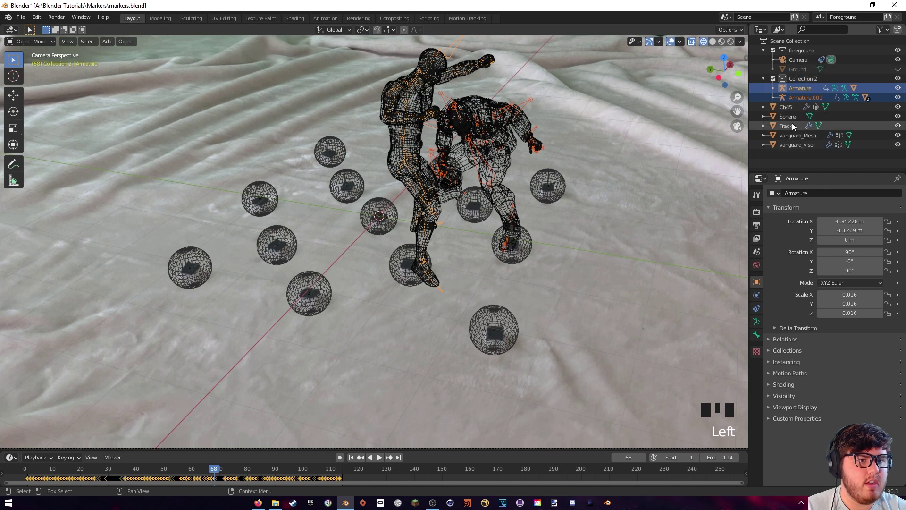
# - Move the Ch45, vanguard_Mesh and vanguard_visor meshes into Collection 2 with their armatures
pyautogui.click(789, 108)
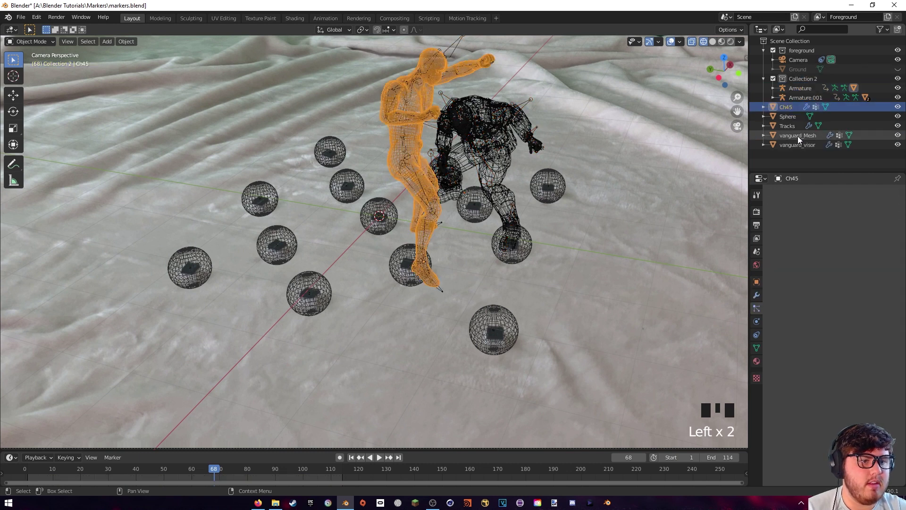
pyautogui.keyDown('shift'); pyautogui.click(797, 136); pyautogui.keyUp('shift')
pyautogui.click(799, 137)
pyautogui.keyDown('ctrl'); pyautogui.click(786, 107); pyautogui.keyUp('ctrl')
pyautogui.keyDown('ctrl'); pyautogui.click(794, 144); pyautogui.keyUp('ctrl')
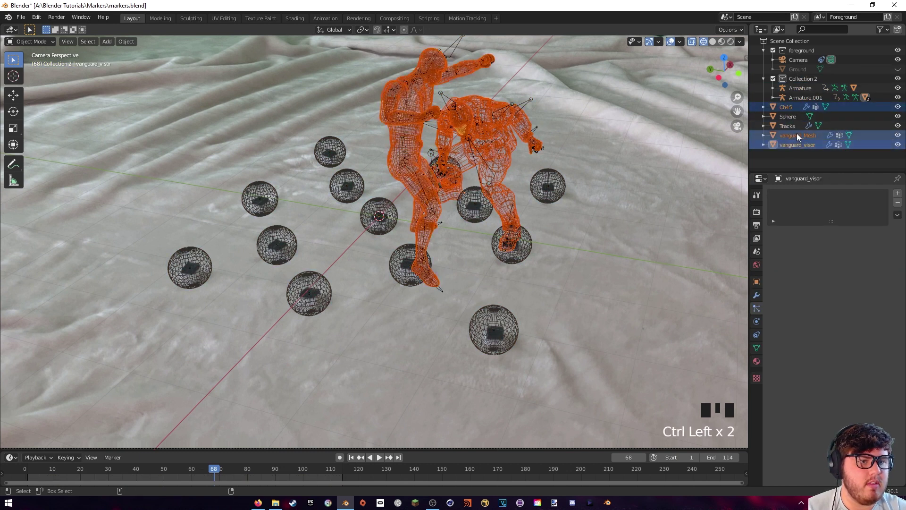
pyautogui.moveTo(797, 135); pyautogui.dragTo(797, 79)
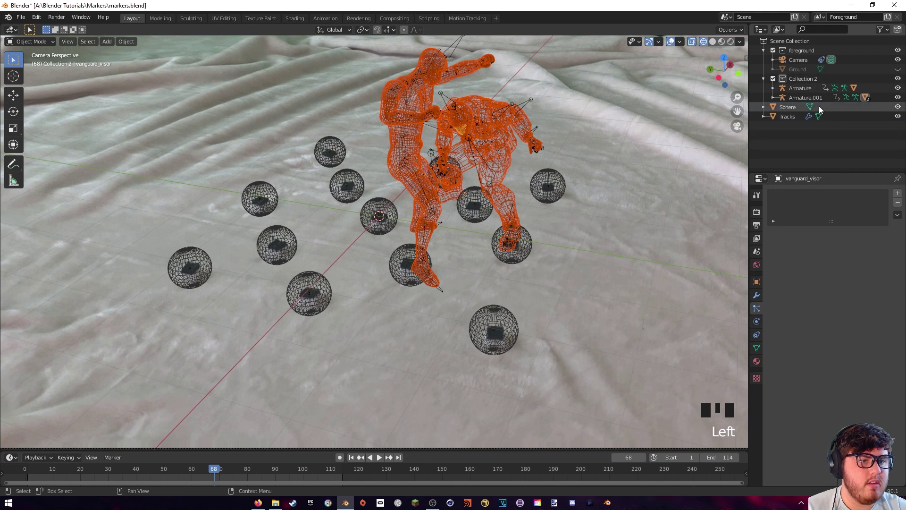
# - Exclude Collection 2 from the Foreground view layer and move the Ground object into it
pyautogui.click(773, 79)
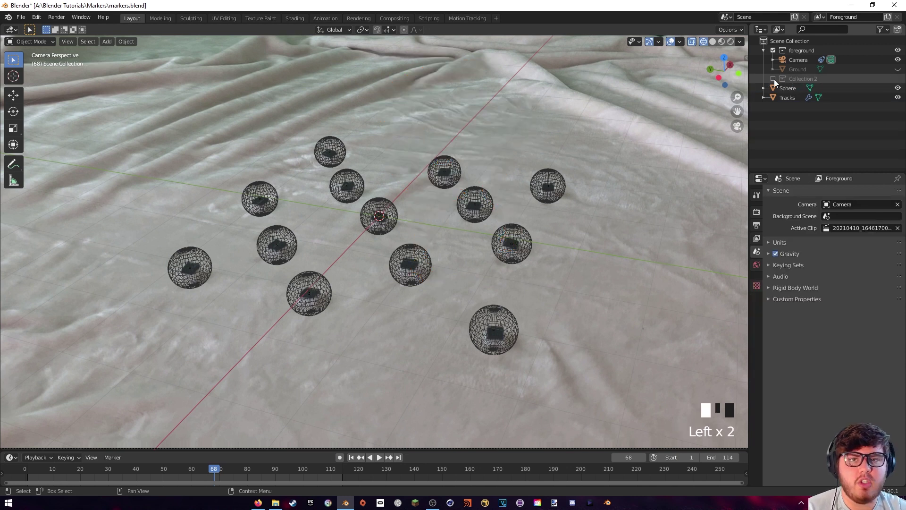
pyautogui.keyDown('shift'); pyautogui.moveTo(498, 124); pyautogui.dragTo(437, 143, button='middle'); pyautogui.keyUp('shift')
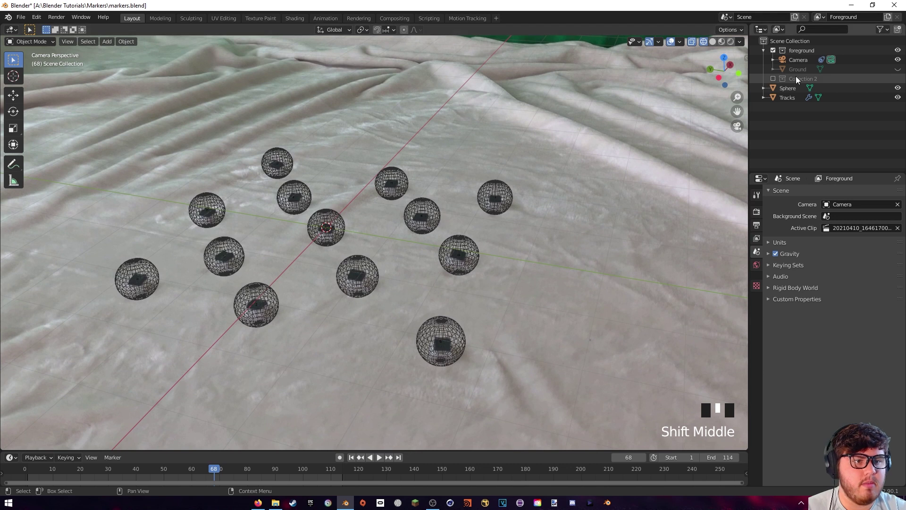
pyautogui.click(786, 92)
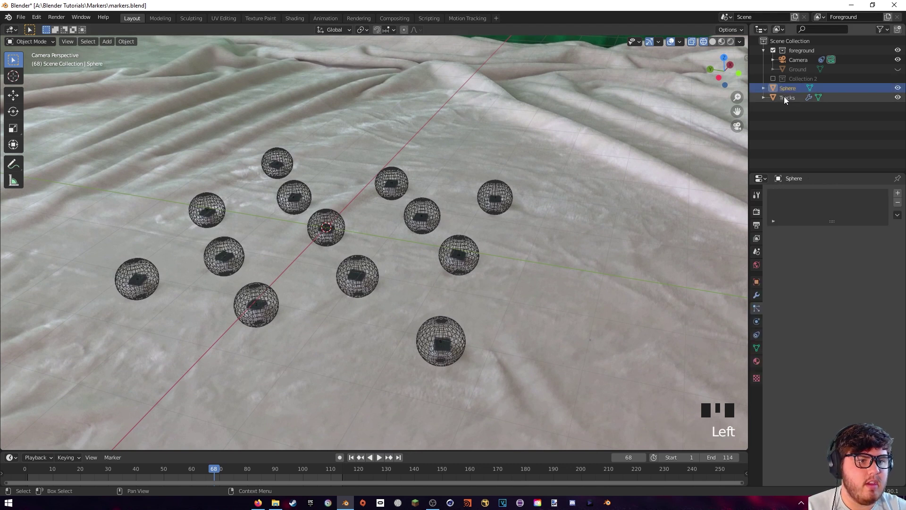
pyautogui.click(786, 71)
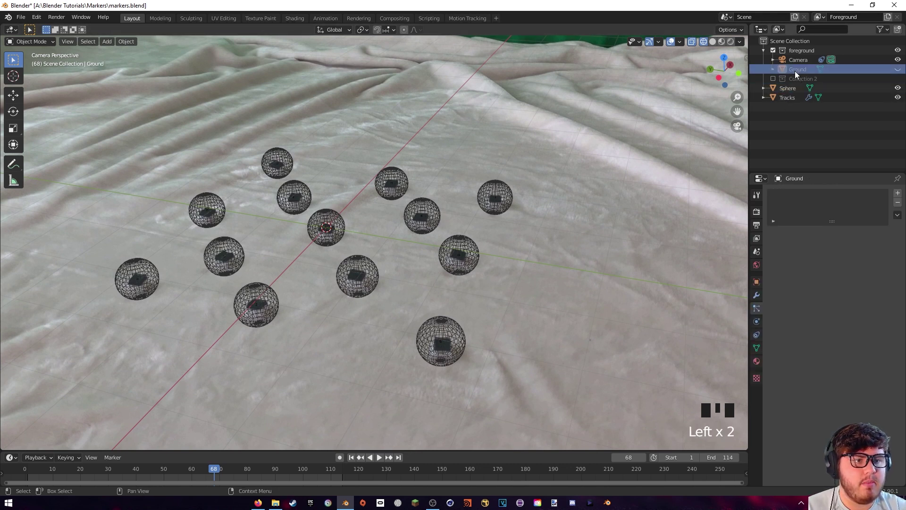
pyautogui.moveTo(795, 71); pyautogui.dragTo(794, 77)
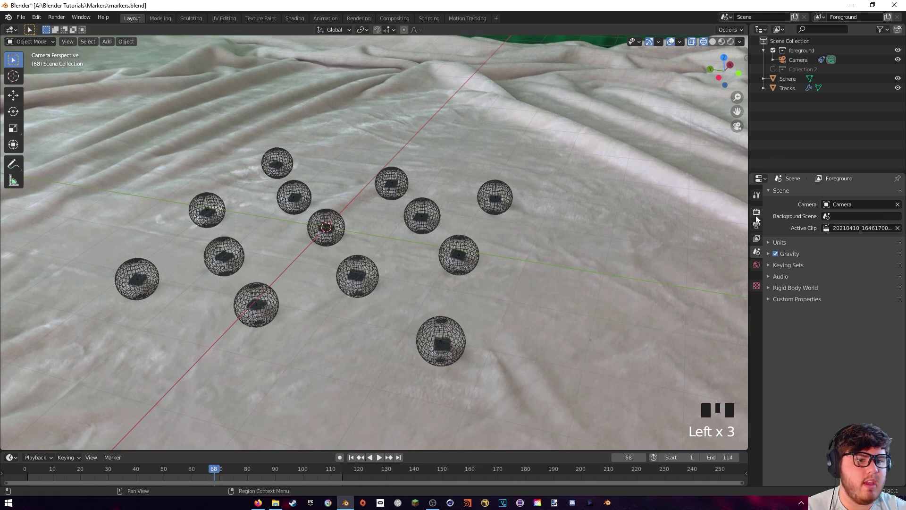
# - Switch the viewport to Rendered shading and test-render frame 68 with only the spheres over the footage
pyautogui.press('z')
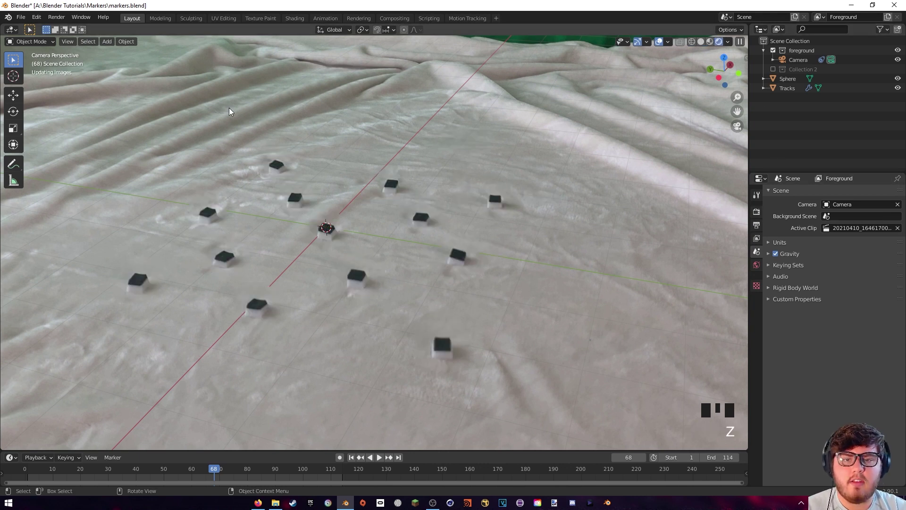
pyautogui.scroll(-2, 314, 164)
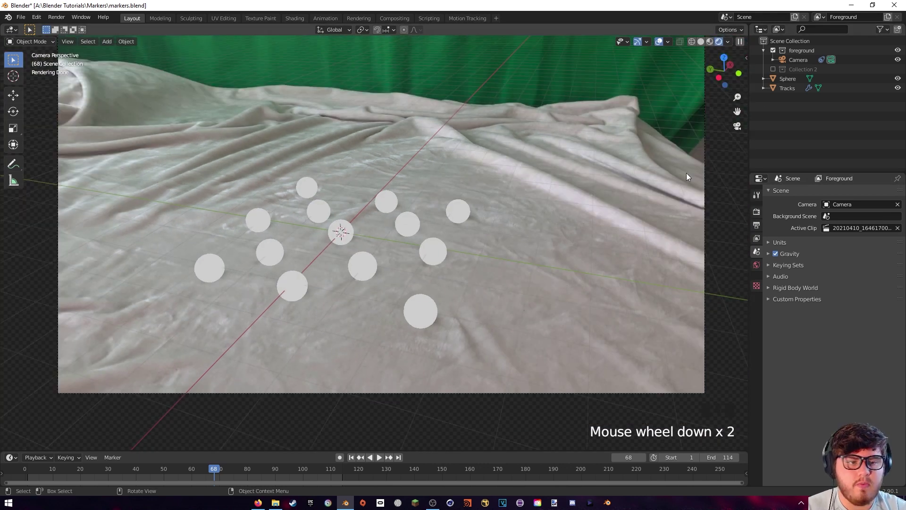
pyautogui.click(57, 17)
pyautogui.click(61, 24)
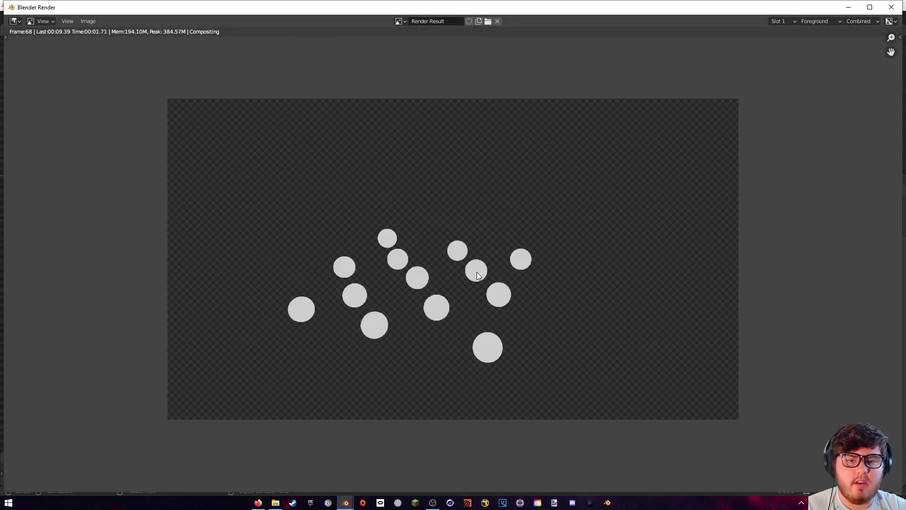
pyautogui.scroll(-1, 593, 209)
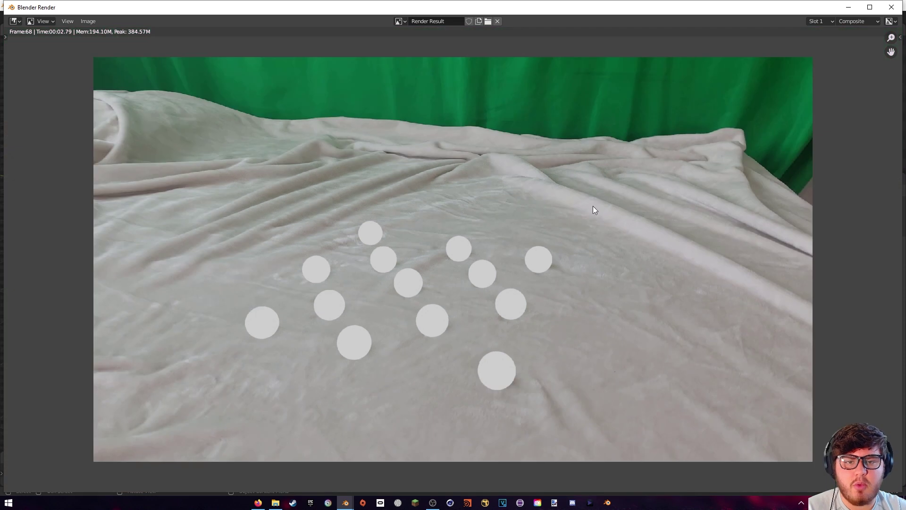
pyautogui.press('Escape')
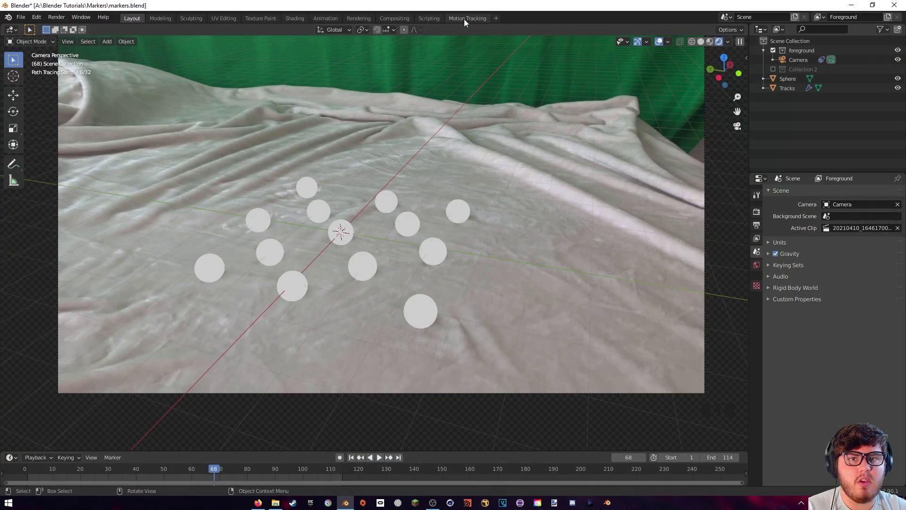
# - In the compositor, link the Render Layers image directly to the Composite node, bypassing the Alpha Over node
pyautogui.click(394, 18)
pyautogui.press('Home')
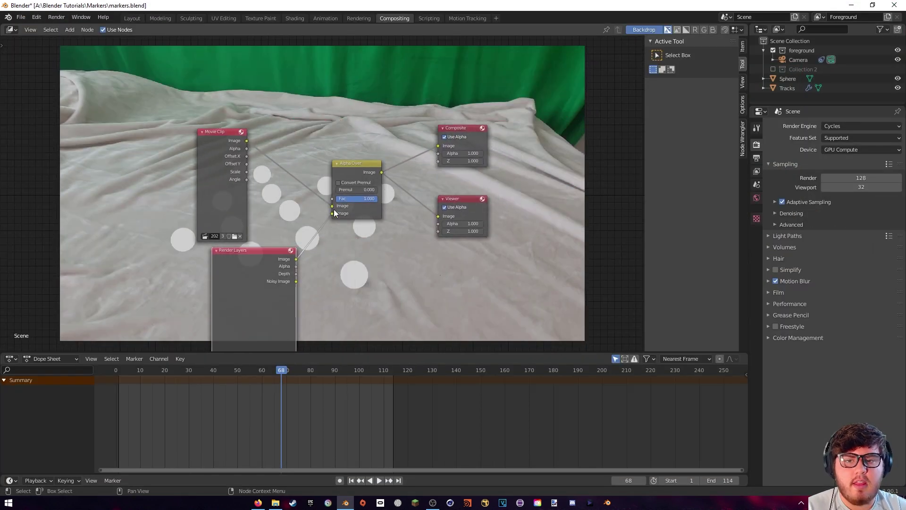
pyautogui.moveTo(333, 212); pyautogui.dragTo(440, 148)
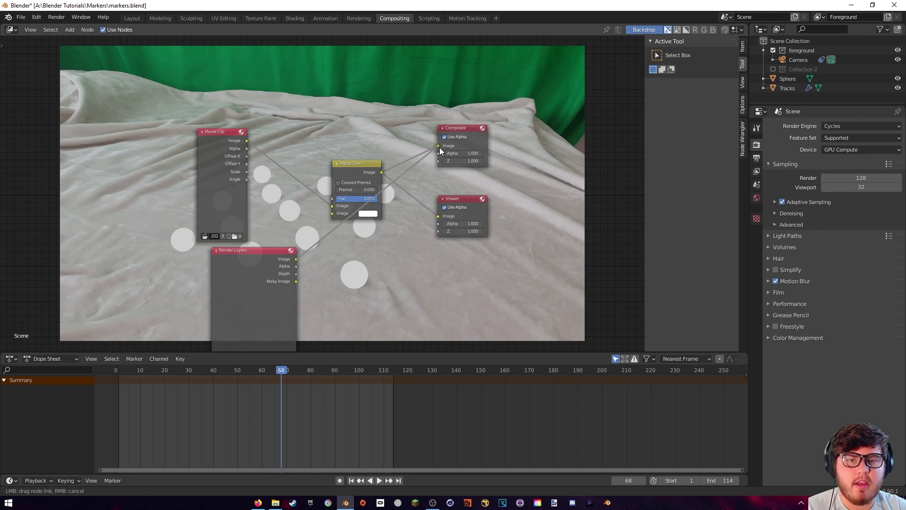
pyautogui.moveTo(291, 250); pyautogui.dragTo(295, 259)
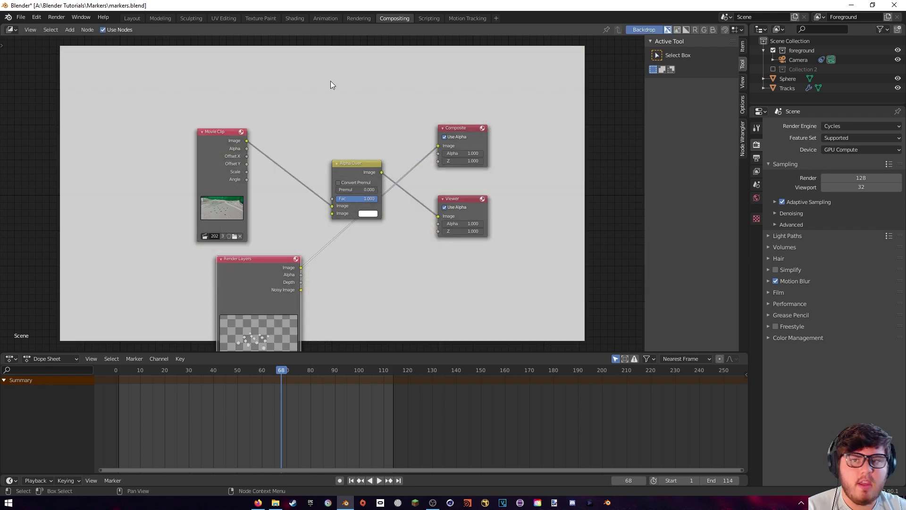
# - Return to the Layout workspace and change the scene's render engine to Eevee
pyautogui.click(133, 18)
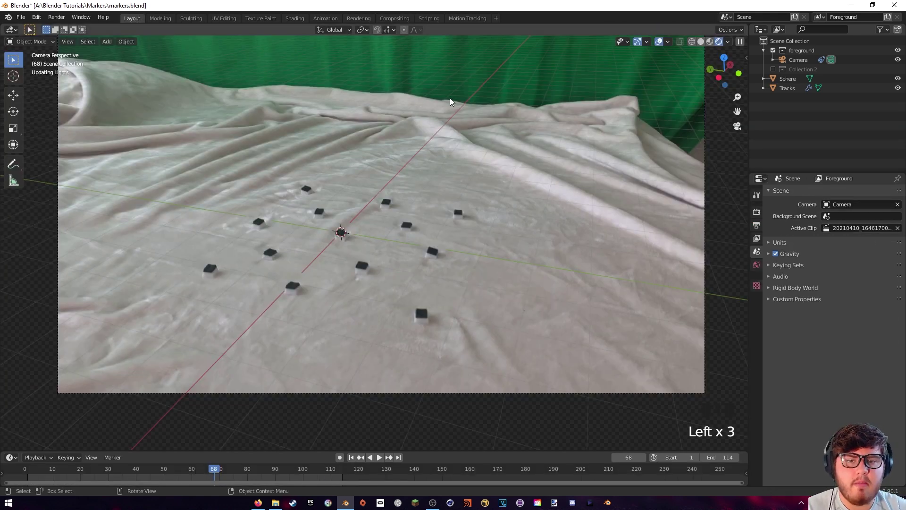
pyautogui.click(756, 213)
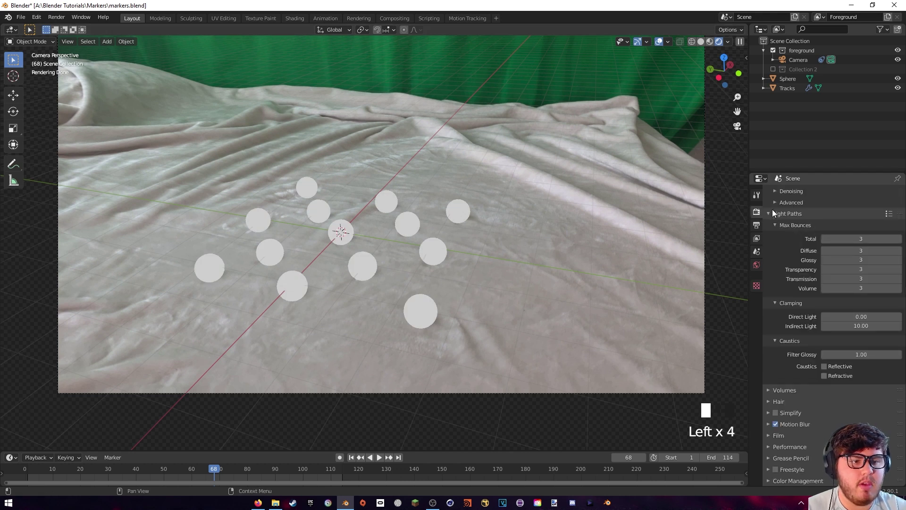
pyautogui.scroll(5, 783, 227)
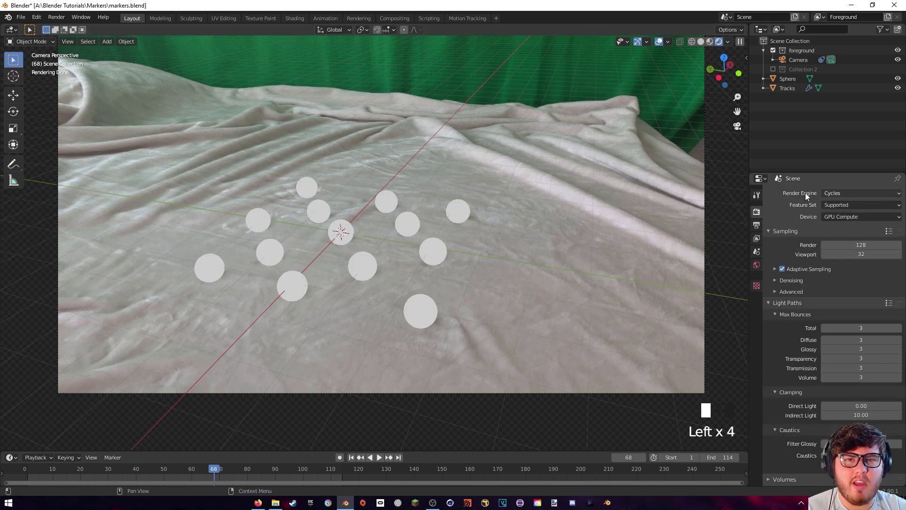
pyautogui.click(839, 193)
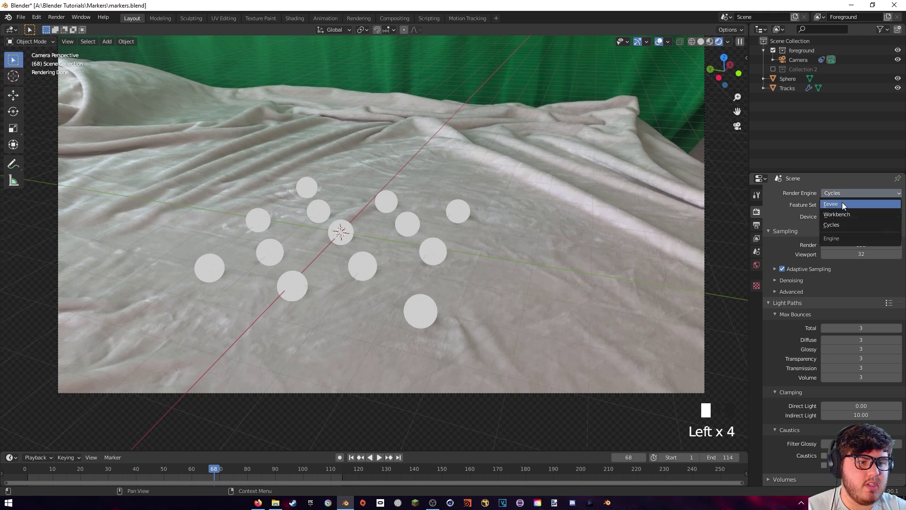
pyautogui.click(842, 204)
# - Render frame 68 with Eevee and check the spheres on the transparent background
pyautogui.click(60, 17)
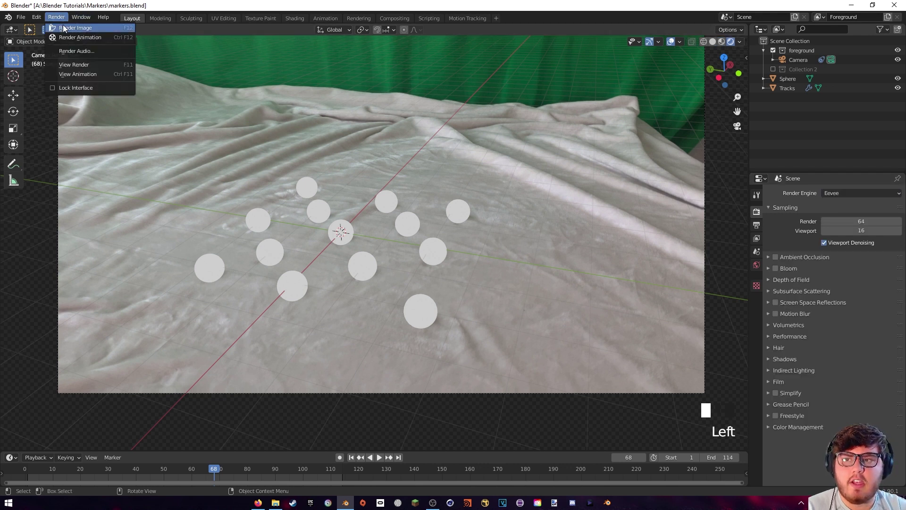
pyautogui.click(63, 27)
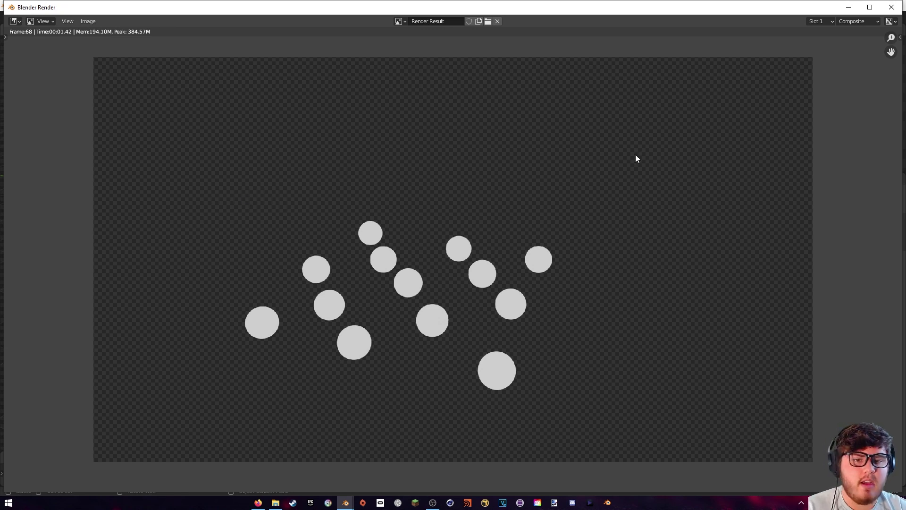
pyautogui.press('Escape')
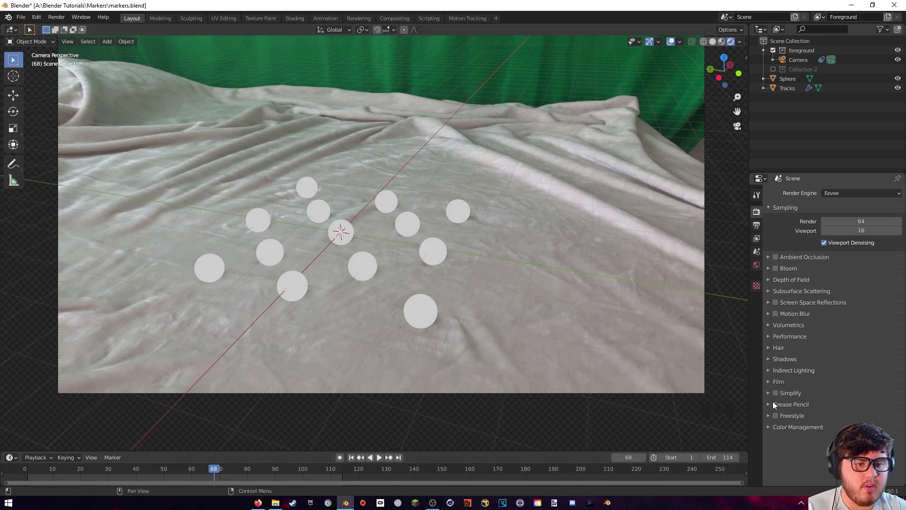
# - Set the render output path to a file named mask in the A:\Blender Tutorials\Markers folder
pyautogui.click(757, 226)
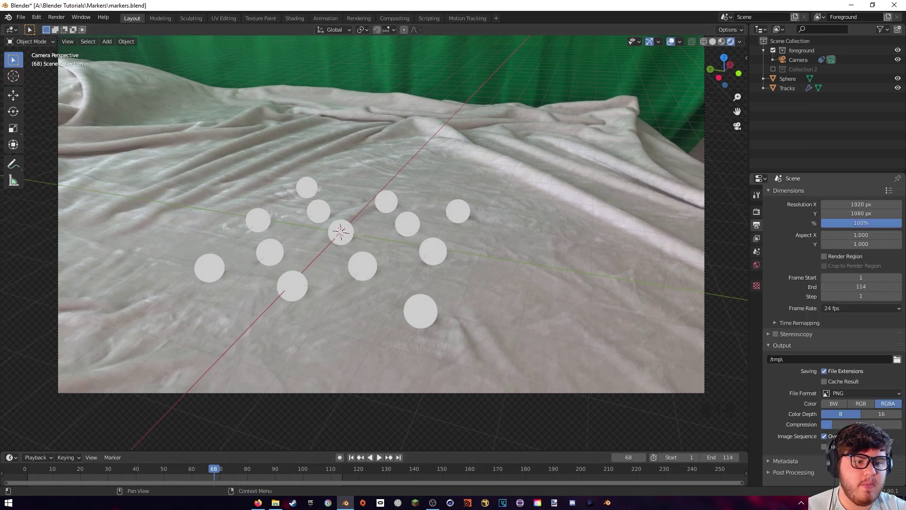
pyautogui.click(897, 359)
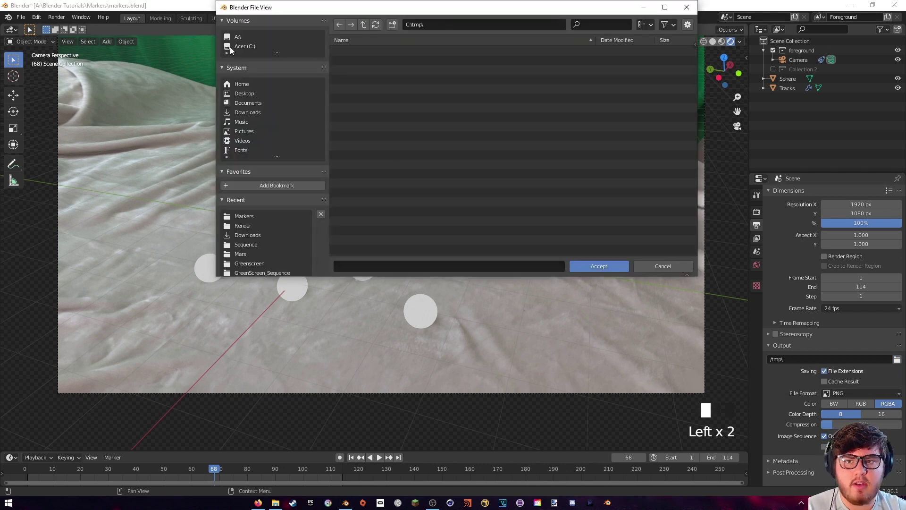
pyautogui.click(244, 217)
pyautogui.click(405, 266)
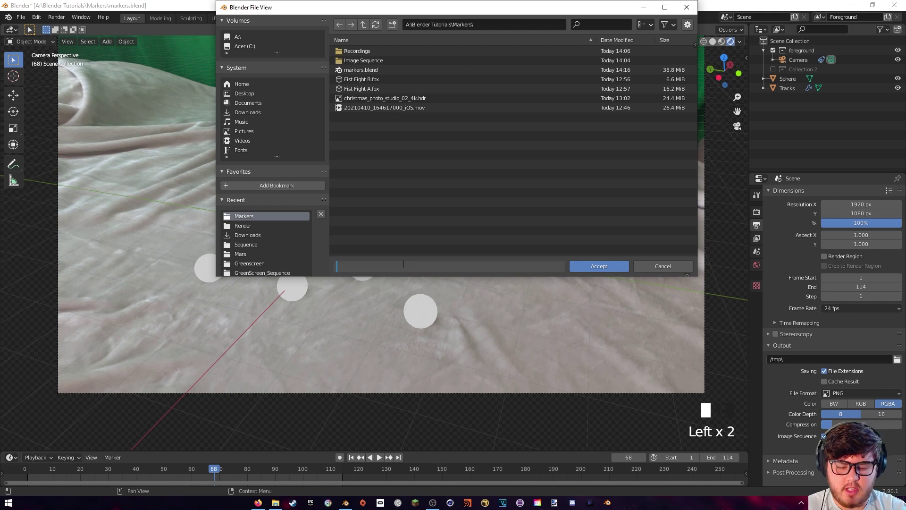
pyautogui.write('mask')
pyautogui.press('Return')
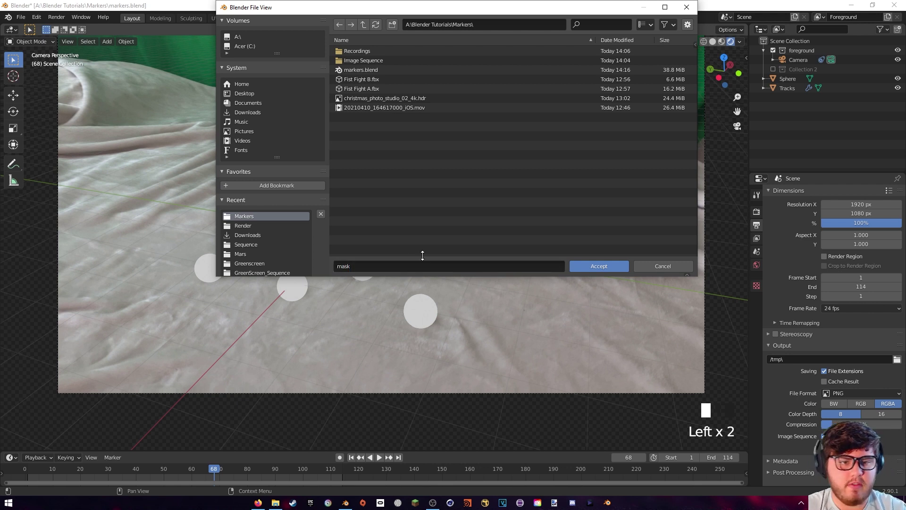
pyautogui.click(583, 267)
# - Configure the output as FFmpeg video with an MPEG-4 container and high output quality
pyautogui.click(867, 394)
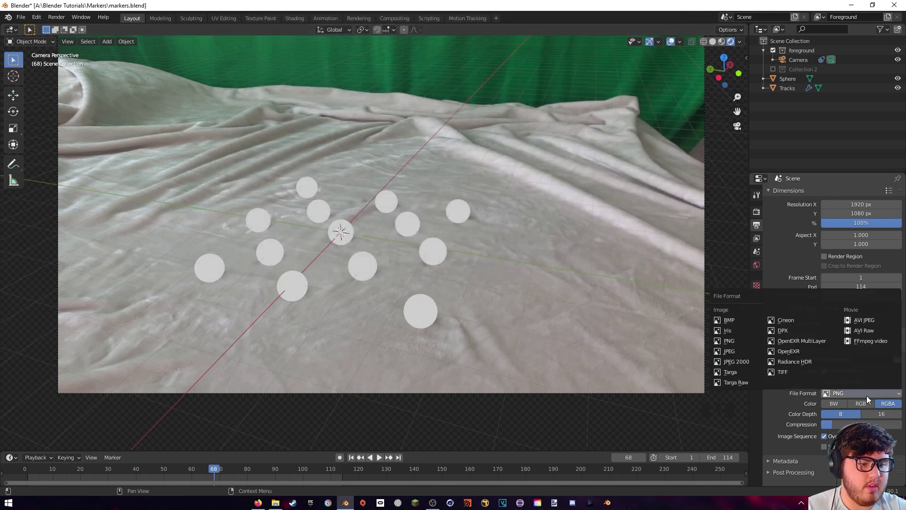
pyautogui.click(871, 346)
pyautogui.click(791, 418)
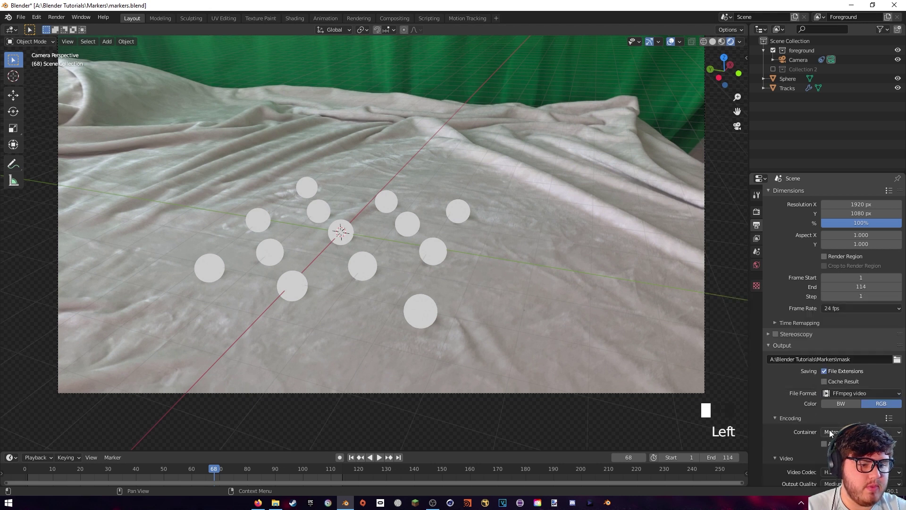
pyautogui.click(856, 431)
pyautogui.click(854, 401)
pyautogui.click(837, 484)
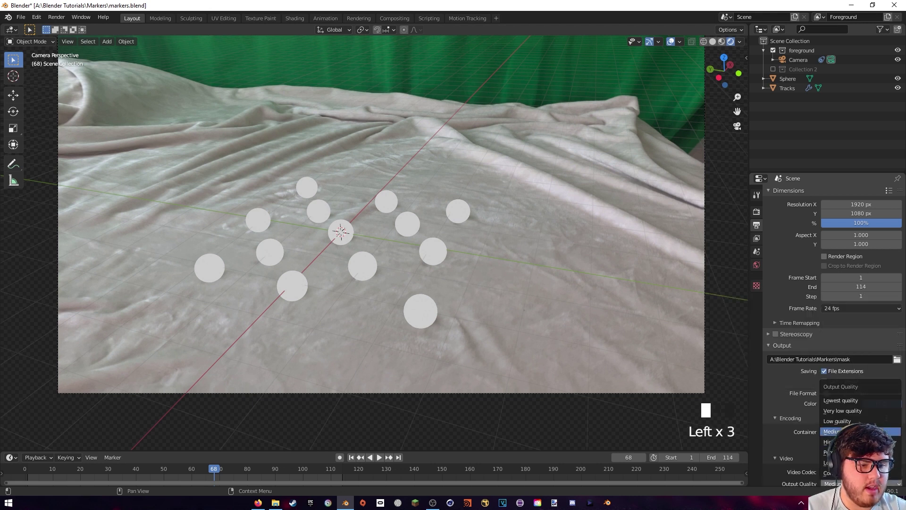
pyautogui.click(833, 441)
pyautogui.scroll(-3, 786, 415)
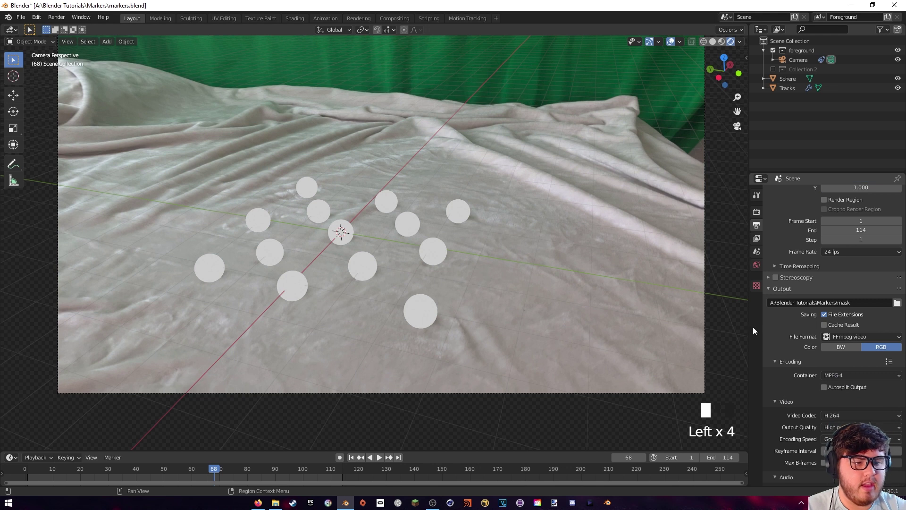
# - Test-render the current frame once more and inspect the isolated spheres across the whole image
pyautogui.click(57, 18)
pyautogui.click(65, 29)
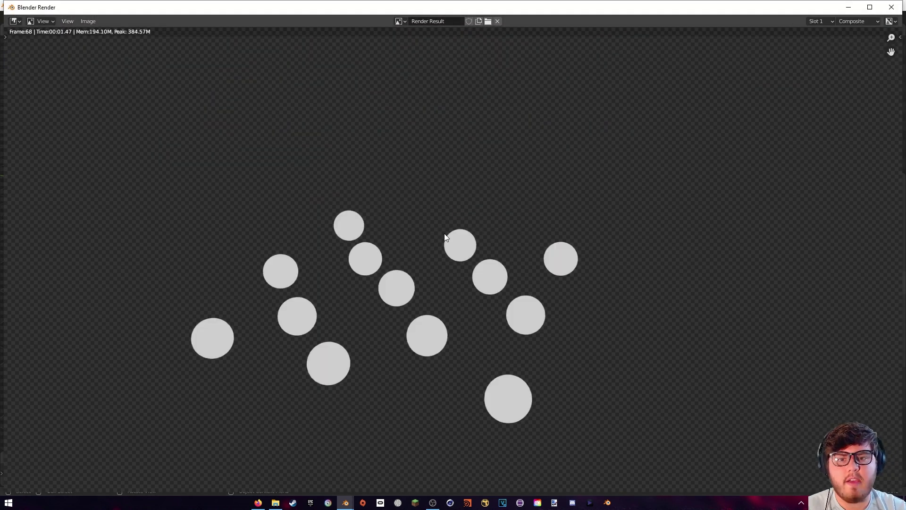
pyautogui.scroll(-1, 437, 205)
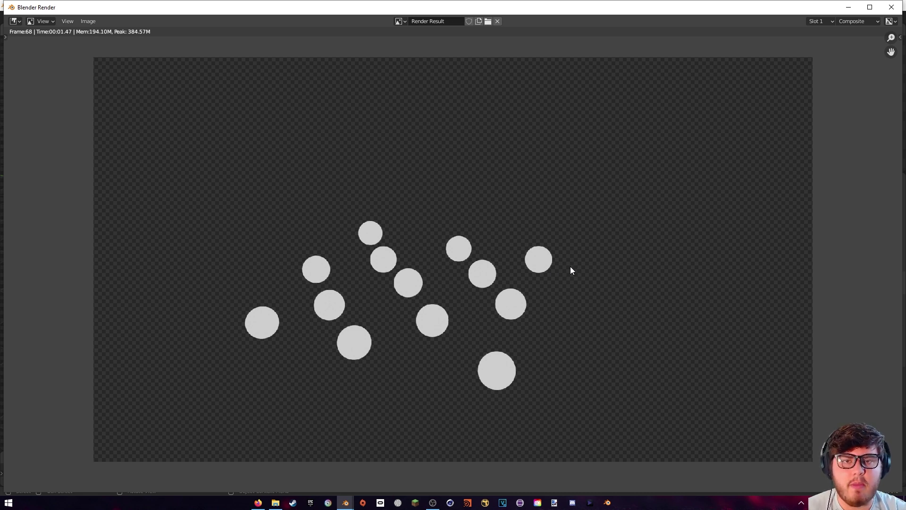
pyautogui.click(891, 7)
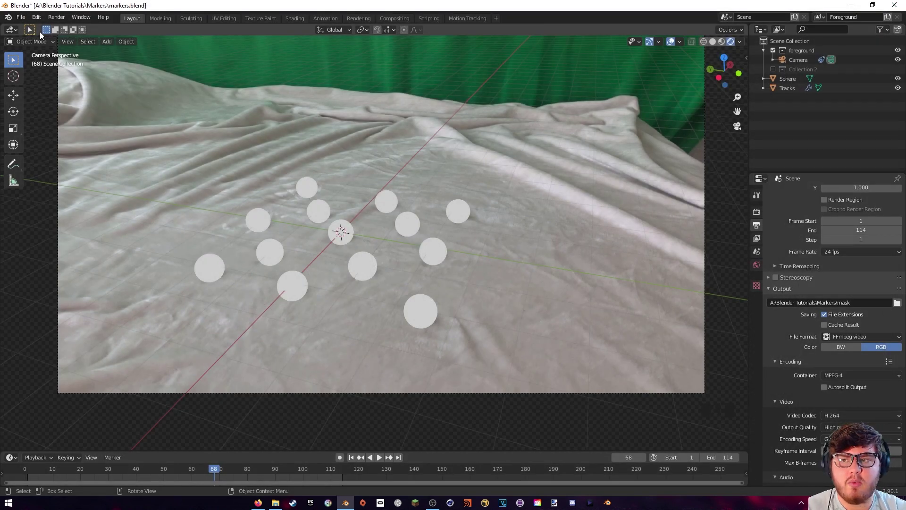
# - Render the sphere animation to video, check mask0001-0114.mp4 in VLC, and return to Blender
pyautogui.click(57, 17)
pyautogui.click(61, 37)
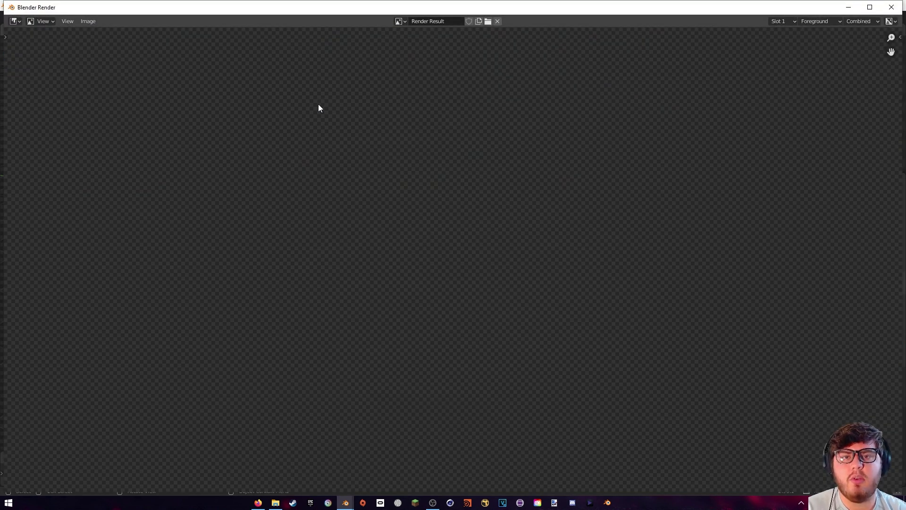
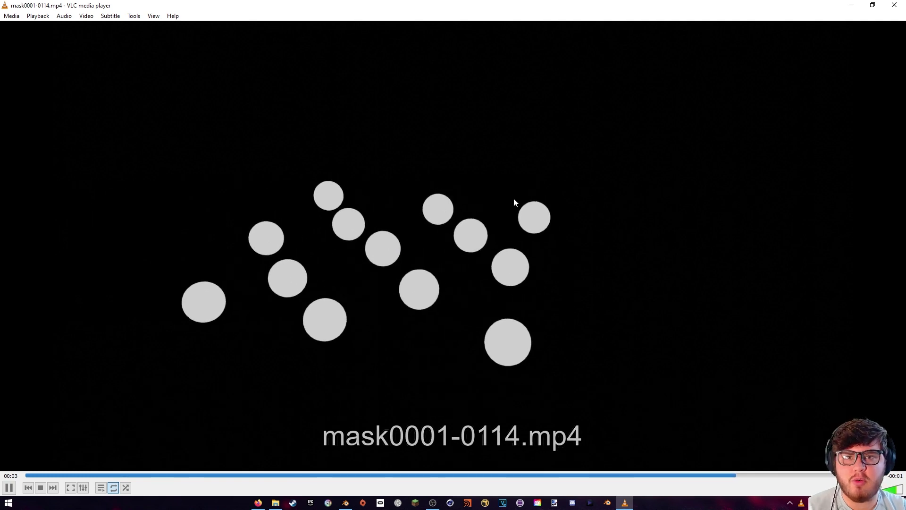
pyautogui.click(893, 5)
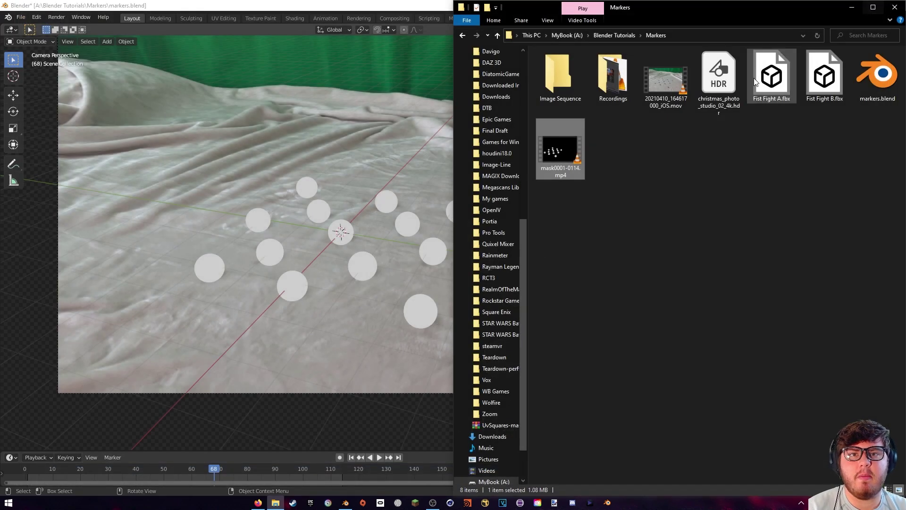
pyautogui.click(422, 6)
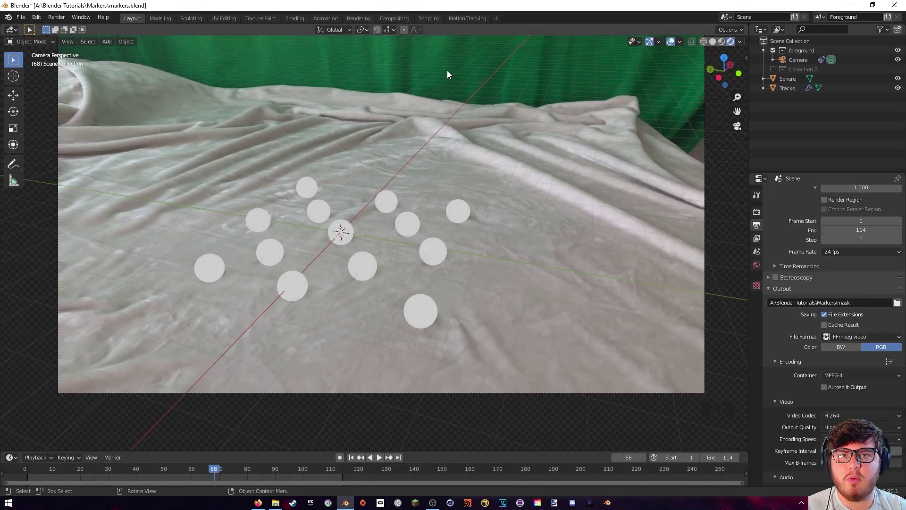
# - Switch the scene's render engine back to Cycles
pyautogui.click(757, 212)
pyautogui.click(840, 197)
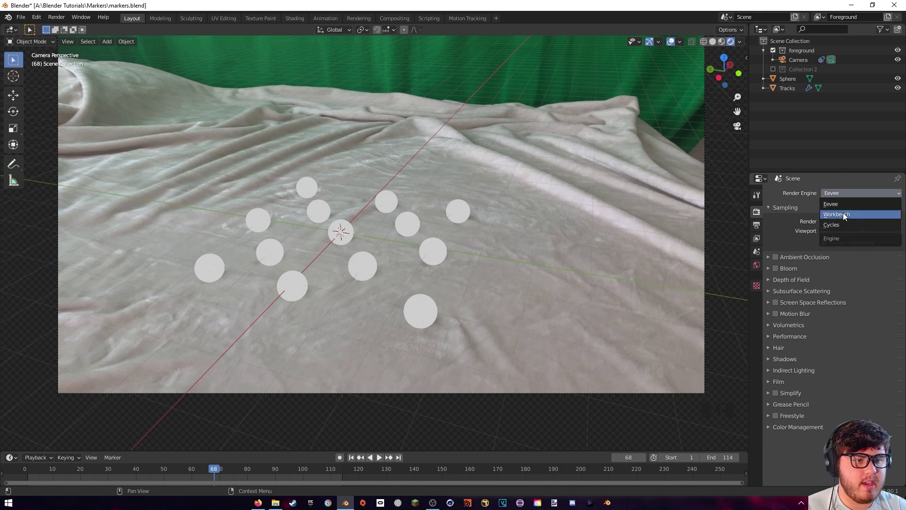
pyautogui.click(840, 222)
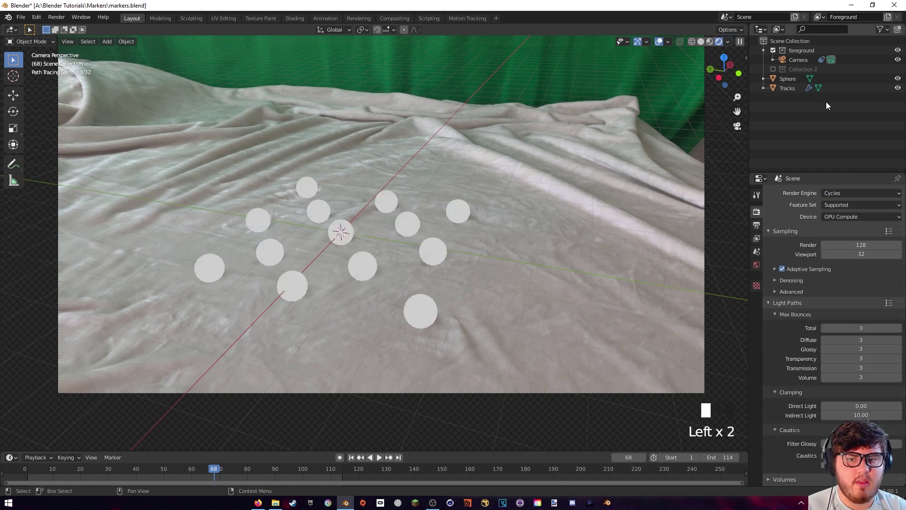
# - Hide the Tracks object from both the viewport and renders, and re-enable Collection 2 containing the fighters
pyautogui.click(881, 29)
pyautogui.click(843, 59)
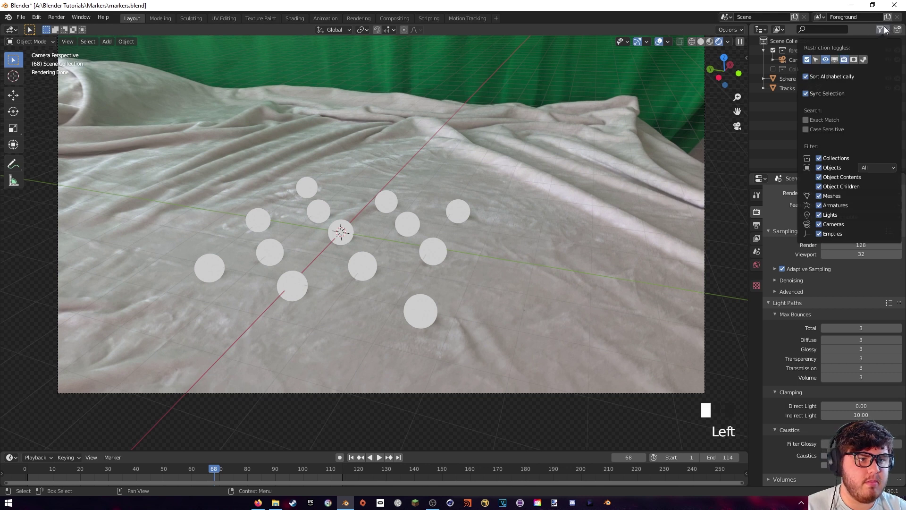
pyautogui.click(897, 89)
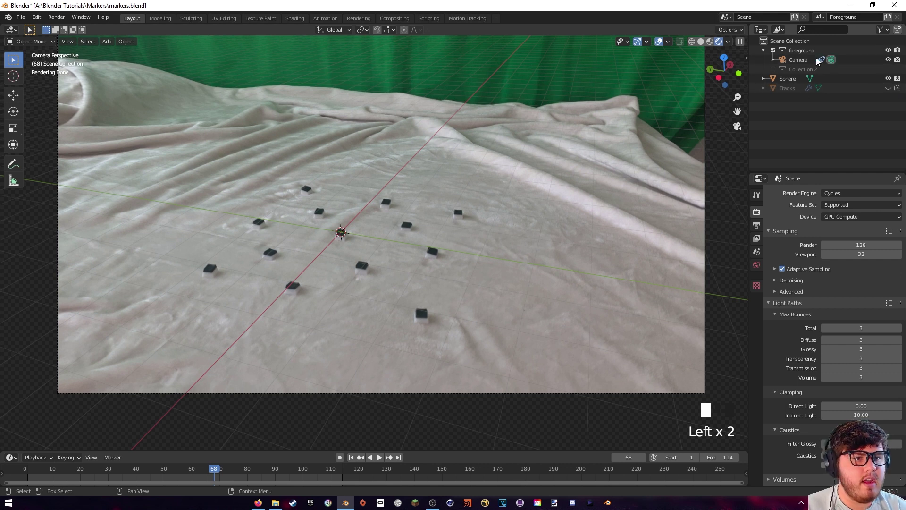
pyautogui.click(774, 69)
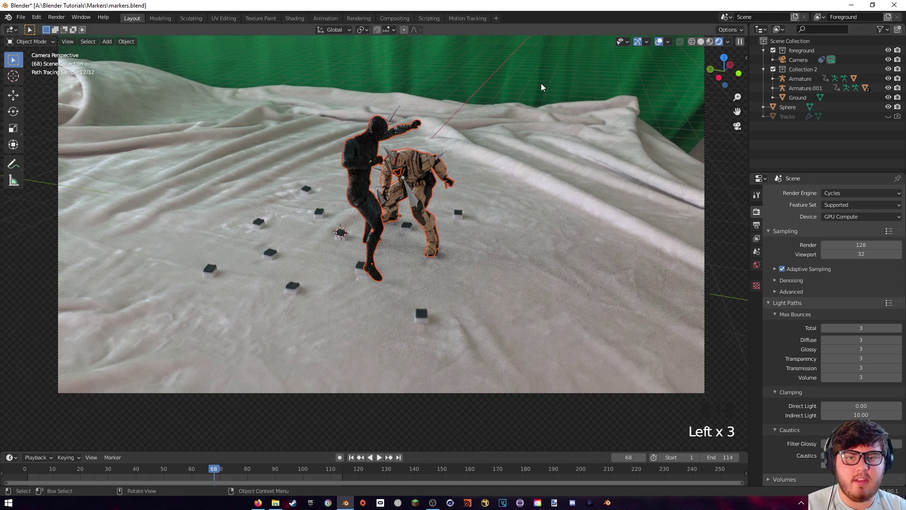
pyautogui.keyDown('shift'); pyautogui.moveTo(541, 83); pyautogui.dragTo(514, 101, button='middle'); pyautogui.keyUp('shift')
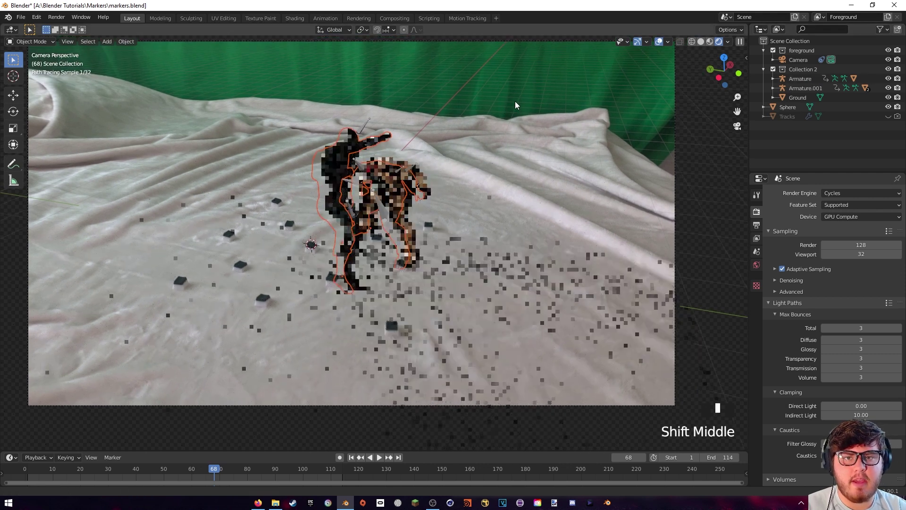
# - In the compositor, route Render Layers through the Alpha Over node's second image input to Composite, and enable Convert Premul
pyautogui.click(394, 18)
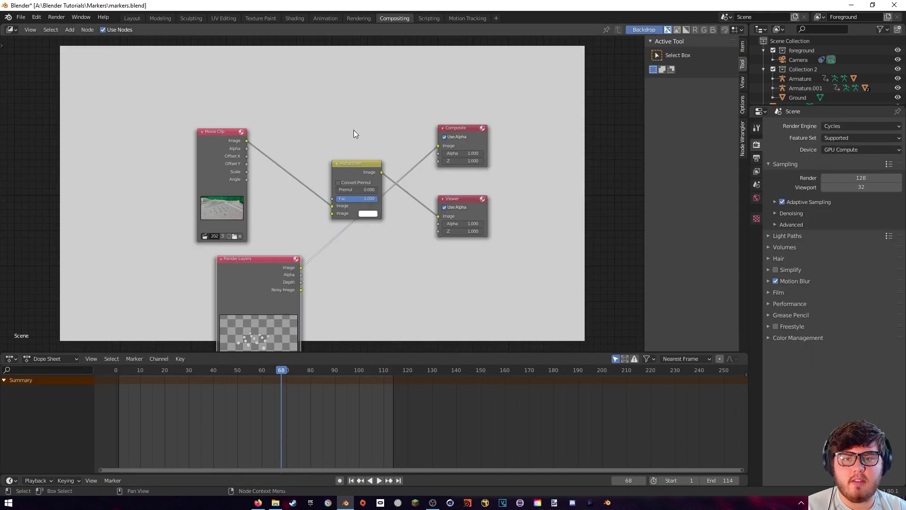
pyautogui.moveTo(294, 263); pyautogui.dragTo(332, 214)
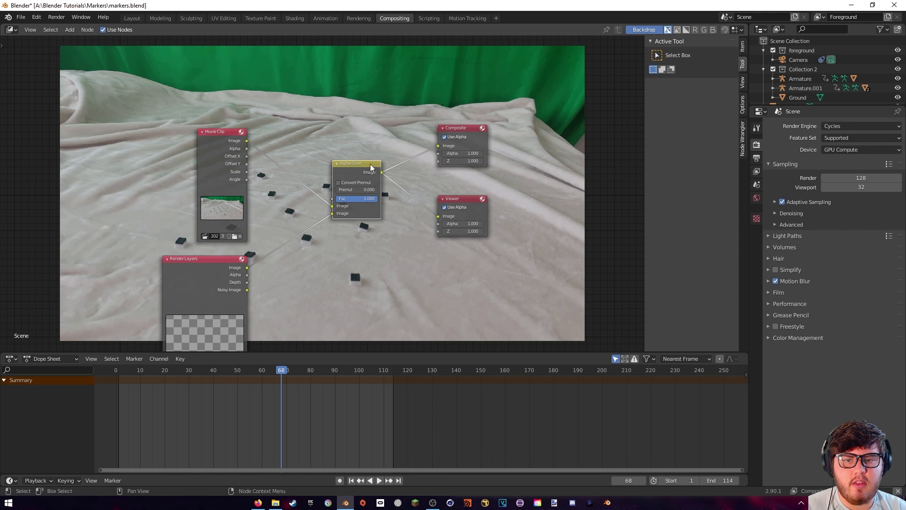
pyautogui.moveTo(362, 164)
pyautogui.mouseDown()
pyautogui.moveTo(365, 149)
pyautogui.moveTo(365, 160)
pyautogui.mouseUp()
pyautogui.moveTo(365, 160); pyautogui.dragTo(416, 165, button='middle')
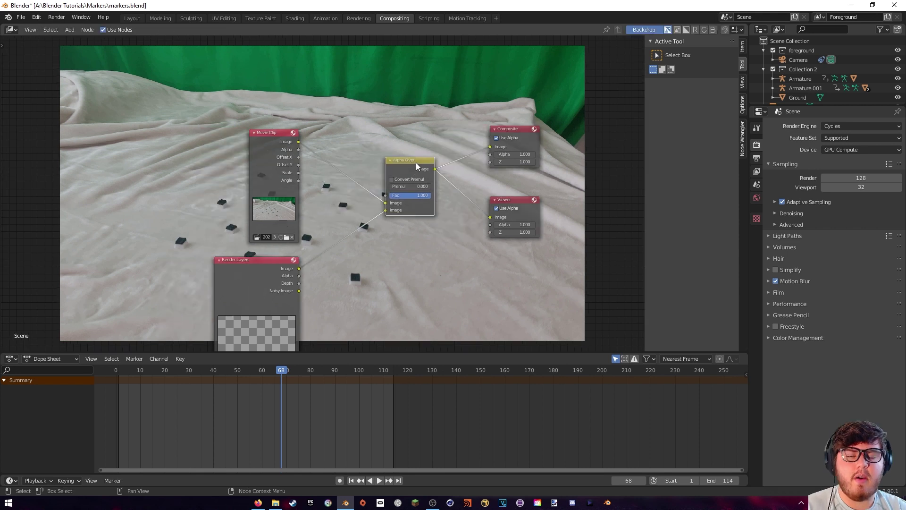
pyautogui.click(400, 181)
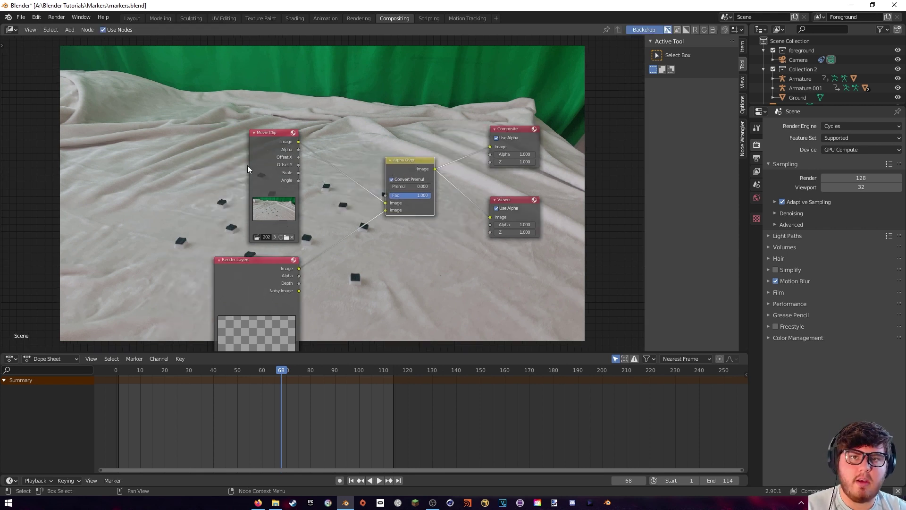
# - Move the footage Movie Clip node away from Alpha Over and add a second Movie Clip node above it
pyautogui.moveTo(269, 169); pyautogui.dragTo(114, 175)
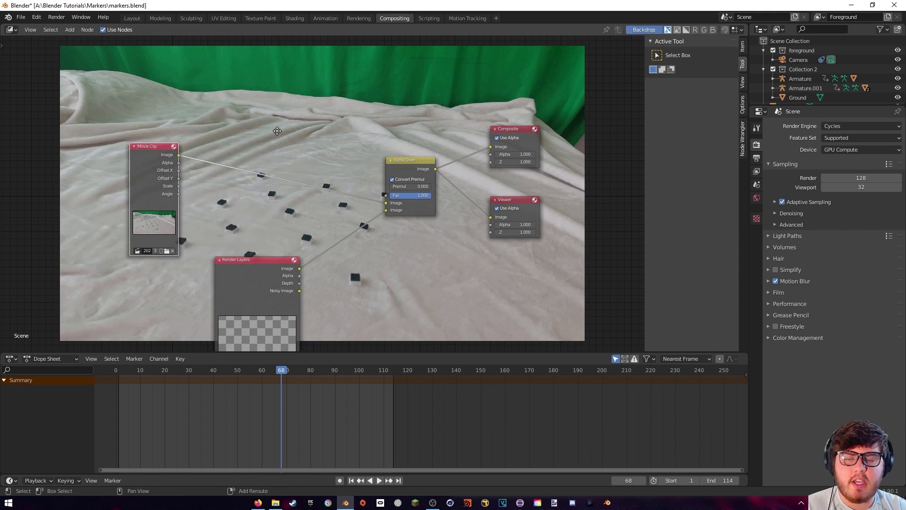
pyautogui.moveTo(265, 133); pyautogui.dragTo(335, 210, button='middle')
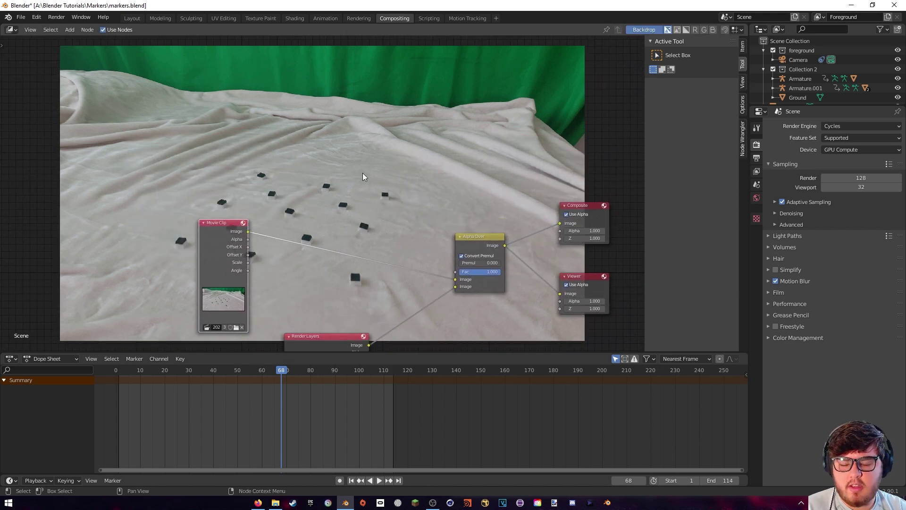
pyautogui.moveTo(365, 179); pyautogui.dragTo(294, 158, button='middle')
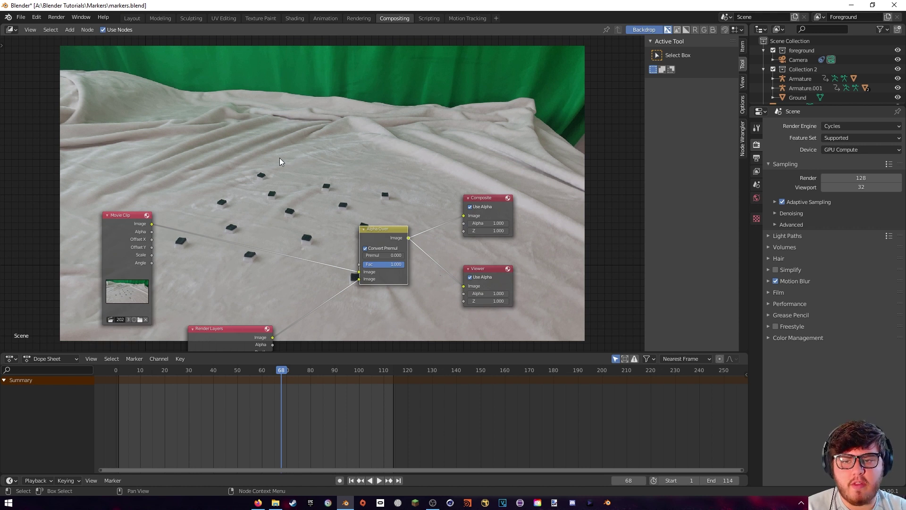
pyautogui.moveTo(208, 181); pyautogui.dragTo(212, 182, button='middle')
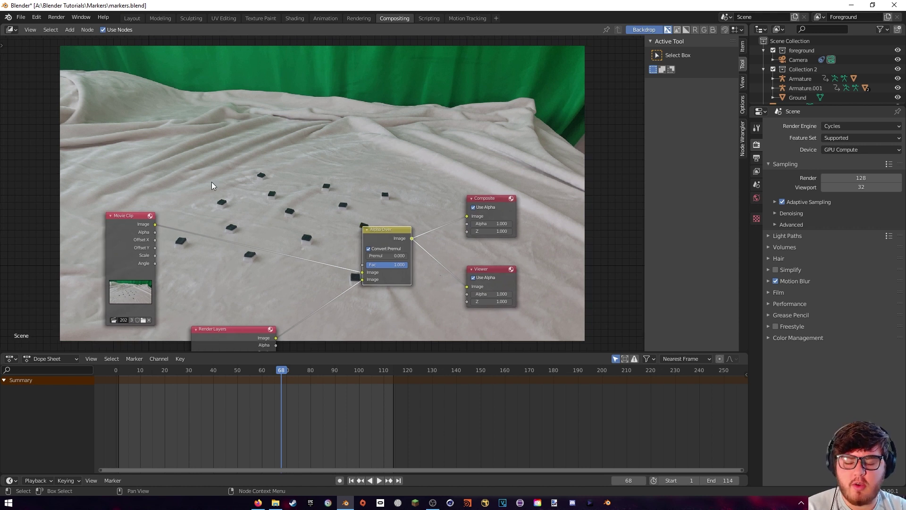
pyautogui.hotkey('shift', 'a')
pyautogui.click(245, 156)
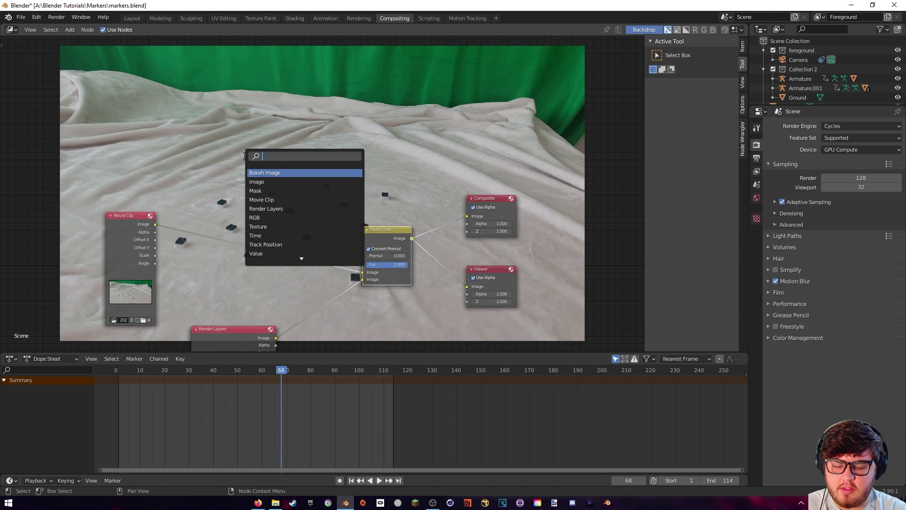
pyautogui.write('movie')
pyautogui.press('Return')
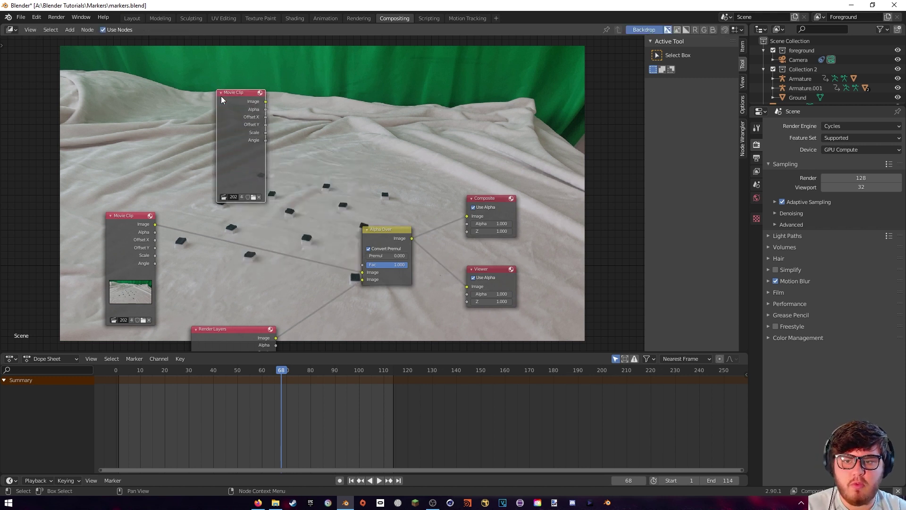
pyautogui.click(222, 99)
# - Load mask0001-0114.mp4 into the new Movie Clip node and link its image output to the Viewer node
pyautogui.click(258, 197)
pyautogui.click(354, 69)
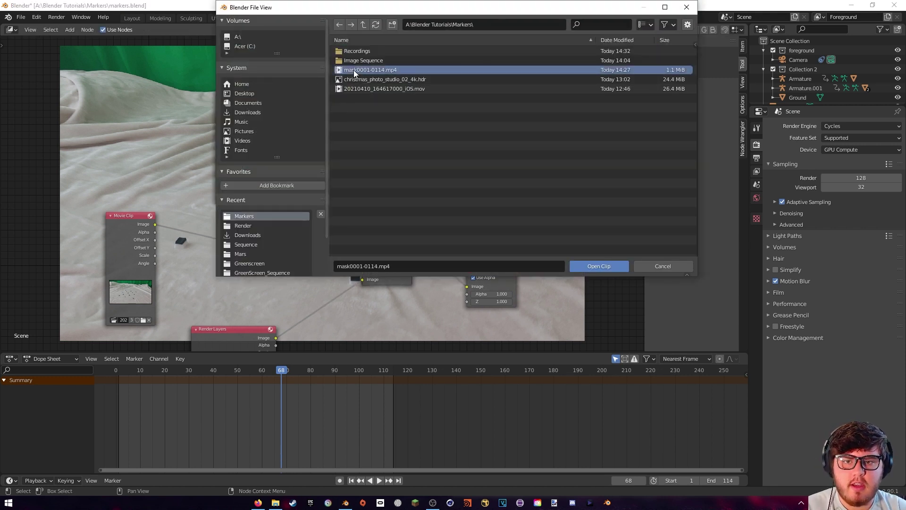
pyautogui.click(610, 266)
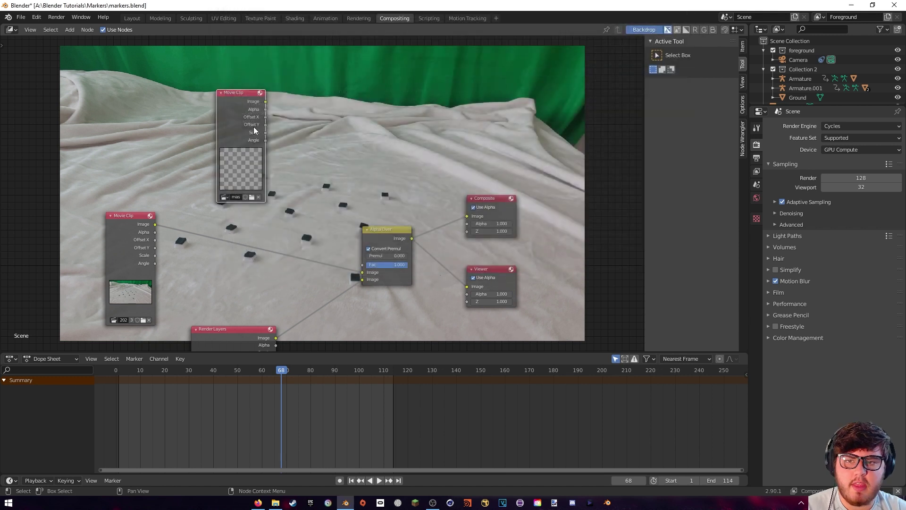
pyautogui.moveTo(246, 107); pyautogui.dragTo(467, 286)
pyautogui.moveTo(228, 137); pyautogui.dragTo(153, 125)
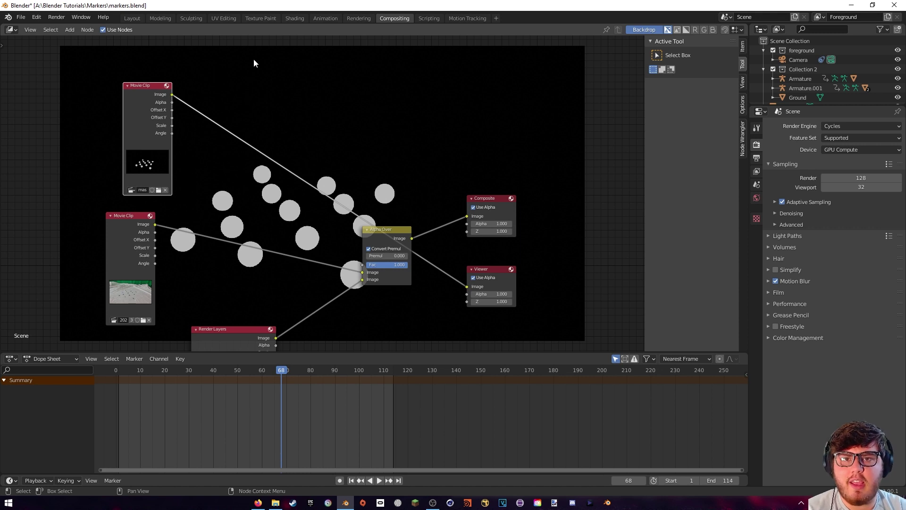
# - Add a second Alpha Over node and place it above the existing Alpha Over node
pyautogui.hotkey('shift', 'a')
pyautogui.click(327, 129)
pyautogui.write('alpha')
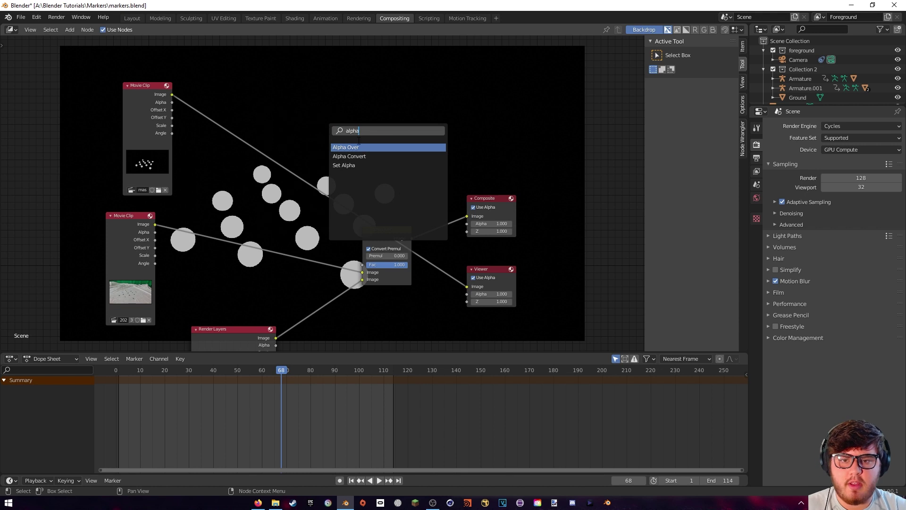
pyautogui.press('Return')
pyautogui.click(393, 133)
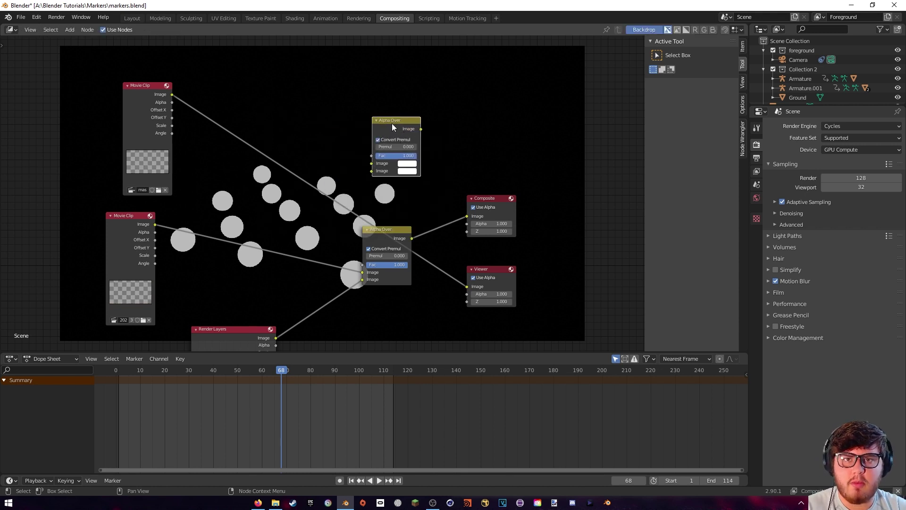
pyautogui.moveTo(392, 123); pyautogui.dragTo(399, 129)
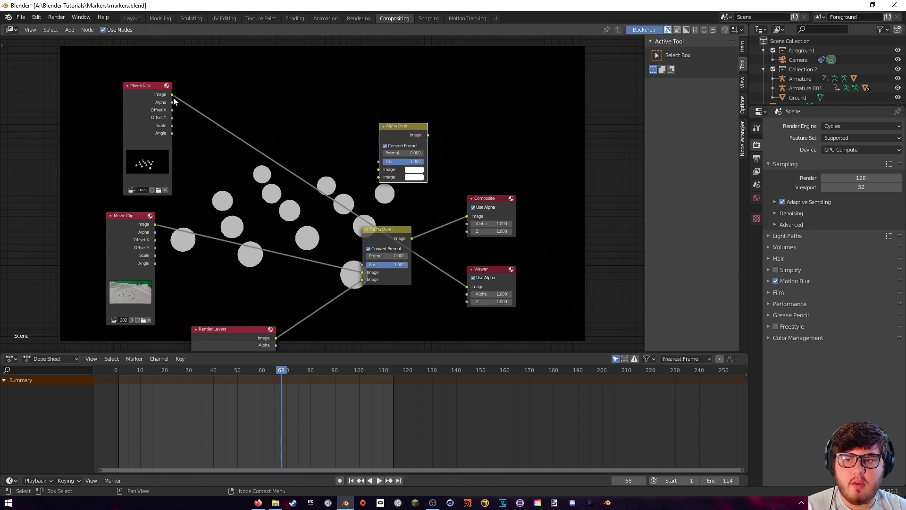
# - Link the mask clip to the new Alpha Over's Fac and the footage clip to both image inputs, with its output sent to the Viewer
pyautogui.moveTo(172, 94); pyautogui.dragTo(379, 161)
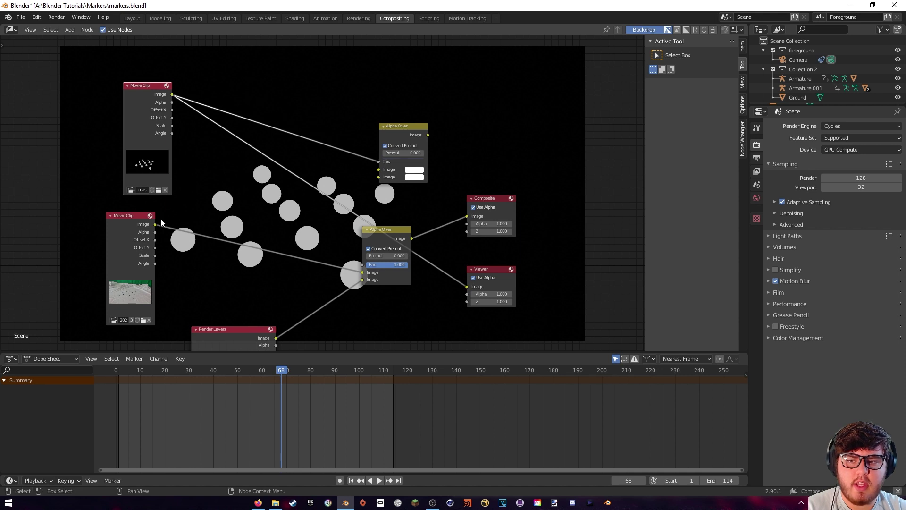
pyautogui.moveTo(155, 224); pyautogui.dragTo(378, 169)
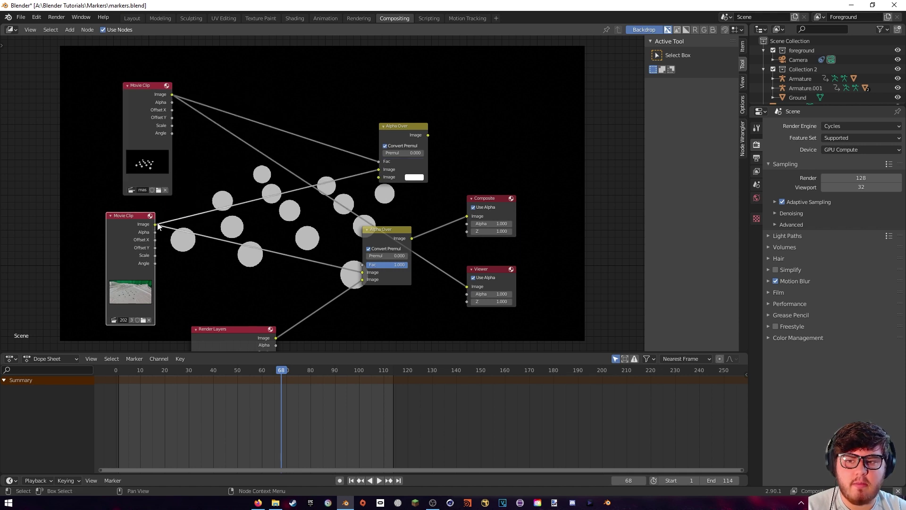
pyautogui.moveTo(156, 224); pyautogui.dragTo(380, 177)
pyautogui.keyDown('ctrl'); pyautogui.keyDown('shift'); pyautogui.click(419, 128); pyautogui.keyUp('shift'); pyautogui.keyUp('ctrl')
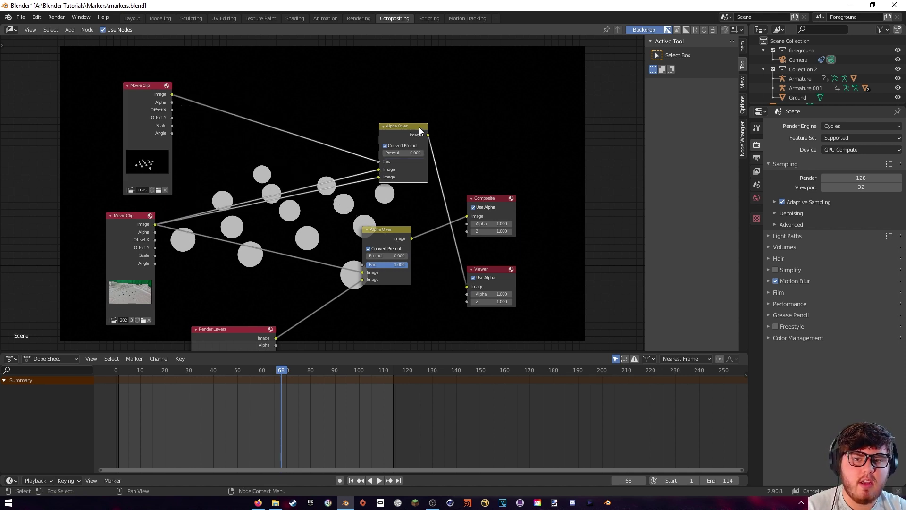
pyautogui.moveTo(401, 132); pyautogui.dragTo(388, 126)
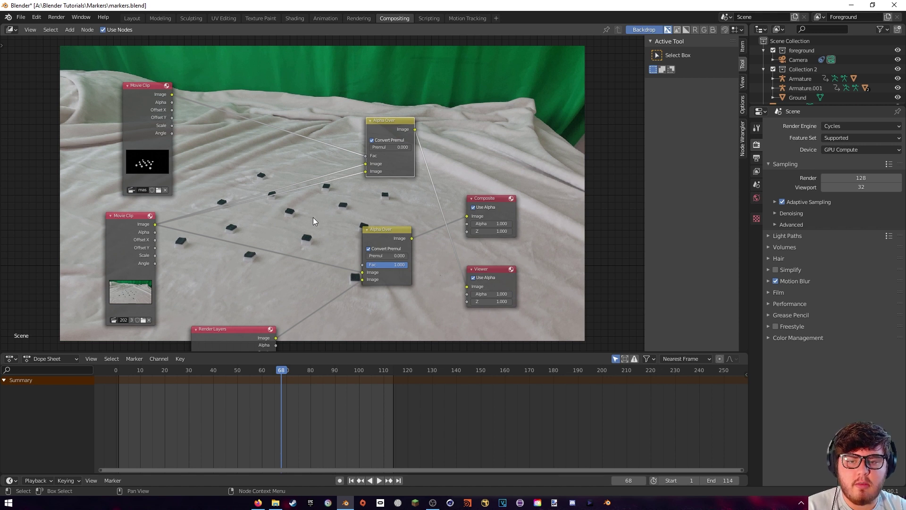
# - Insert a Translate node between the footage clip and the new Alpha Over's second image input, with X about 104.6
pyautogui.hotkey('shift', 'a')
pyautogui.click(290, 216)
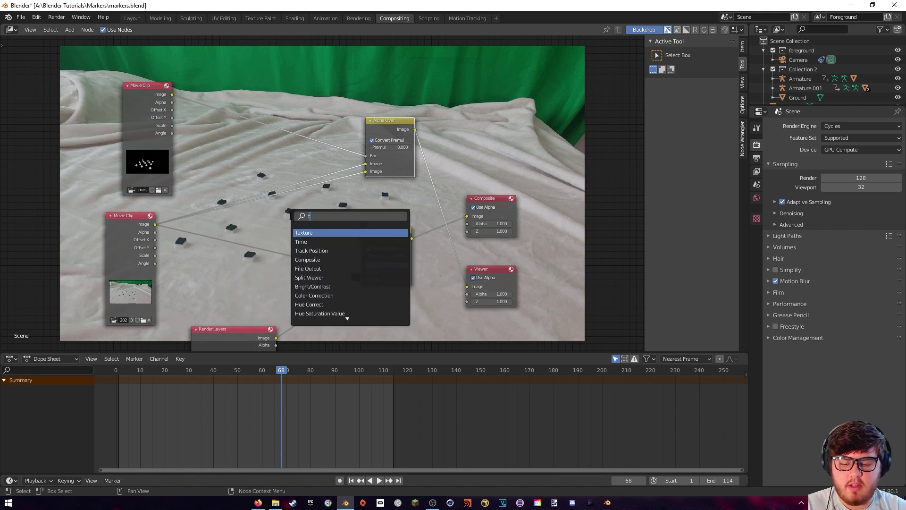
pyautogui.write('trna')
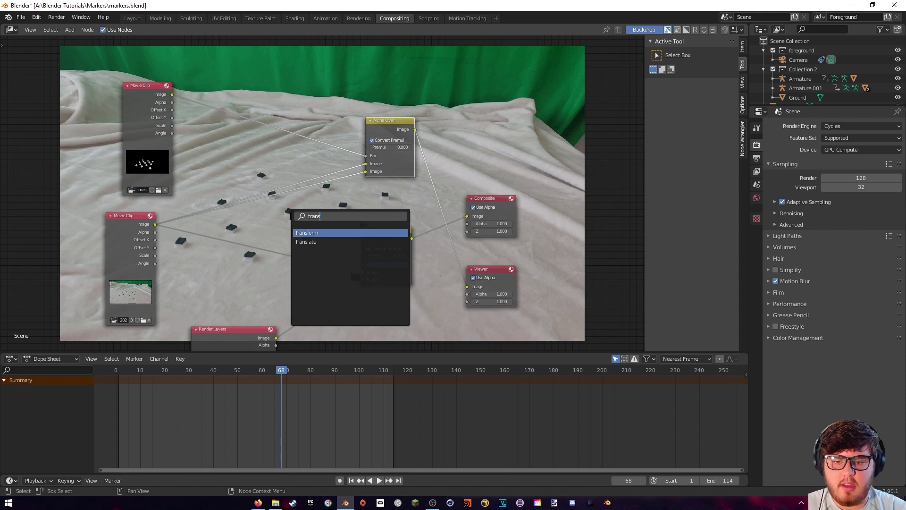
pyautogui.press('Down')
pyautogui.press('Return')
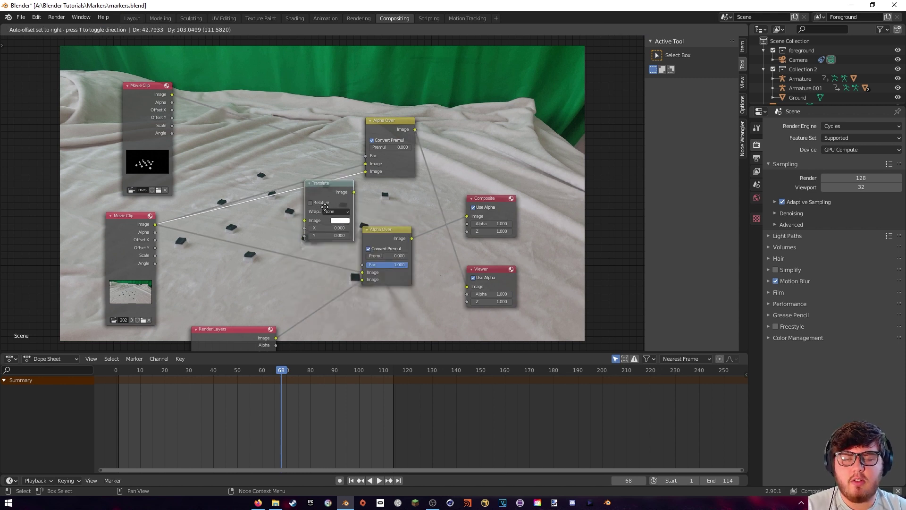
pyautogui.click(325, 207)
pyautogui.moveTo(310, 186); pyautogui.dragTo(311, 190)
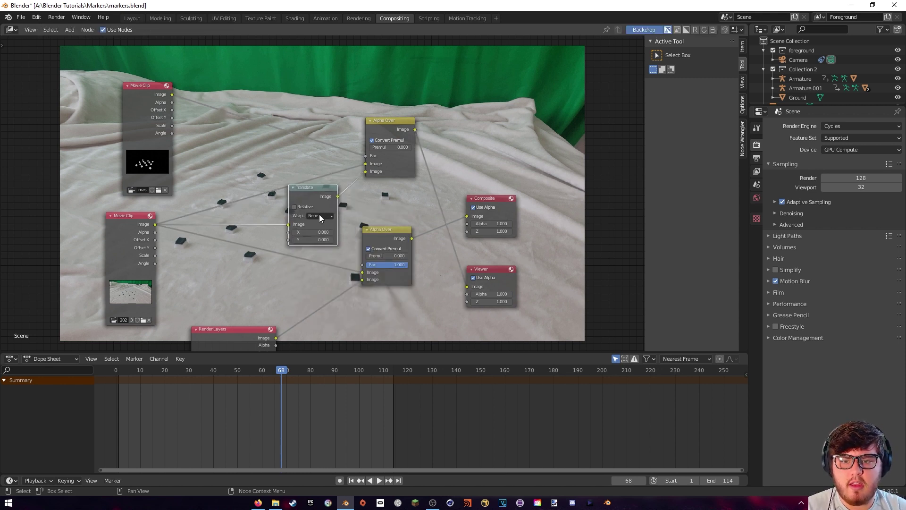
pyautogui.moveTo(310, 232); pyautogui.dragTo(326, 233)
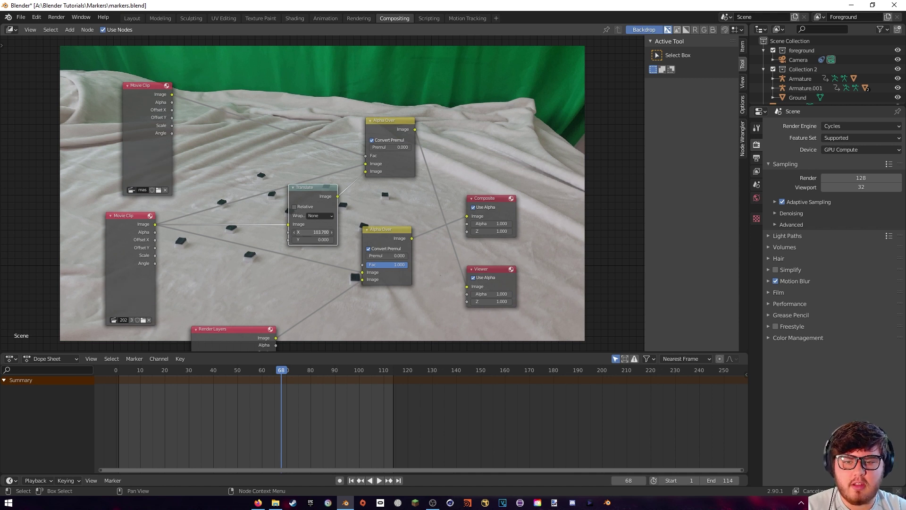
pyautogui.moveTo(409, 182); pyautogui.dragTo(431, 246, button='middle')
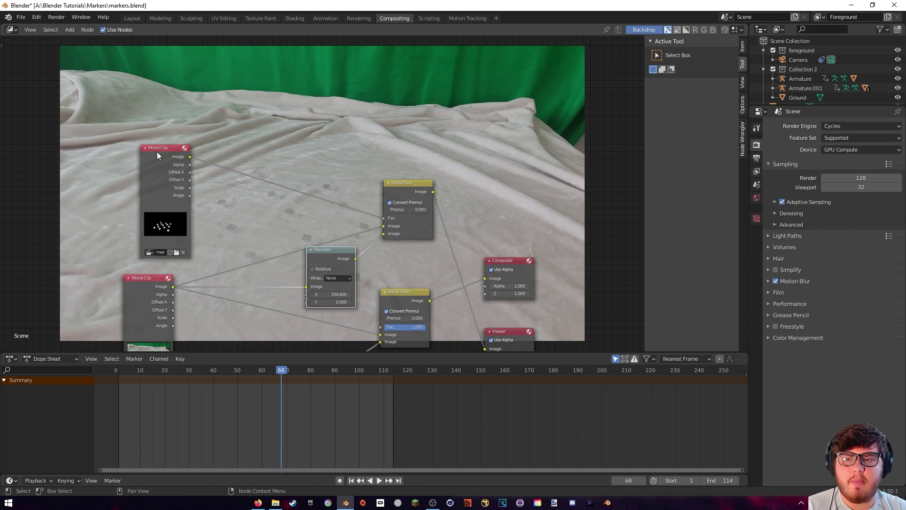
# - Preview the mask clip in the Viewer and insert a ColorRamp node between it and the new Alpha Over's Fac input
pyautogui.click(163, 179)
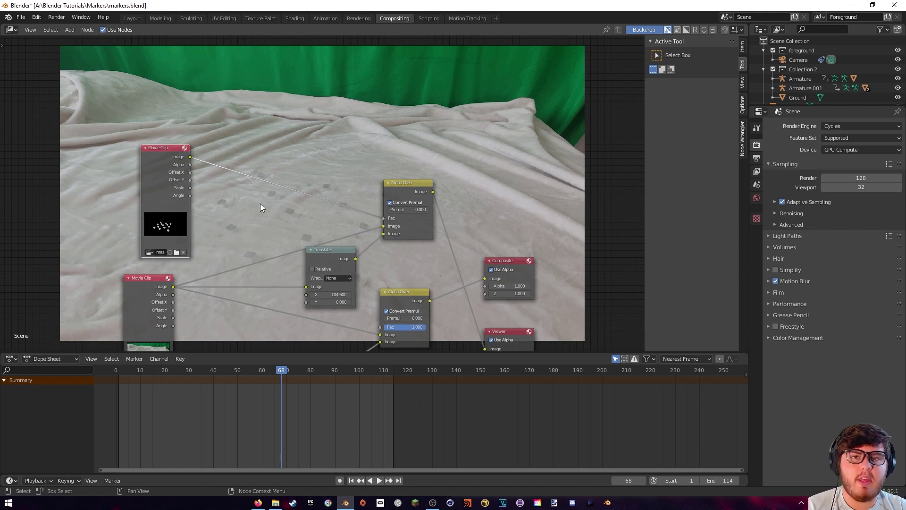
pyautogui.keyDown('ctrl'); pyautogui.keyDown('shift'); pyautogui.click(160, 173); pyautogui.keyUp('shift'); pyautogui.keyUp('ctrl')
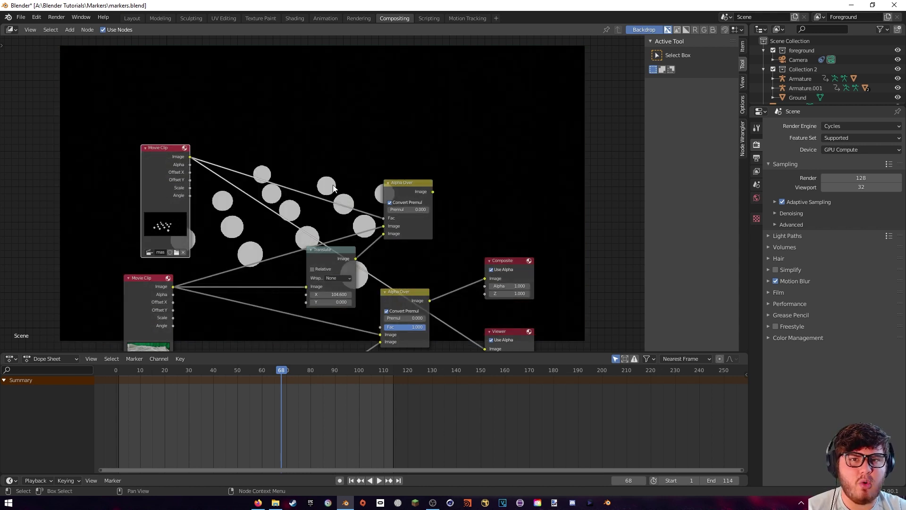
pyautogui.hotkey('shift', 'a')
pyautogui.click(225, 211)
pyautogui.write('color')
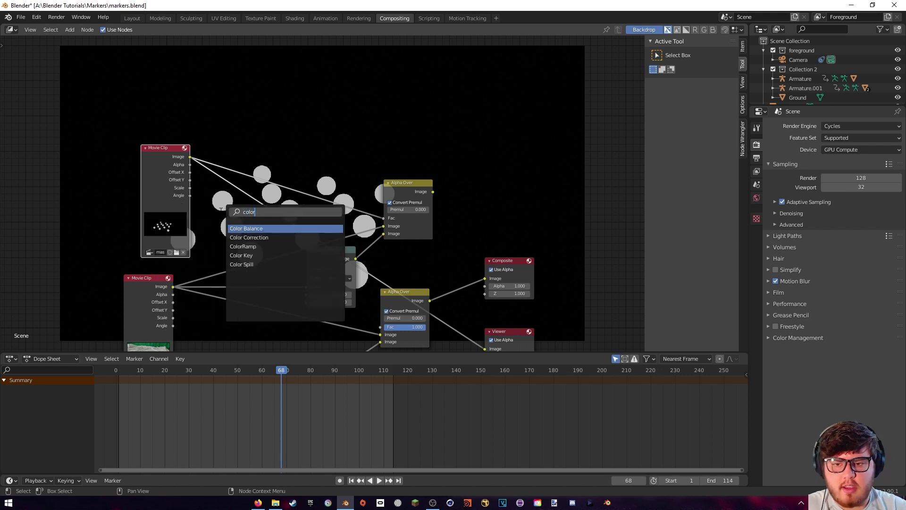
pyautogui.press('Down')
pyautogui.press('Down')
pyautogui.press('Return')
pyautogui.click(287, 173)
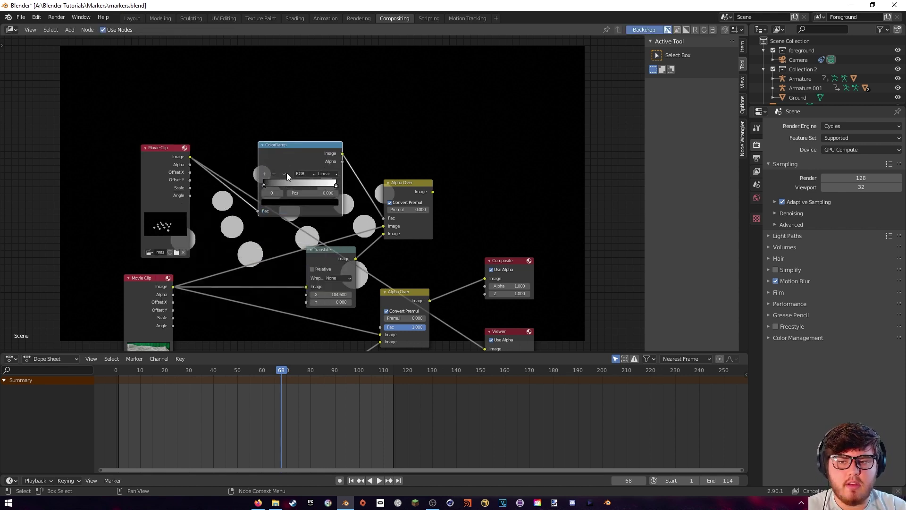
pyautogui.moveTo(319, 154); pyautogui.dragTo(329, 139)
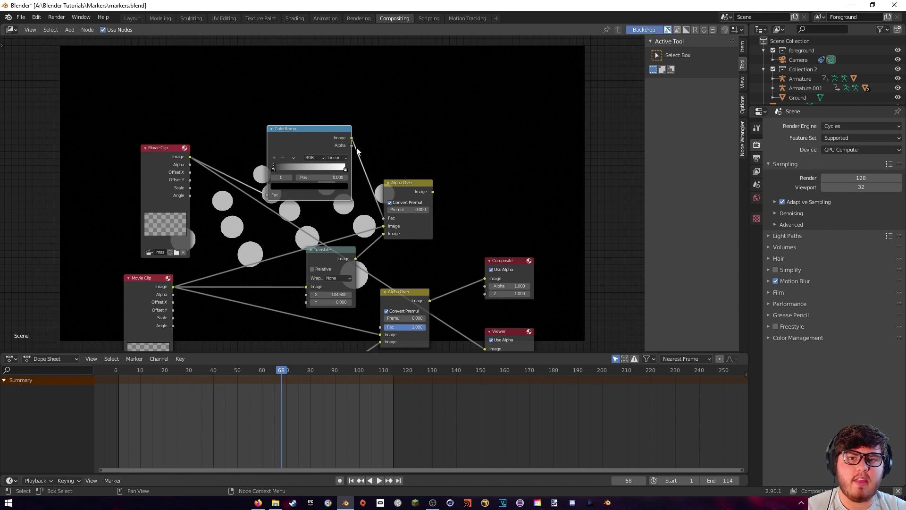
# - Move the ColorRamp's white stop to position 0.182 and preview the upper Alpha Over node in the Viewer
pyautogui.moveTo(357, 148); pyautogui.dragTo(382, 155, button='middle')
pyautogui.keyDown('ctrl'); pyautogui.keyDown('shift'); pyautogui.click(309, 148); pyautogui.keyUp('shift'); pyautogui.keyUp('ctrl')
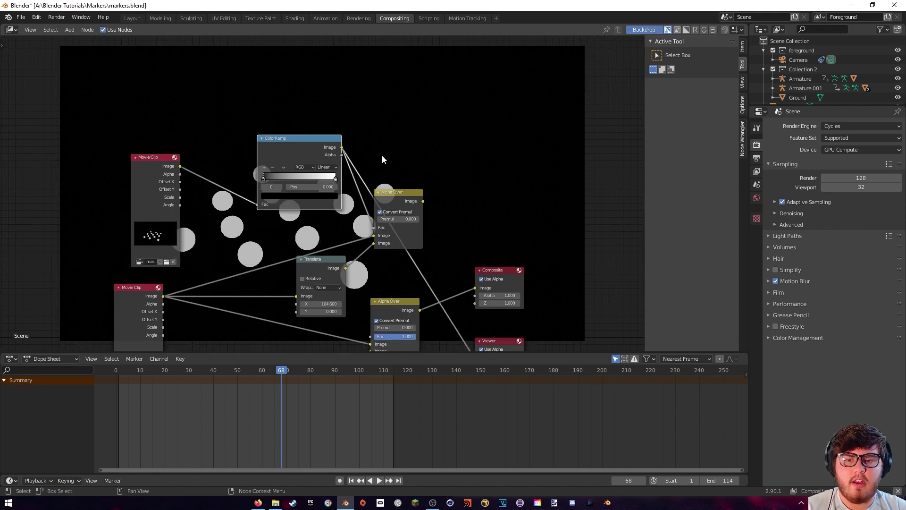
pyautogui.moveTo(335, 178); pyautogui.dragTo(277, 181)
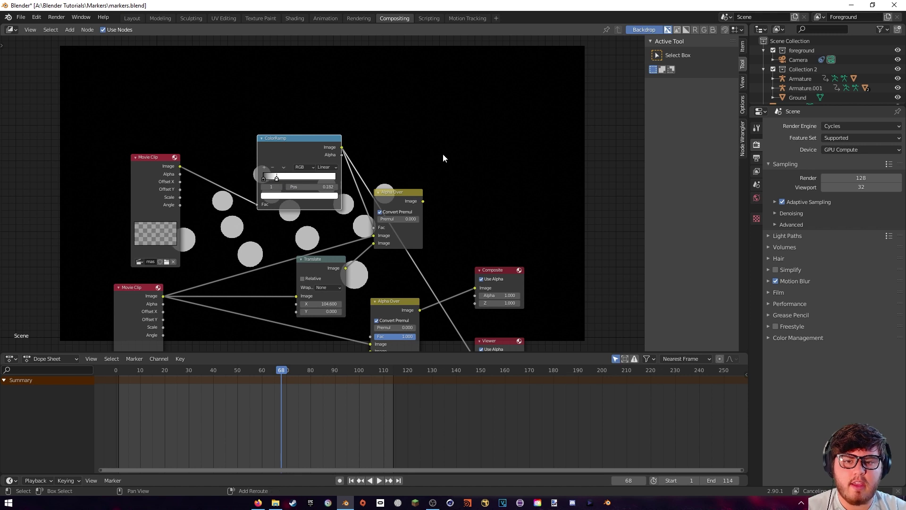
pyautogui.moveTo(443, 154); pyautogui.dragTo(387, 146, button='middle')
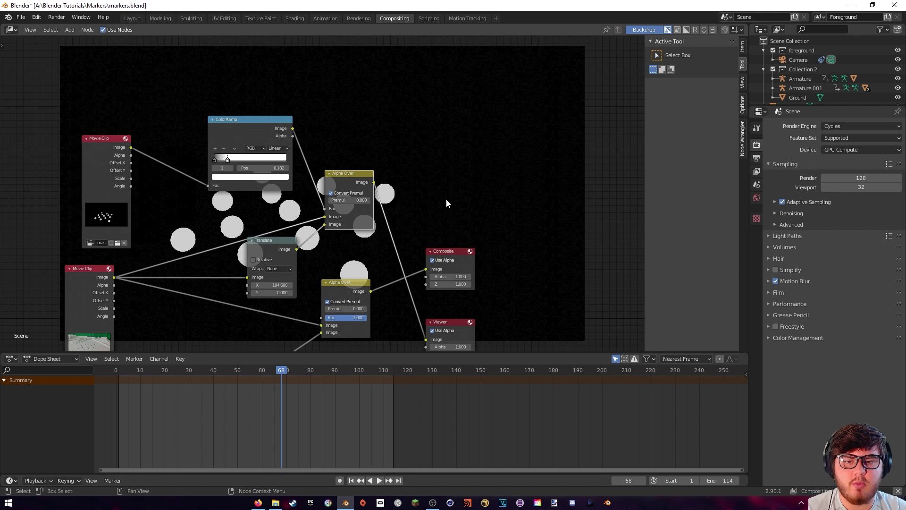
pyautogui.moveTo(369, 210); pyautogui.dragTo(432, 205, button='middle')
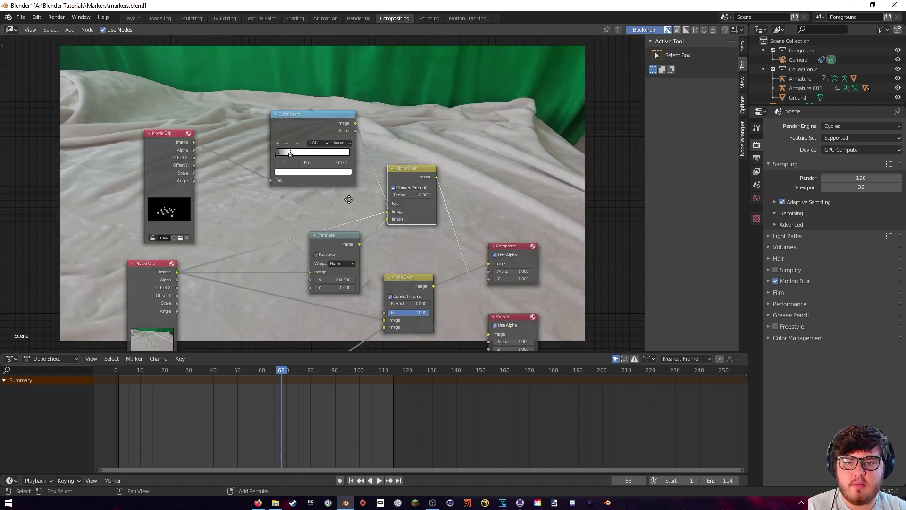
pyautogui.moveTo(347, 198); pyautogui.dragTo(201, 203, button='middle')
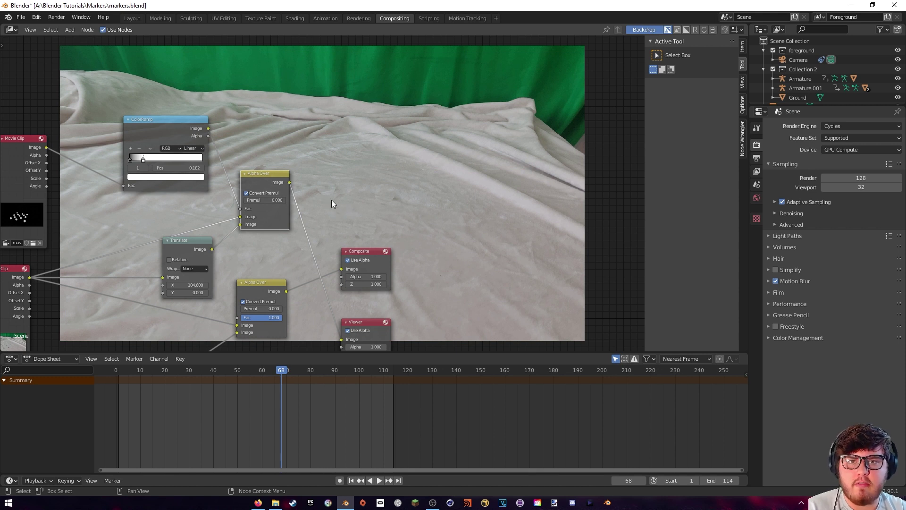
pyautogui.moveTo(210, 201); pyautogui.dragTo(333, 213, button='middle')
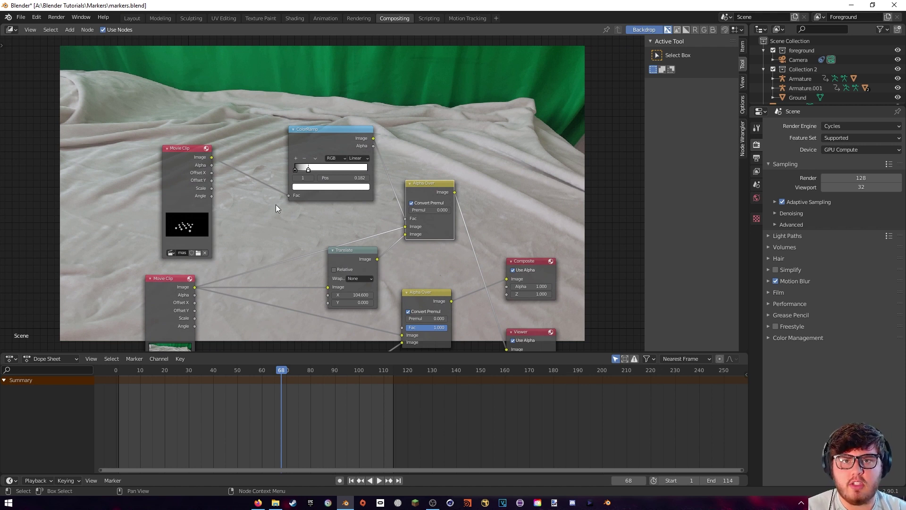
pyautogui.click(254, 214)
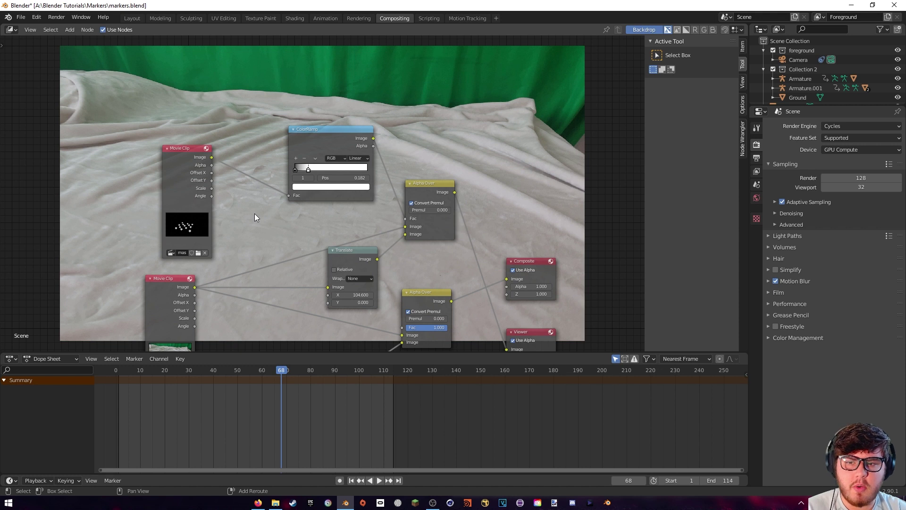
# - Insert a Dilate/Erode node between the mask clip and the ColorRamp, with its distance set to 5
pyautogui.hotkey('shift', 'a')
pyautogui.click(254, 213)
pyautogui.write('dil')
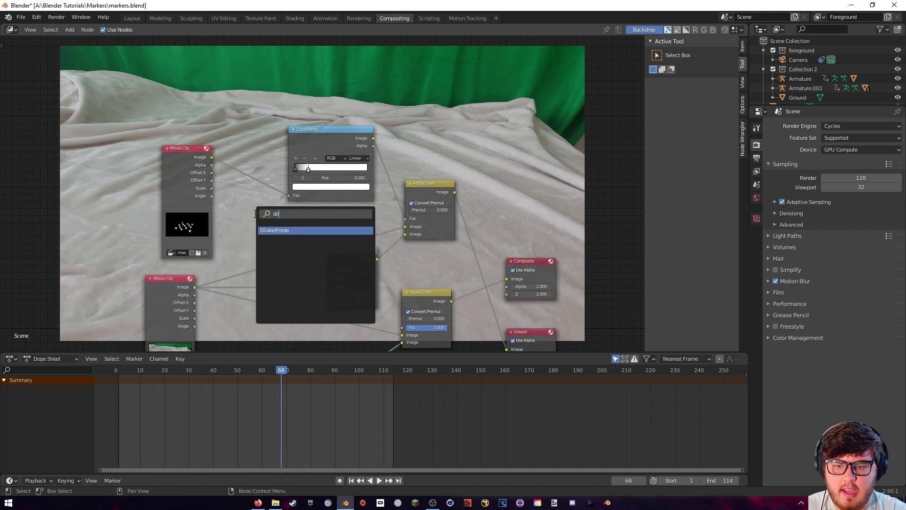
pyautogui.click(268, 230)
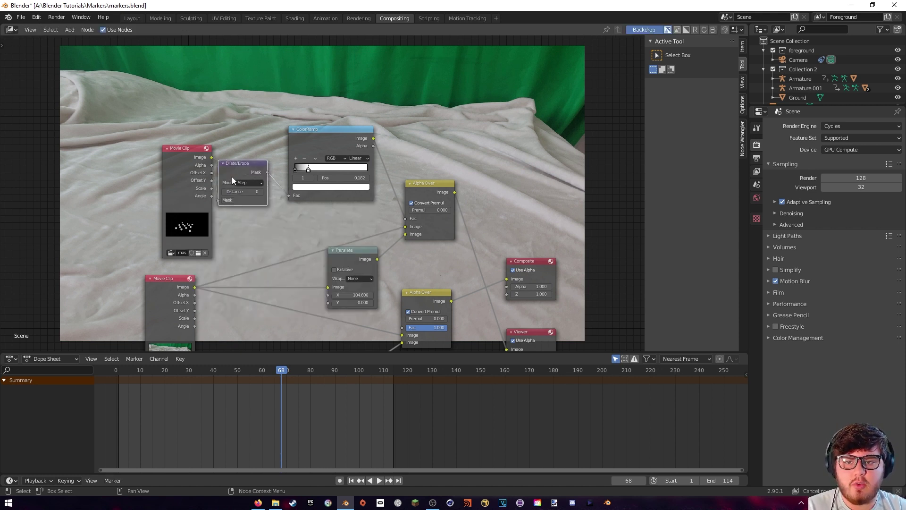
pyautogui.click(248, 193)
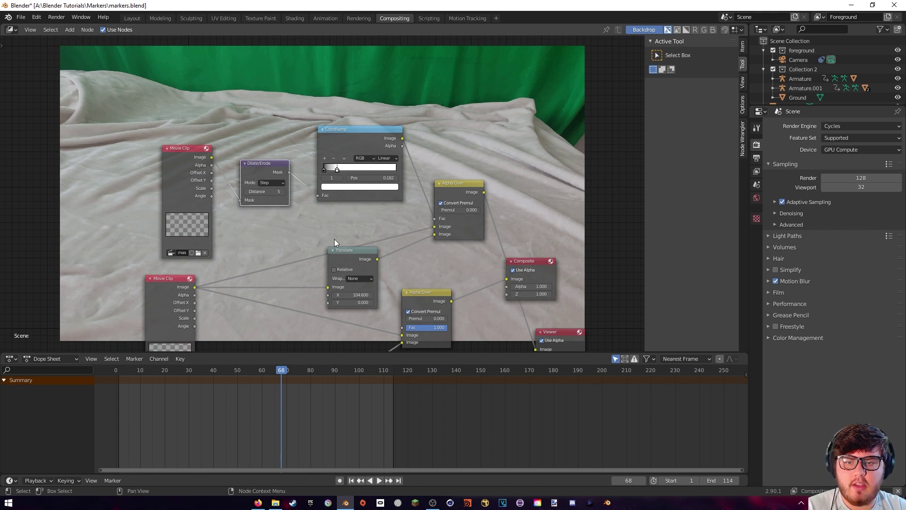
pyautogui.moveTo(346, 205); pyautogui.dragTo(327, 191, button='middle')
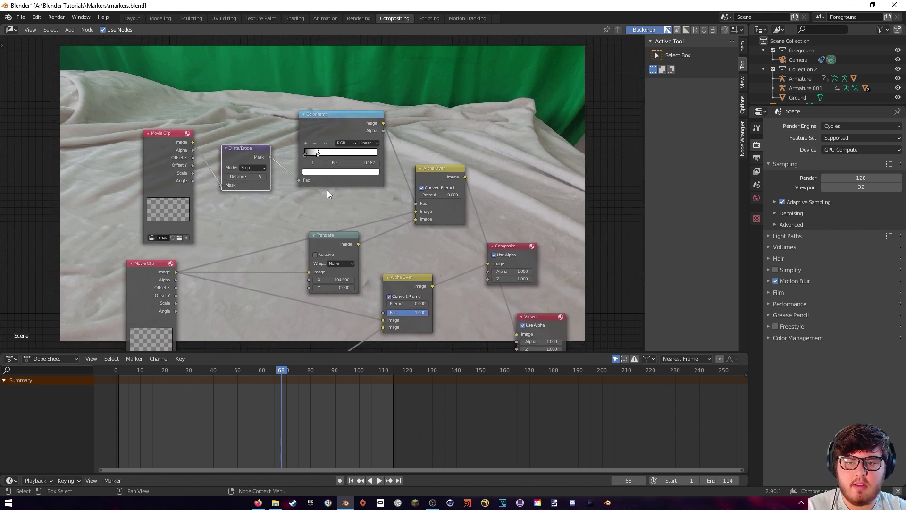
# - Compare the mask clip and Dilate/Erode output in the Viewer, and set the Dilate/Erode distance to 4
pyautogui.keyDown('ctrl'); pyautogui.keyDown('shift'); pyautogui.click(250, 155); pyautogui.keyUp('shift'); pyautogui.keyUp('ctrl')
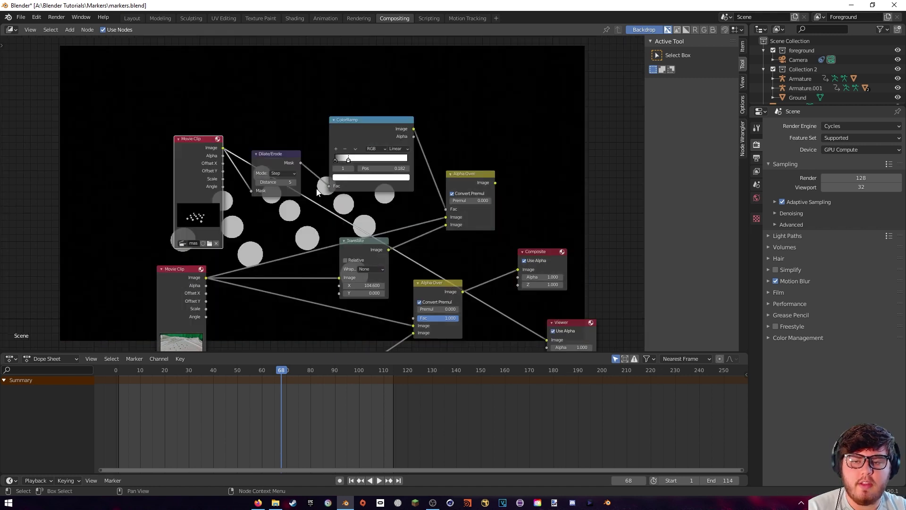
pyautogui.keyDown('ctrl'); pyautogui.keyDown('shift'); pyautogui.click(287, 160); pyautogui.keyUp('shift'); pyautogui.keyUp('ctrl')
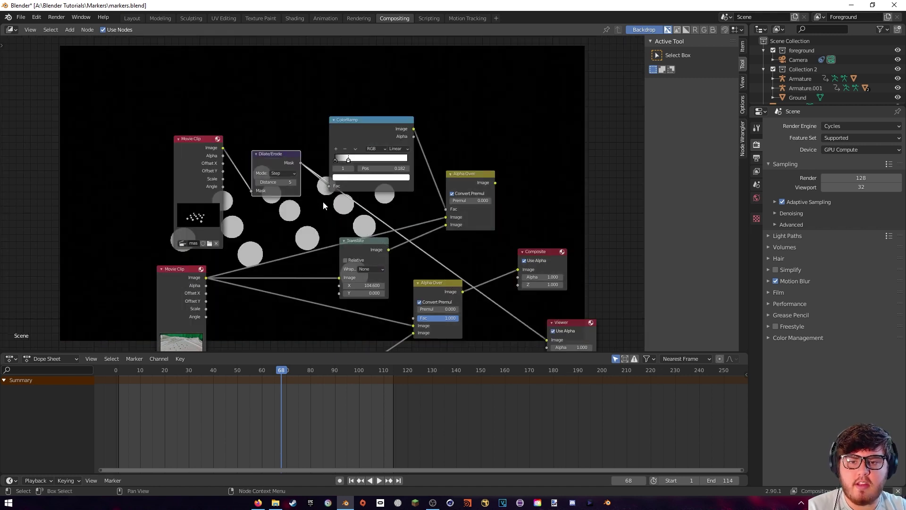
pyautogui.moveTo(343, 210); pyautogui.dragTo(318, 237, button='middle')
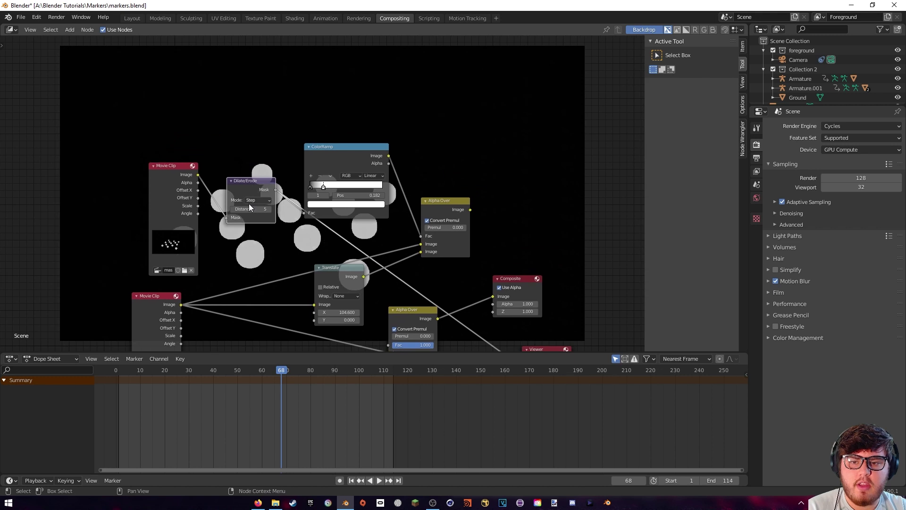
pyautogui.click(233, 209)
pyautogui.moveTo(350, 162); pyautogui.dragTo(367, 151)
pyautogui.moveTo(443, 147); pyautogui.dragTo(326, 158, button='middle')
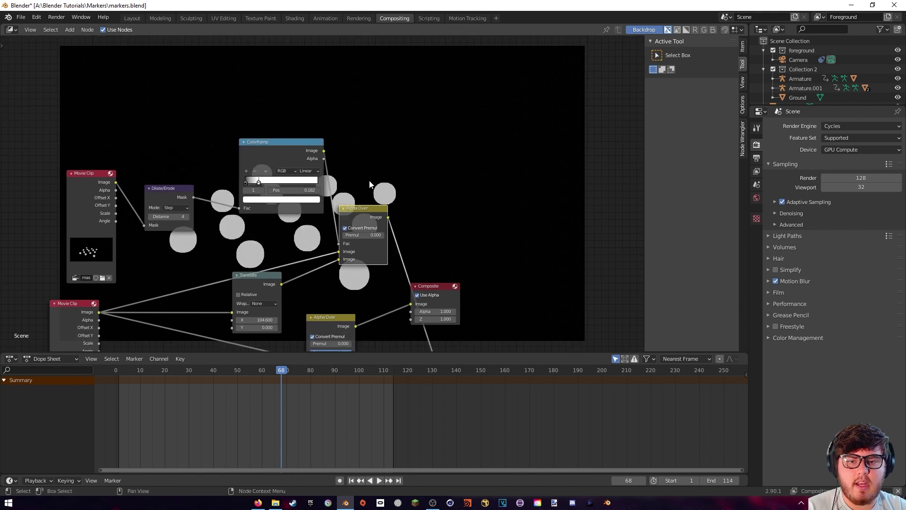
# - Insert a Blur node between the ColorRamp and the upper Alpha Over's Fac input, with X and Y set to 10
pyautogui.moveTo(272, 157); pyautogui.dragTo(239, 183)
pyautogui.moveTo(324, 176); pyautogui.dragTo(313, 176, button='middle')
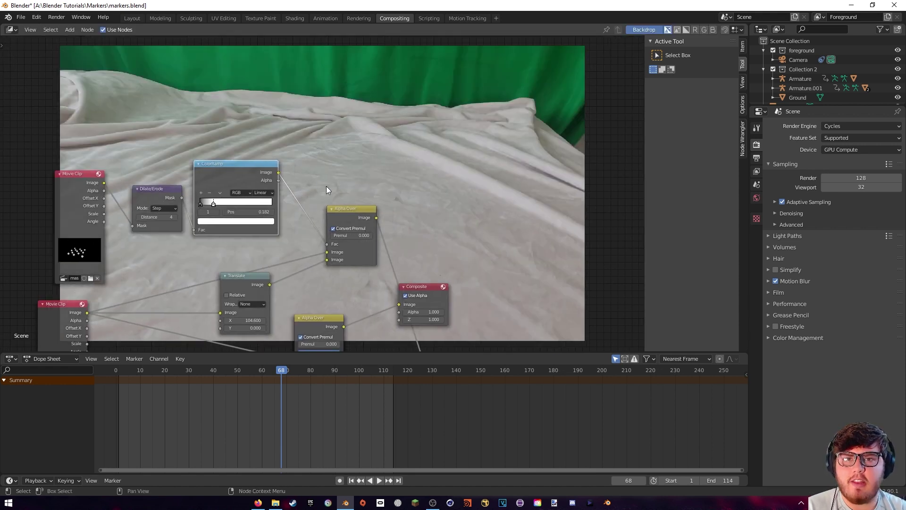
pyautogui.moveTo(351, 222); pyautogui.dragTo(410, 219)
pyautogui.hotkey('shift', 'a')
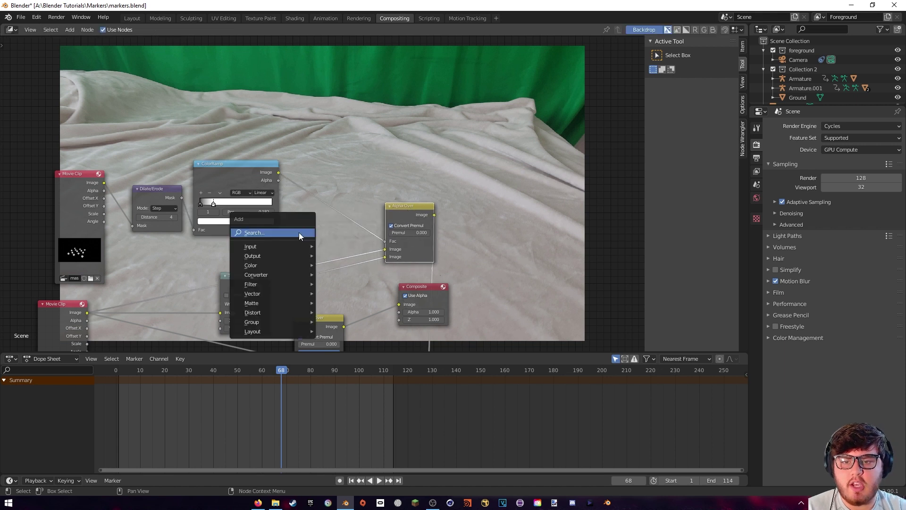
pyautogui.click(299, 234)
pyautogui.write('blur')
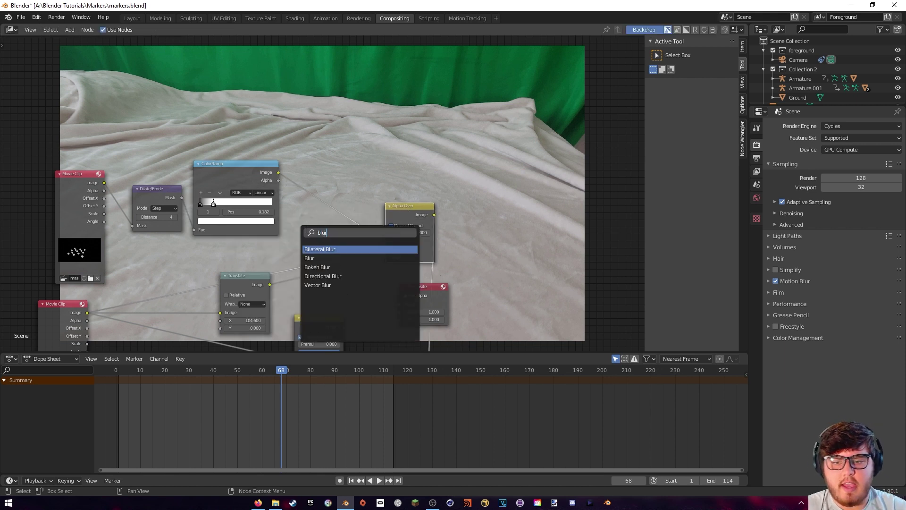
pyautogui.click(310, 258)
pyautogui.click(330, 217)
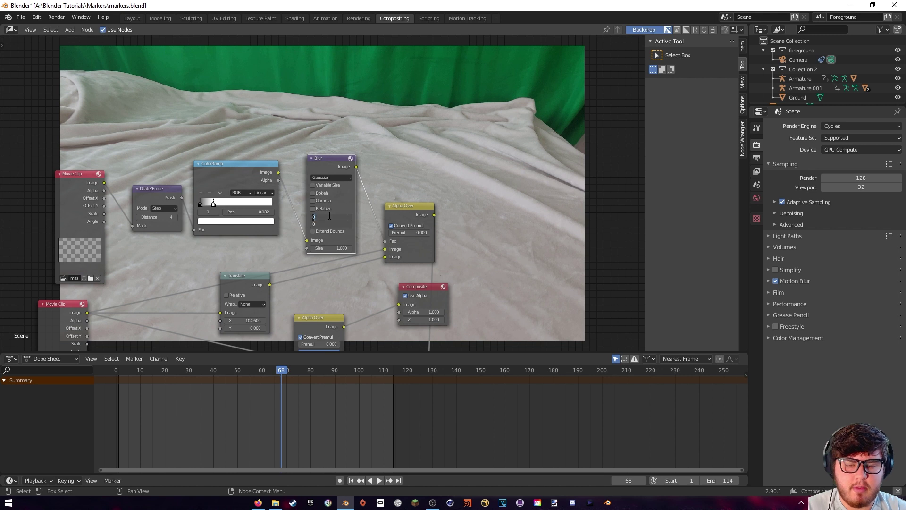
pyautogui.press('Return')
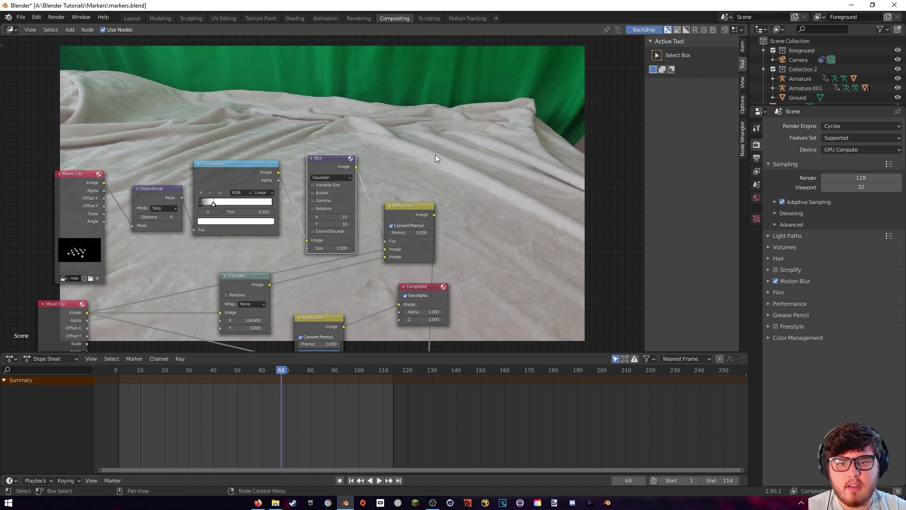
# - Try a blur of 20 in X and Y, move the Blur node clear of the others, and set both values to 15
pyautogui.moveTo(483, 135); pyautogui.dragTo(486, 57, button='middle')
pyautogui.moveTo(418, 173); pyautogui.dragTo(391, 245, button='middle')
pyautogui.press('g')
pyautogui.doubleClick(308, 240)
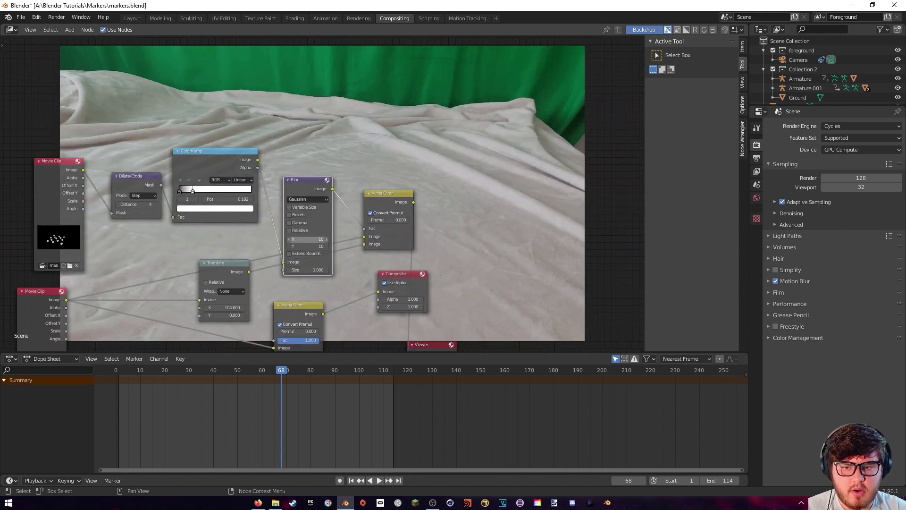
pyautogui.write('20')
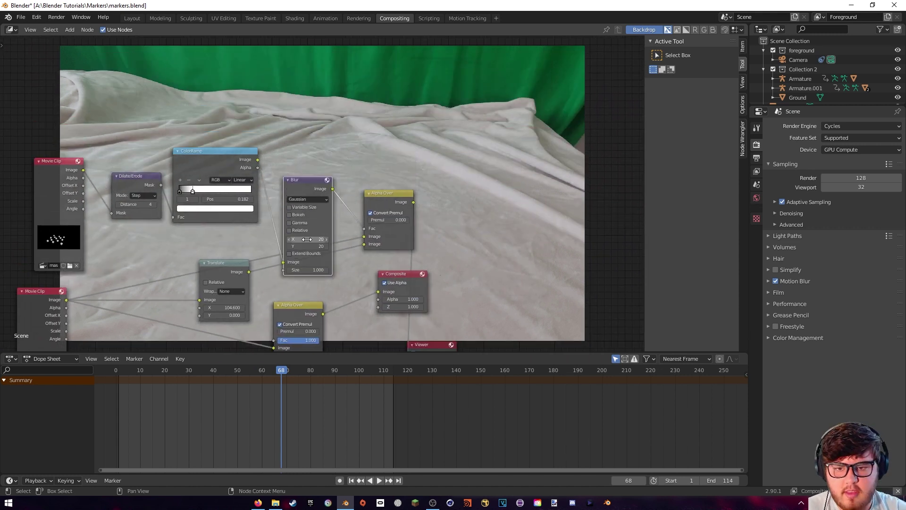
pyautogui.press('Return')
pyautogui.moveTo(306, 179); pyautogui.dragTo(308, 126)
pyautogui.moveTo(360, 176); pyautogui.dragTo(333, 190, button='middle')
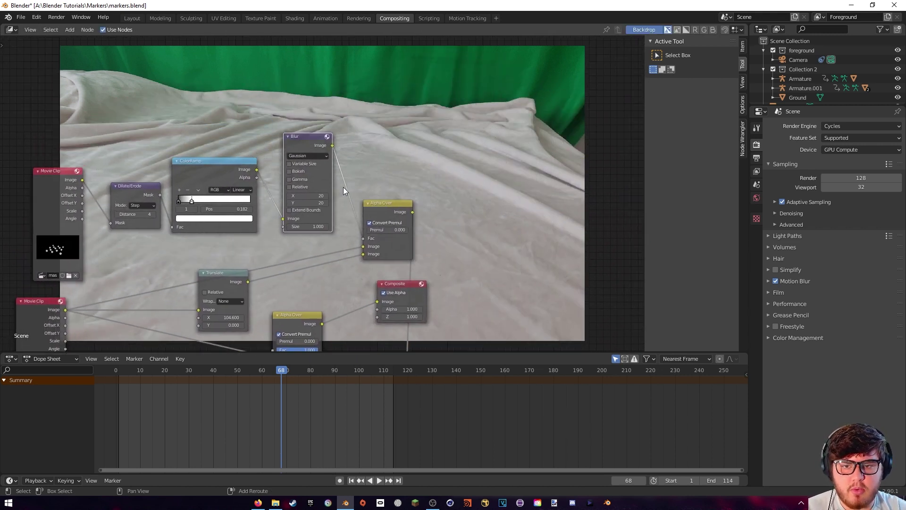
pyautogui.doubleClick(310, 197)
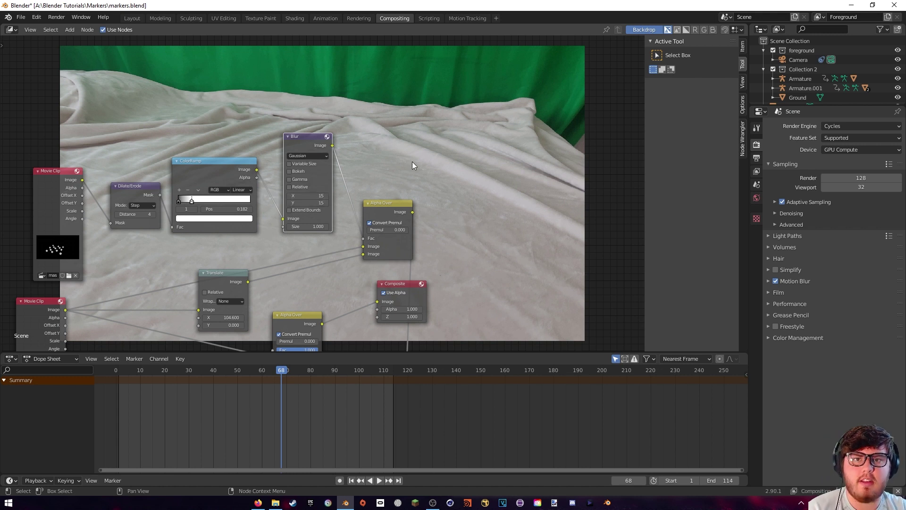
# - Check the marker removal in the backdrop at frames 22 and 98
pyautogui.moveTo(411, 190); pyautogui.dragTo(185, 211, button='middle')
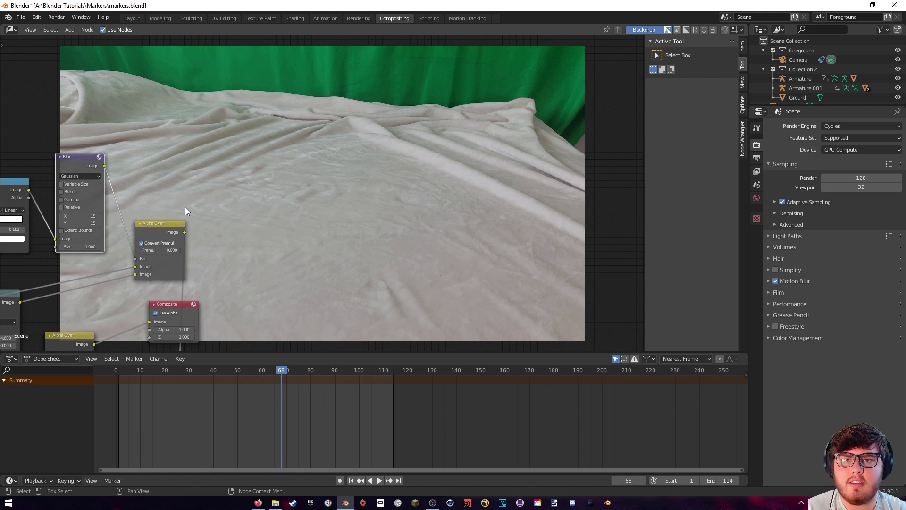
pyautogui.click(171, 372)
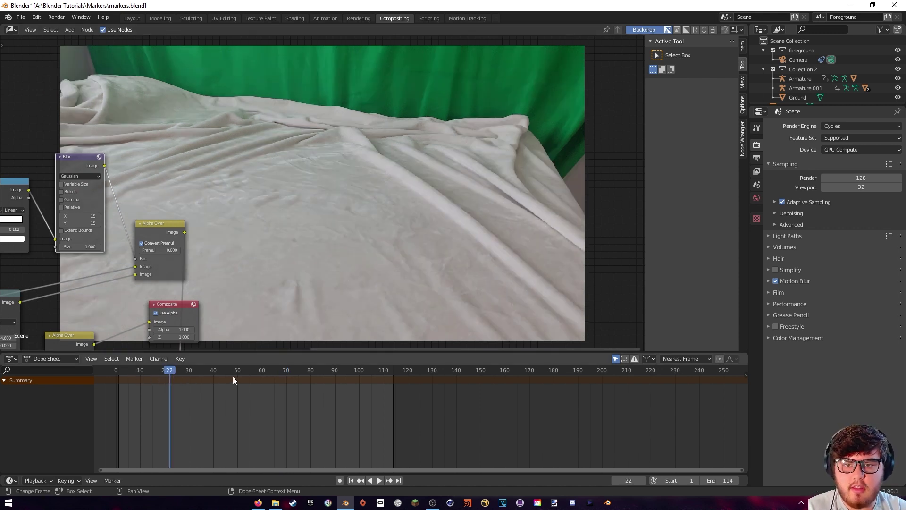
pyautogui.click(354, 370)
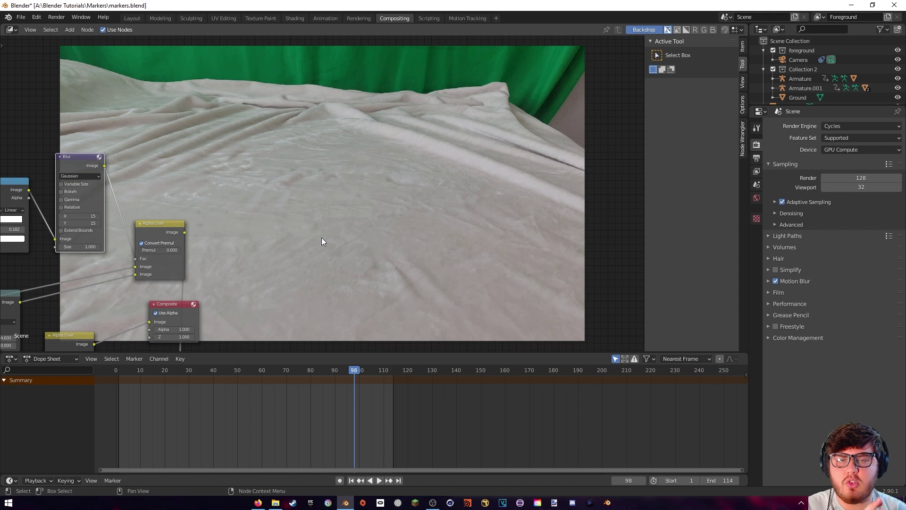
# - Space out the Composite and lower Alpha Over nodes, and disconnect the footage clip from the lower Alpha Over's first Image input
pyautogui.moveTo(277, 225); pyautogui.dragTo(483, 183, button='middle')
pyautogui.moveTo(479, 229); pyautogui.dragTo(422, 177, button='middle')
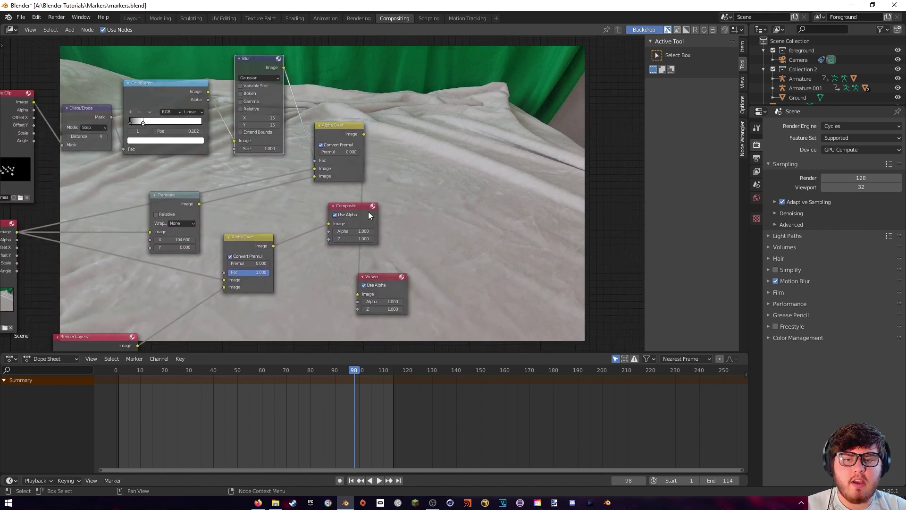
pyautogui.moveTo(372, 212); pyautogui.dragTo(531, 168)
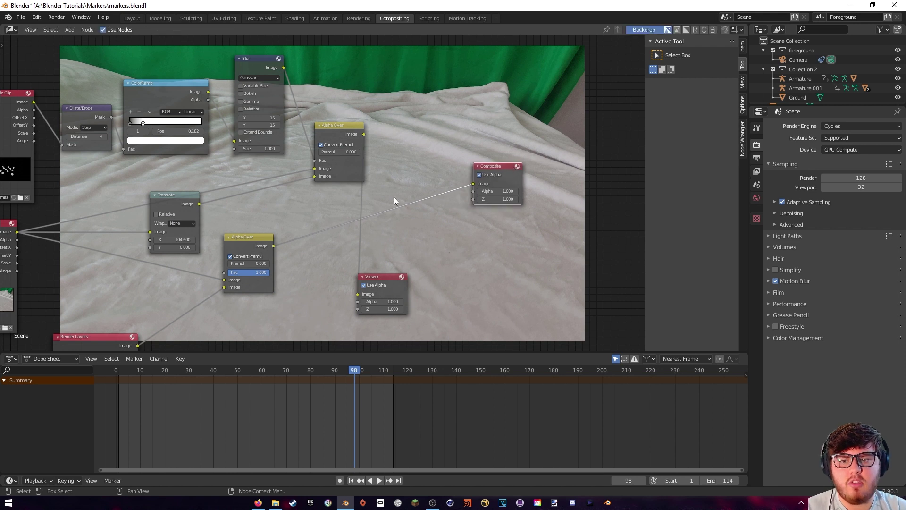
pyautogui.moveTo(361, 215); pyautogui.dragTo(443, 162, button='middle')
pyautogui.moveTo(203, 300); pyautogui.dragTo(190, 300)
pyautogui.moveTo(289, 272); pyautogui.dragTo(238, 300, button='middle')
pyautogui.moveTo(284, 213); pyautogui.dragTo(328, 212)
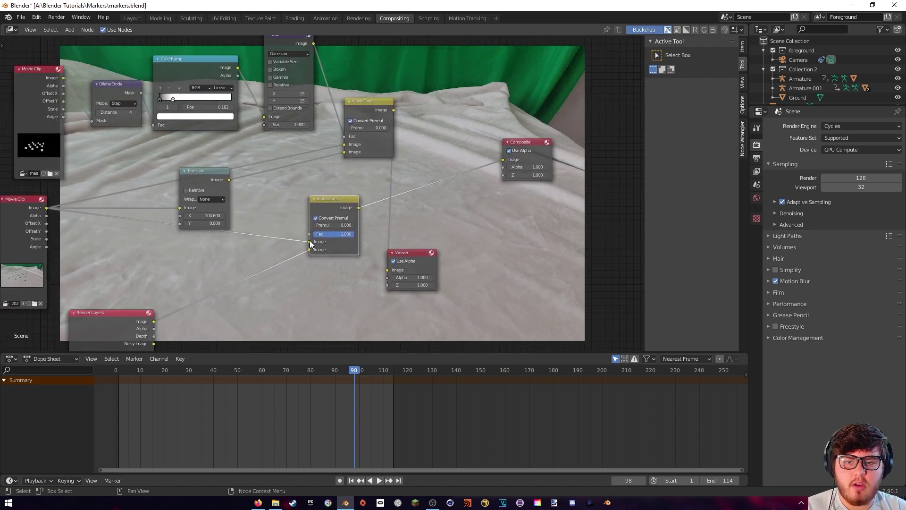
pyautogui.moveTo(310, 242); pyautogui.dragTo(298, 243)
pyautogui.moveTo(330, 203); pyautogui.dragTo(431, 174)
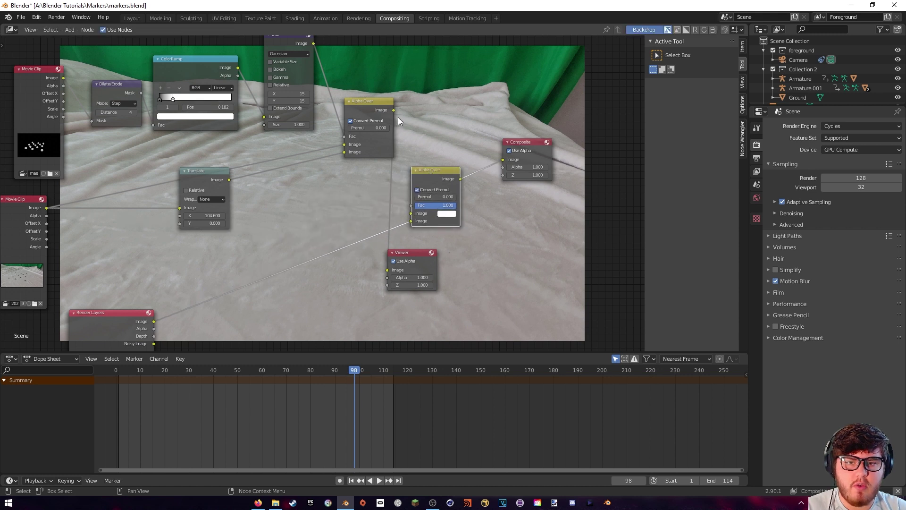
# - Connect the upper Alpha Over's output to the lower one's first Image input, preview the combined result in the Viewer, and move the Viewer aside
pyautogui.click(413, 104)
pyautogui.moveTo(394, 110); pyautogui.dragTo(410, 214)
pyautogui.moveTo(454, 245); pyautogui.dragTo(391, 256, button='middle')
pyautogui.keyDown('ctrl'); pyautogui.keyDown('shift'); pyautogui.click(387, 191); pyautogui.keyUp('shift'); pyautogui.keyUp('ctrl')
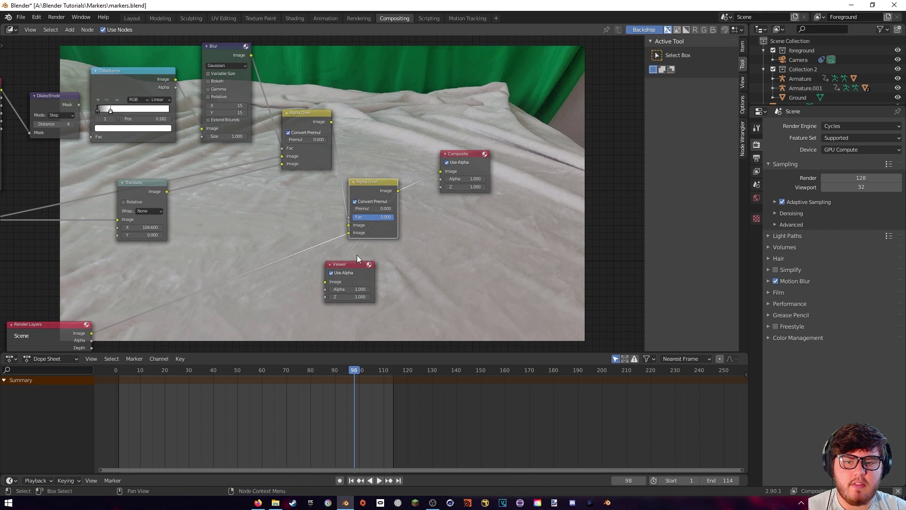
pyautogui.moveTo(352, 264); pyautogui.dragTo(496, 258)
pyautogui.moveTo(472, 241); pyautogui.dragTo(389, 241, button='middle')
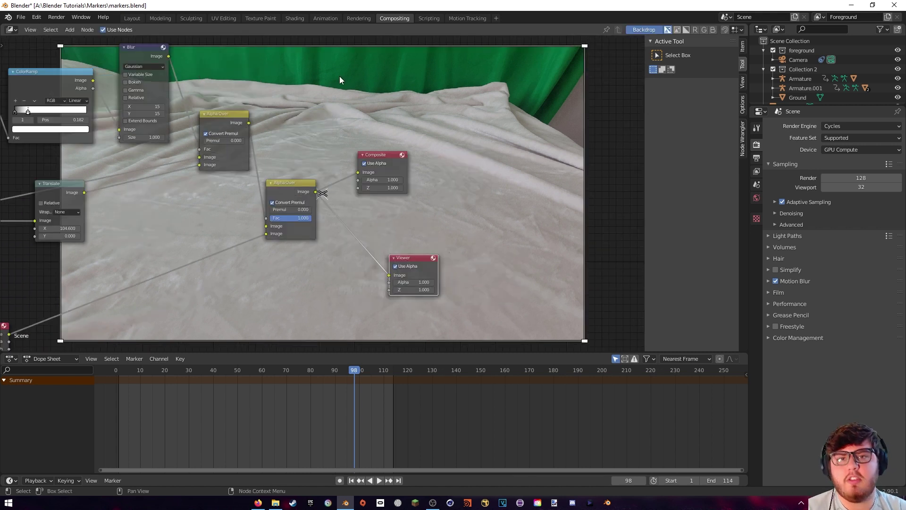
# - Render frame 98, inspect the composited fighters without tracking markers, and close the render window
pyautogui.click(56, 17)
pyautogui.click(75, 28)
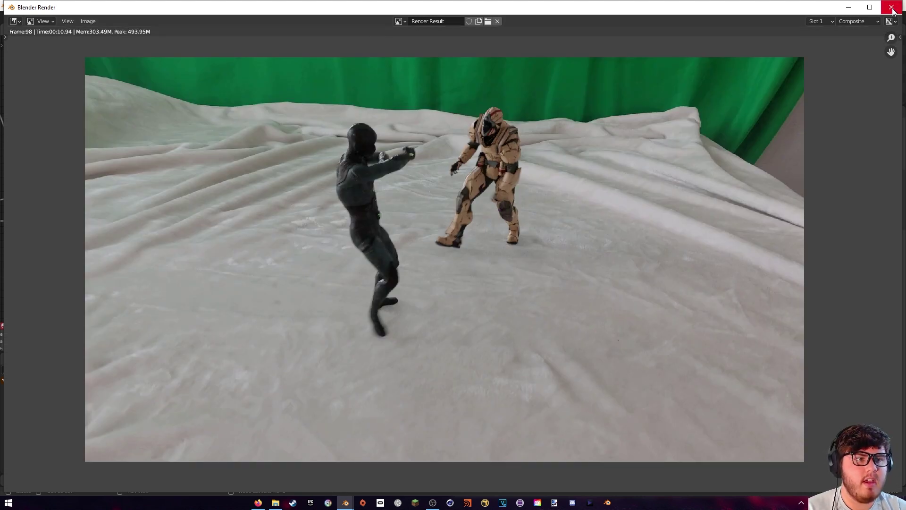
pyautogui.scroll(1, 471, 204)
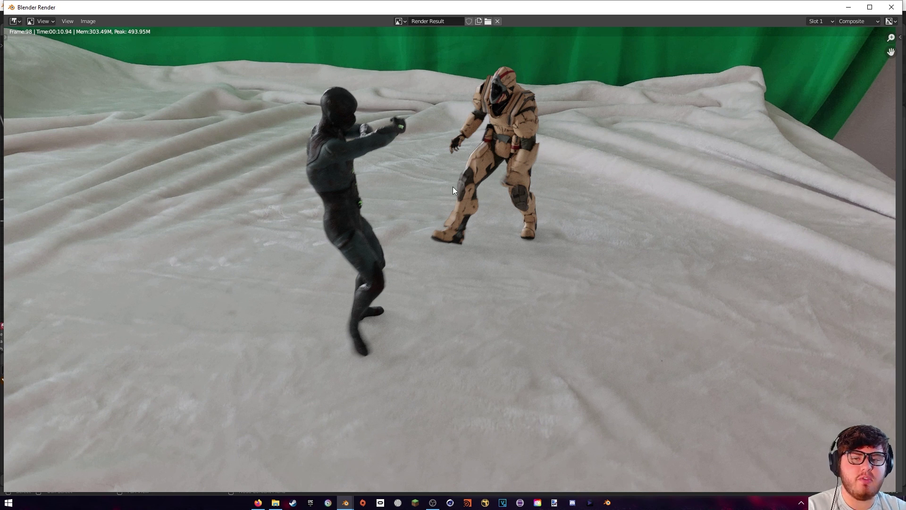
pyautogui.click(891, 7)
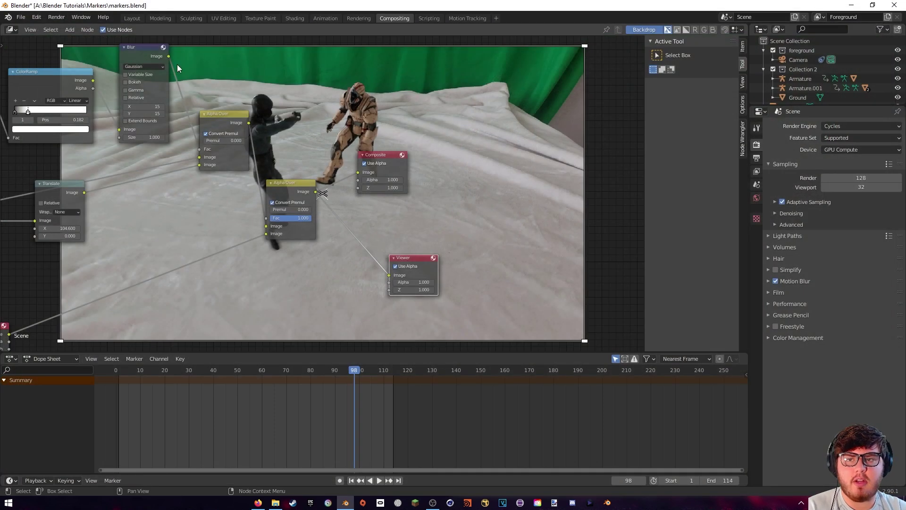
# - Add a point light in the Layout workspace and place it high up to the left of the dark fighter
pyautogui.click(129, 19)
pyautogui.keyDown('shift'); pyautogui.moveTo(190, 177); pyautogui.dragTo(200, 179, button='middle'); pyautogui.keyUp('shift')
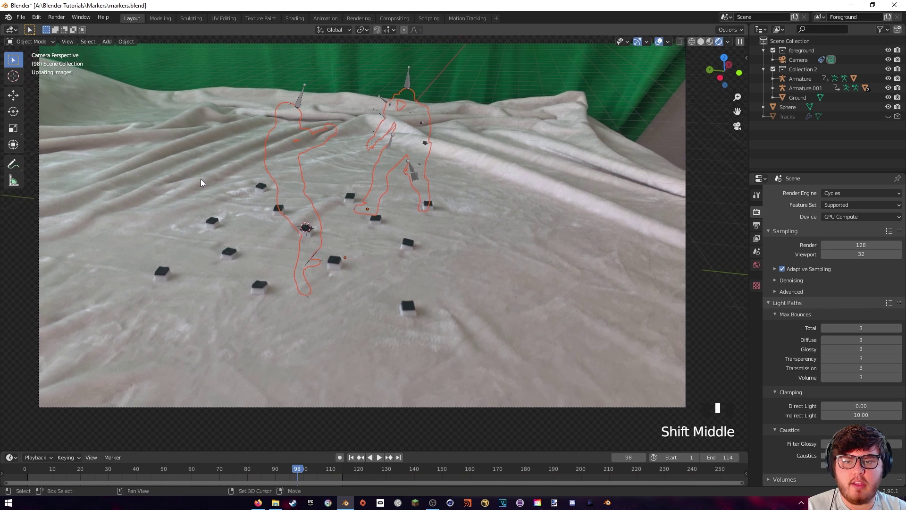
pyautogui.hotkey('shift', 'a')
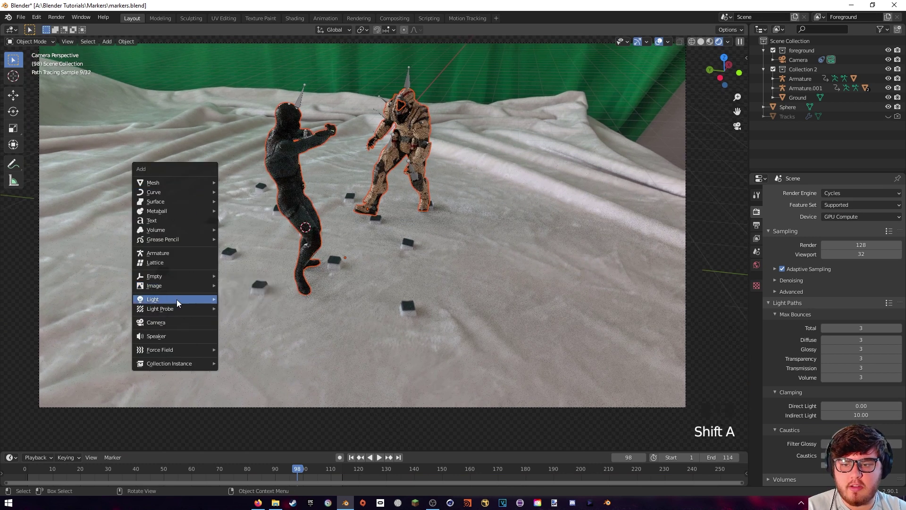
pyautogui.moveTo(176, 299)
pyautogui.click(248, 298)
pyautogui.press('g')
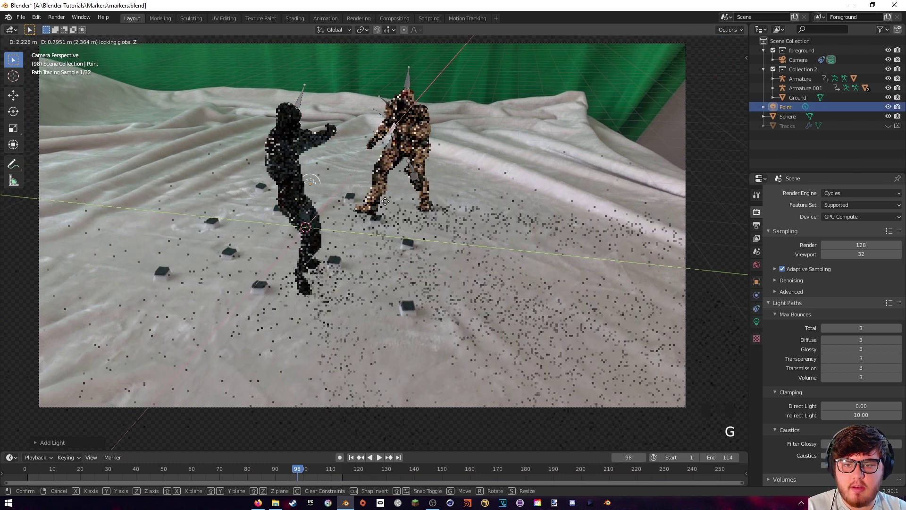
pyautogui.press('z')
pyautogui.press('g')
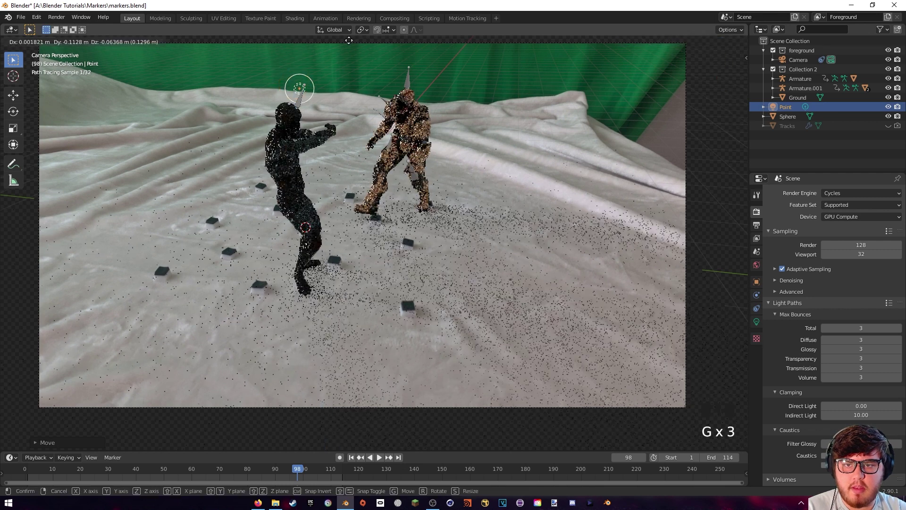
pyautogui.click(180, 58)
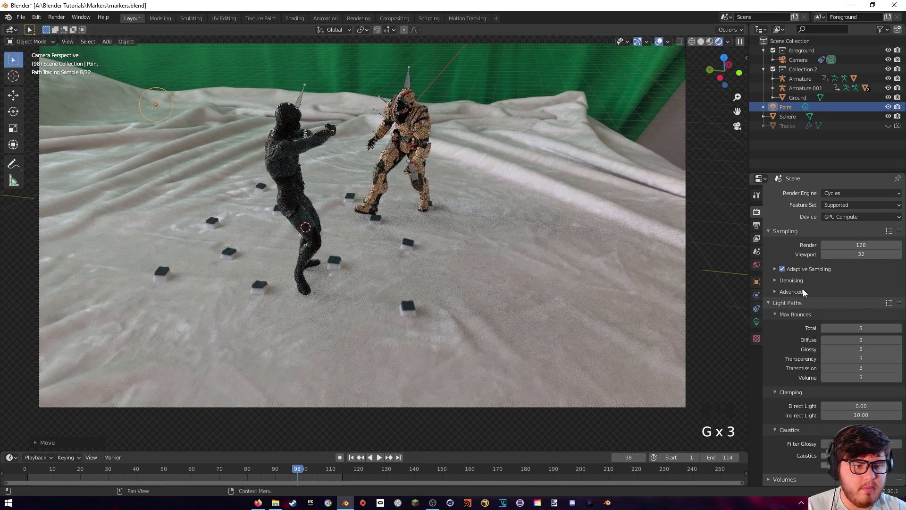
# - Set the point light's power to 331.7 W and render the image
pyautogui.click(756, 321)
pyautogui.moveTo(845, 255); pyautogui.dragTo(897, 255)
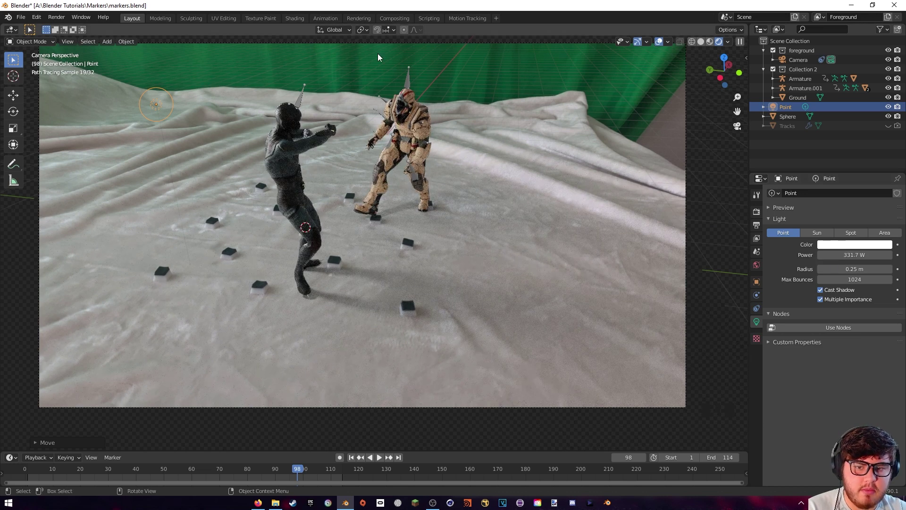
pyautogui.click(56, 17)
pyautogui.click(89, 27)
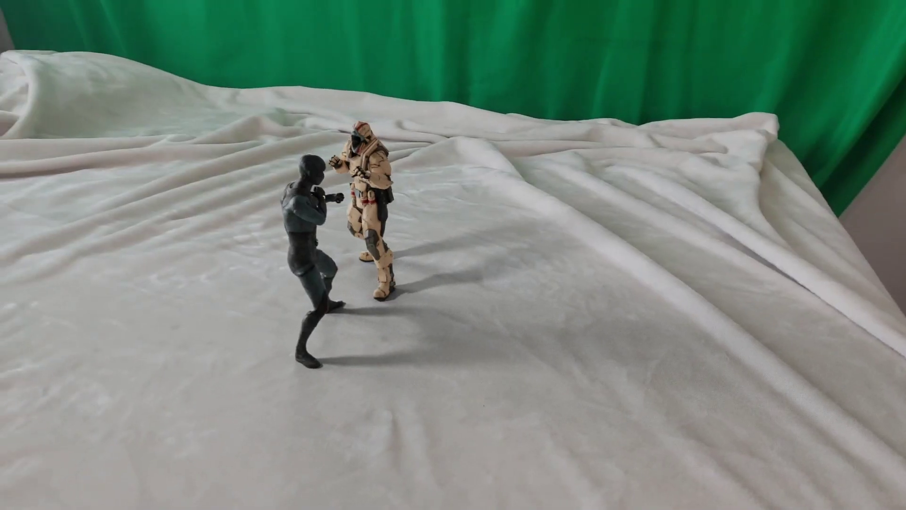